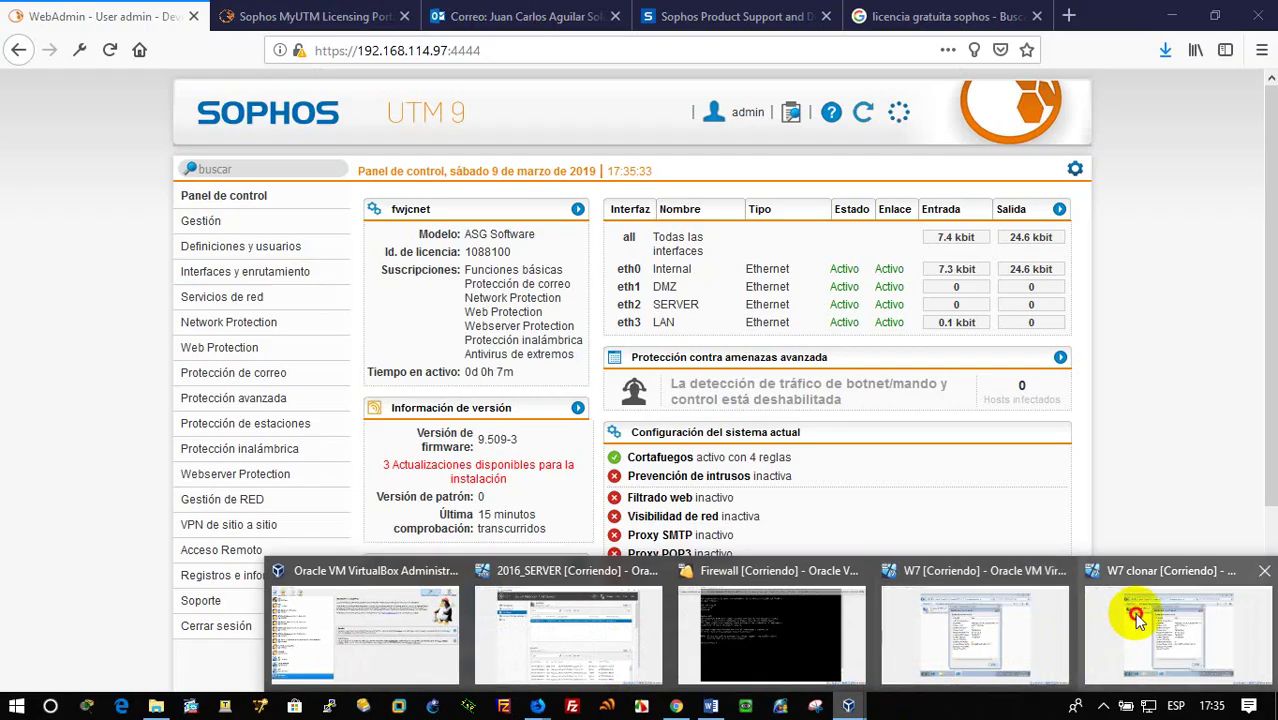
Step: Switch to the W7 clonar virtual machine, open a command prompt and ping 192.168.20.18
click(1098, 610)
key(Escape)
key(Escape)
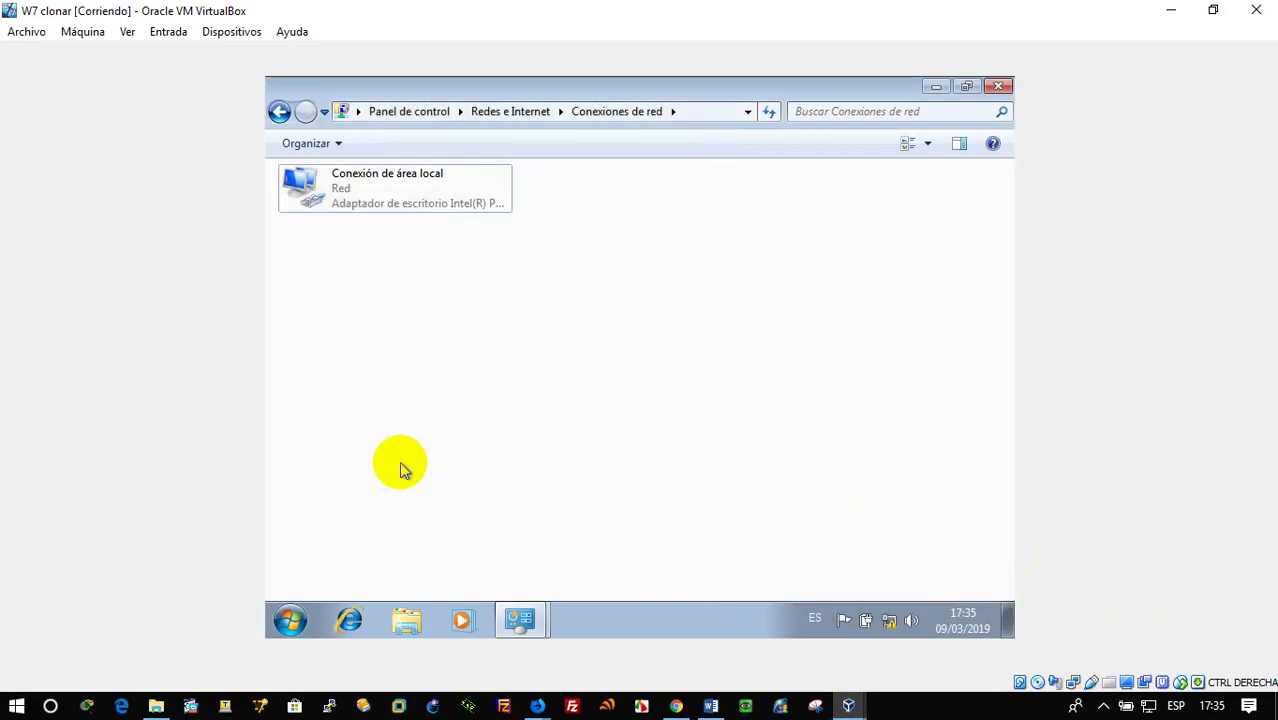
key(super+r)
text(cmd)
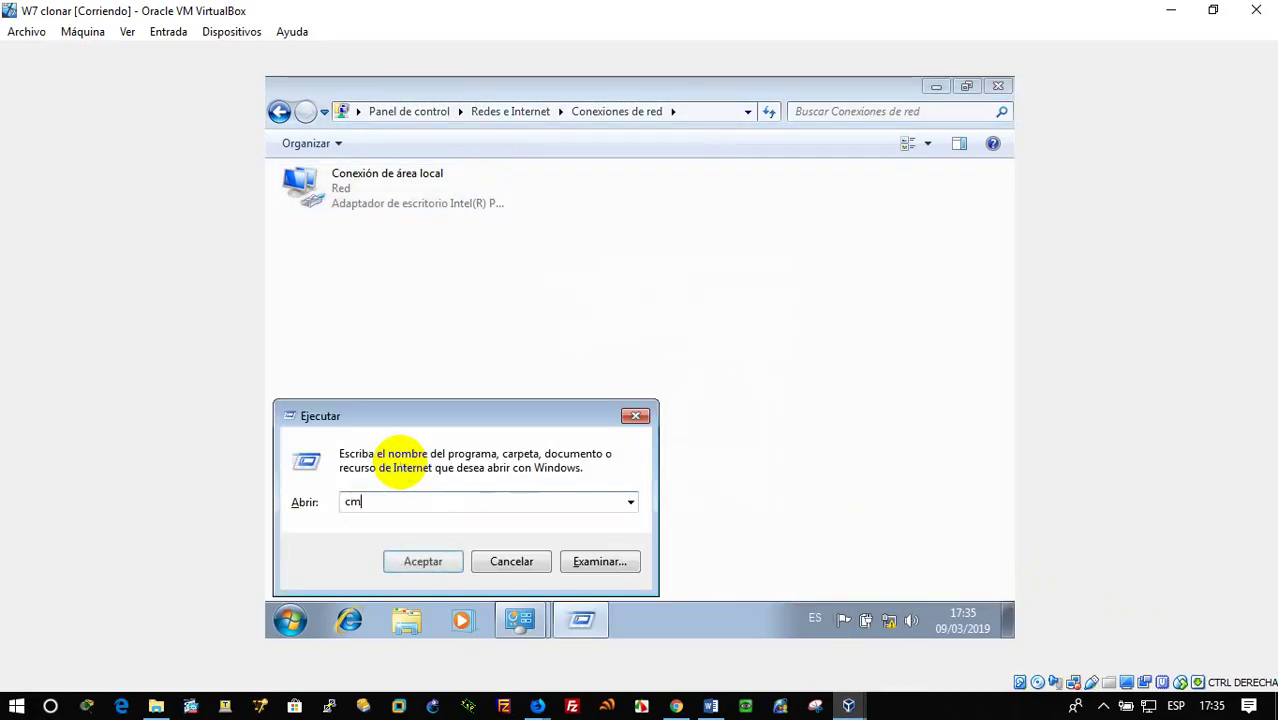
key(Return)
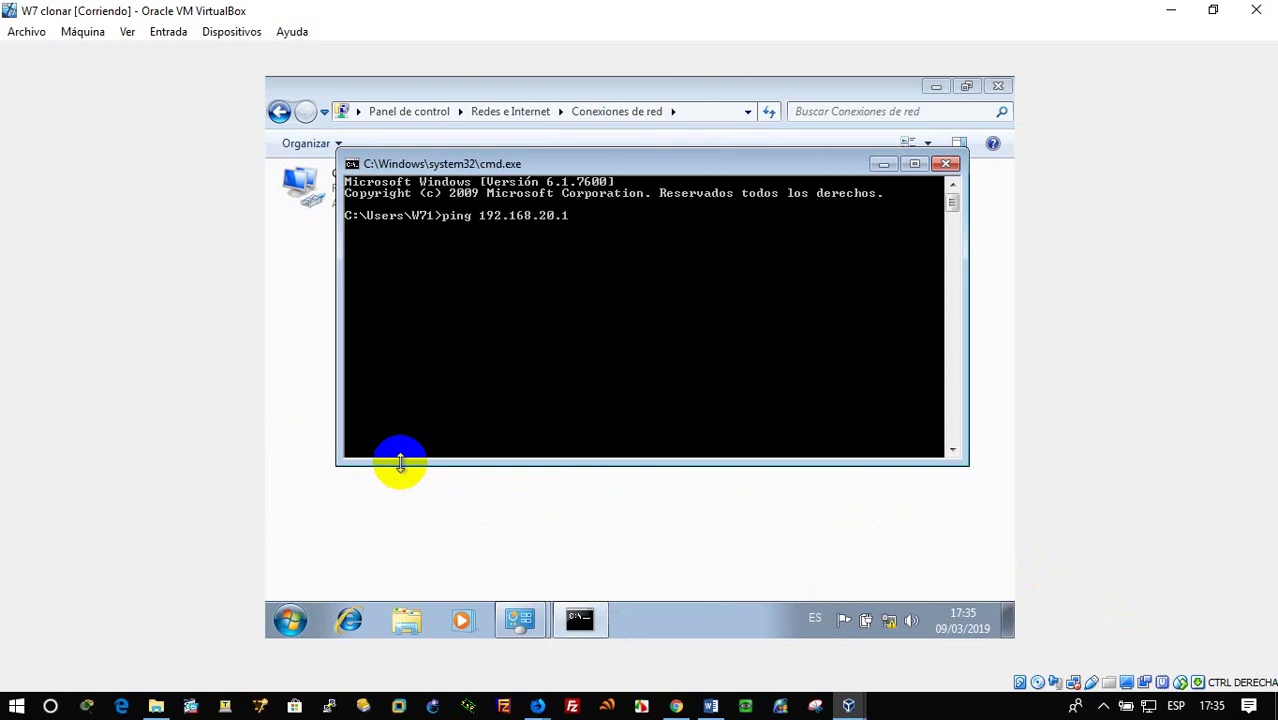
text(ping 192.168.20.18)
key(Return)
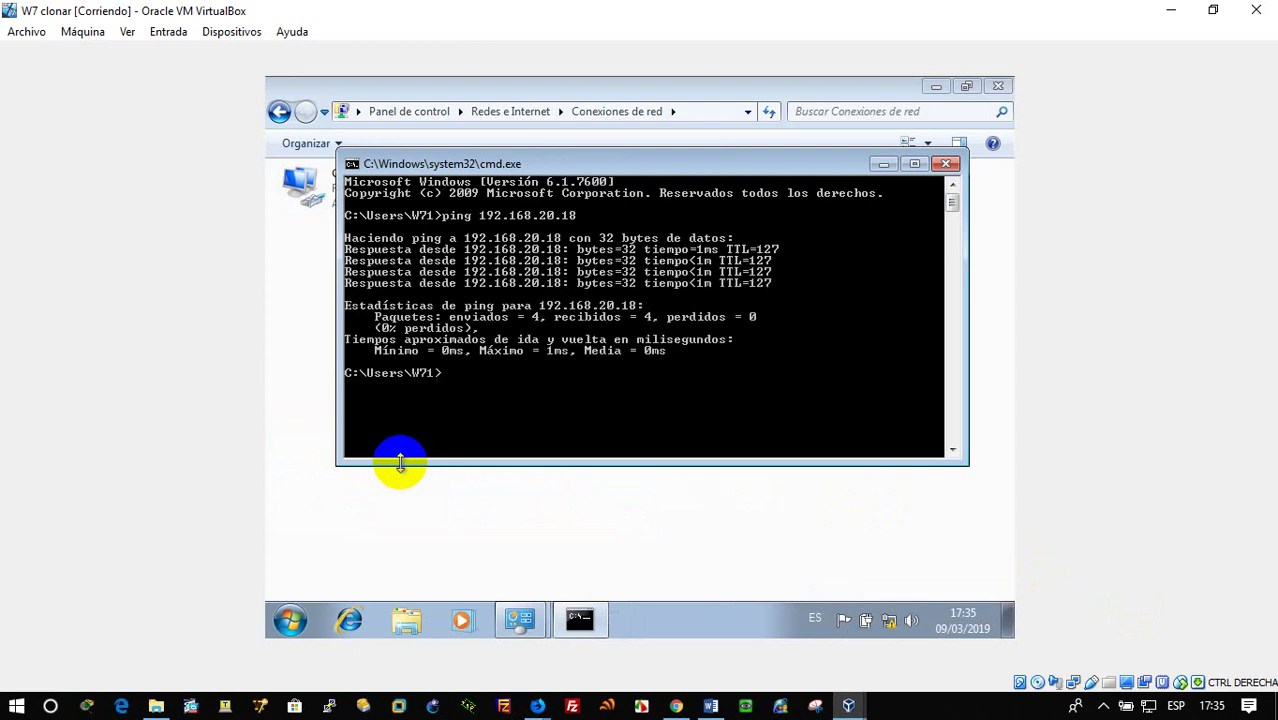
Step: Switch to the W7 virtual machine and ping 192.168.20.18 from a command prompt
click(848, 706)
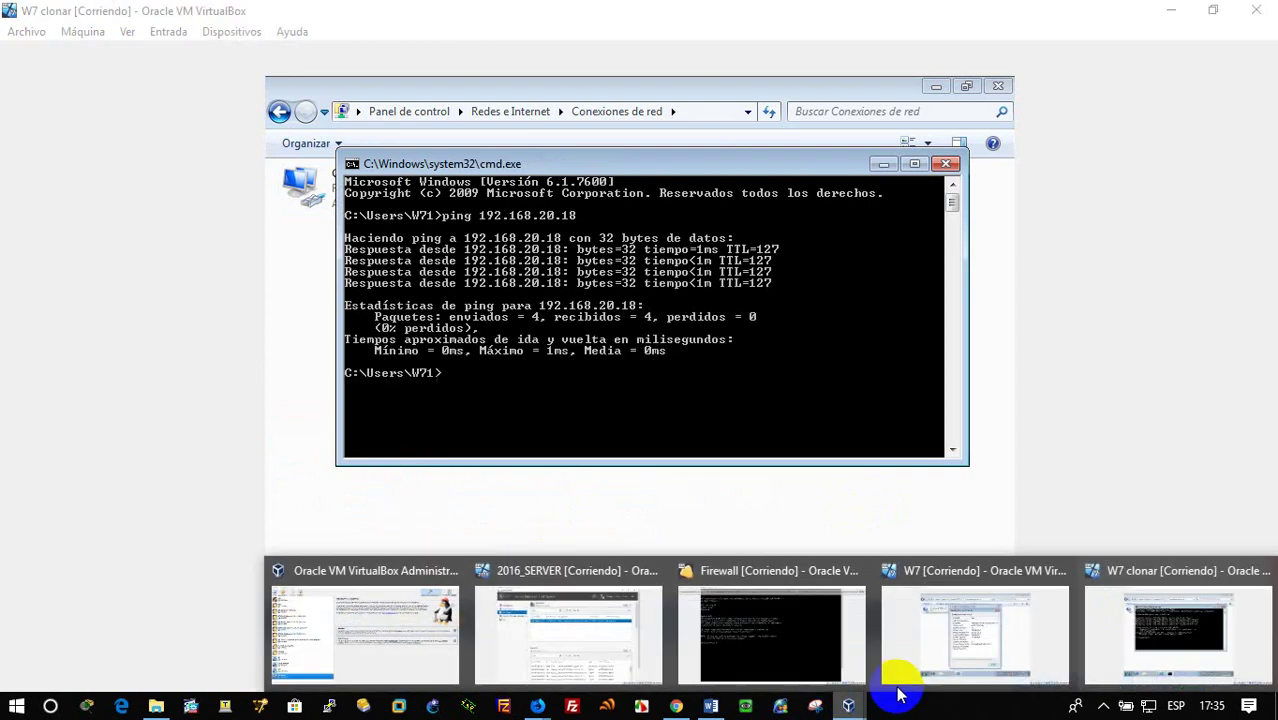
click(982, 651)
key(super+r)
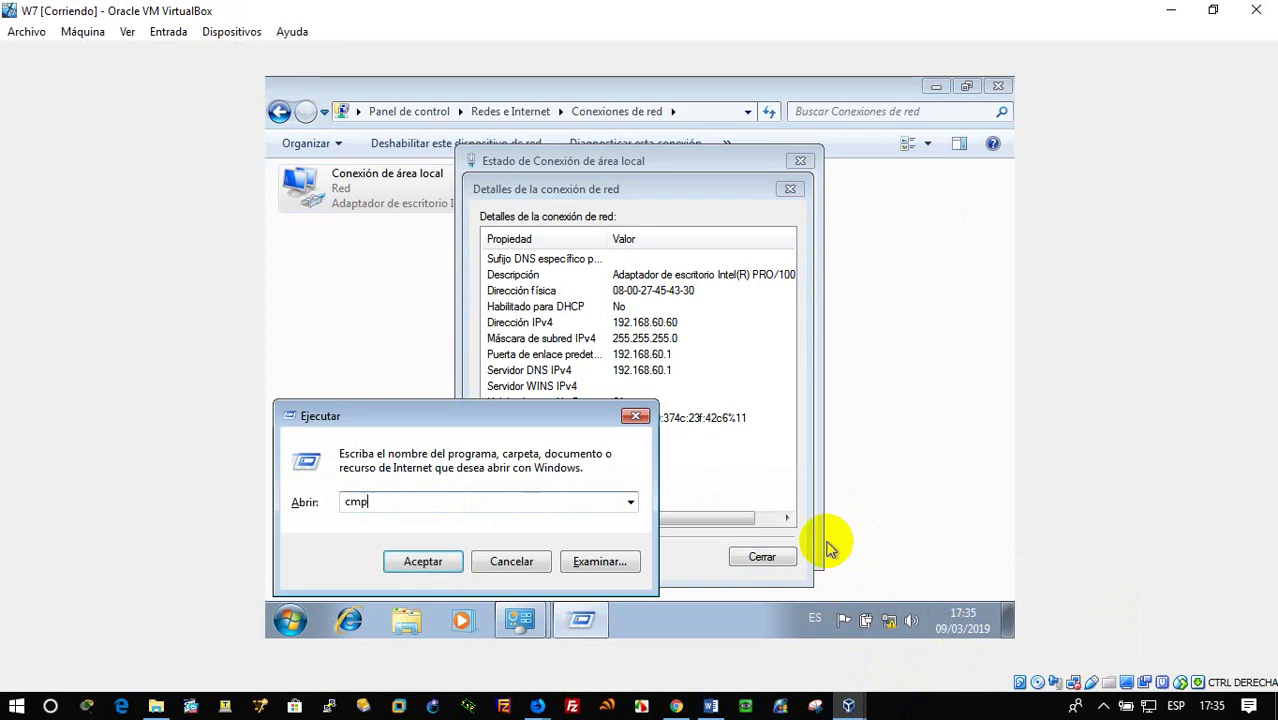
text(cmd)
key(Return)
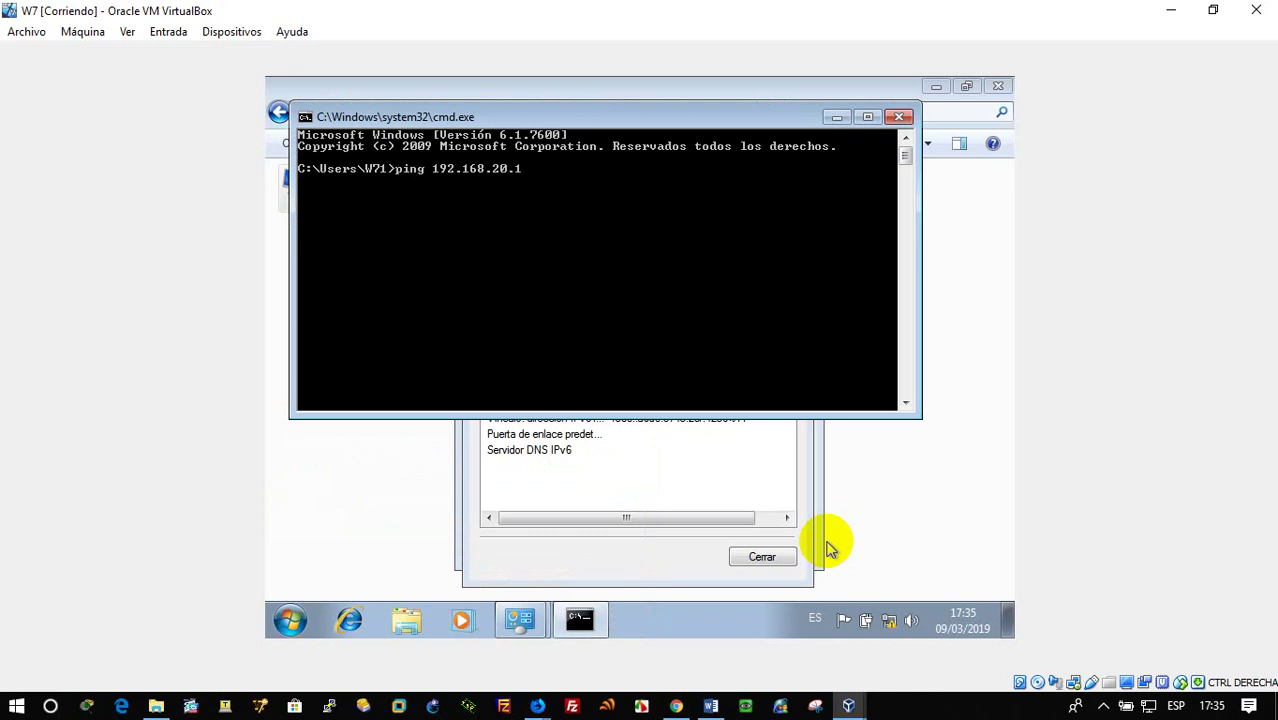
key(Return)
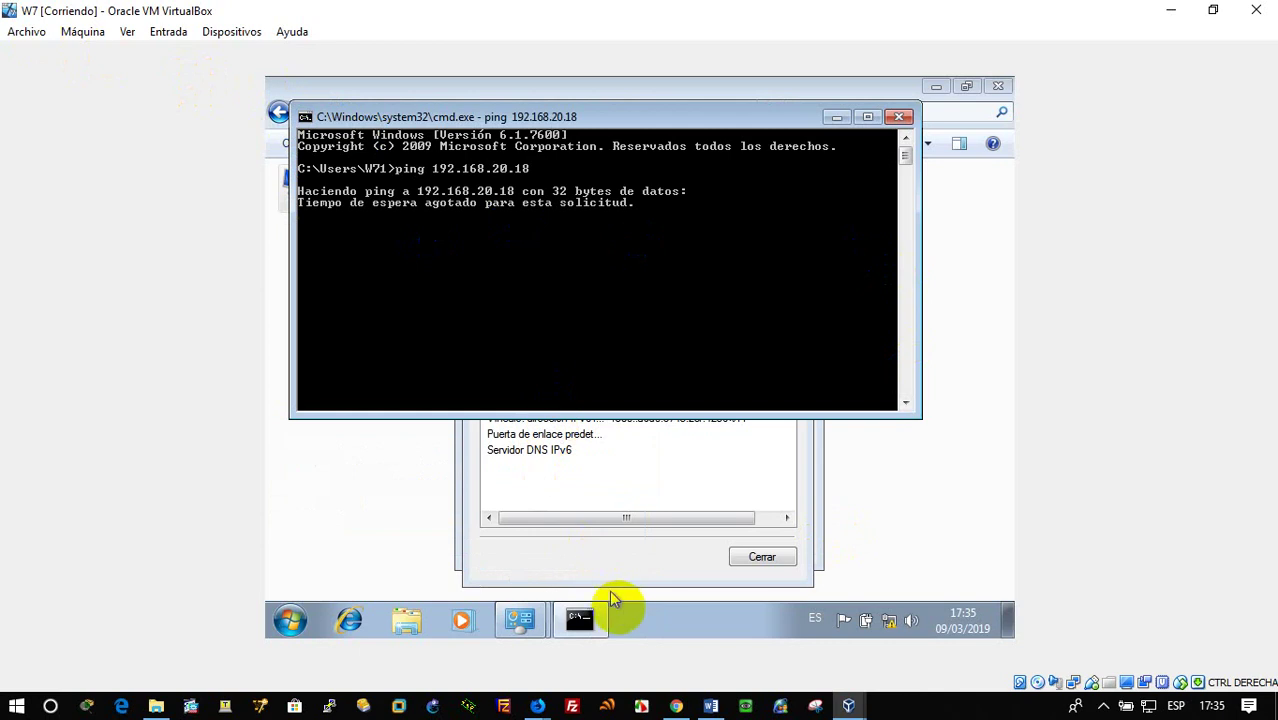
click(410, 510)
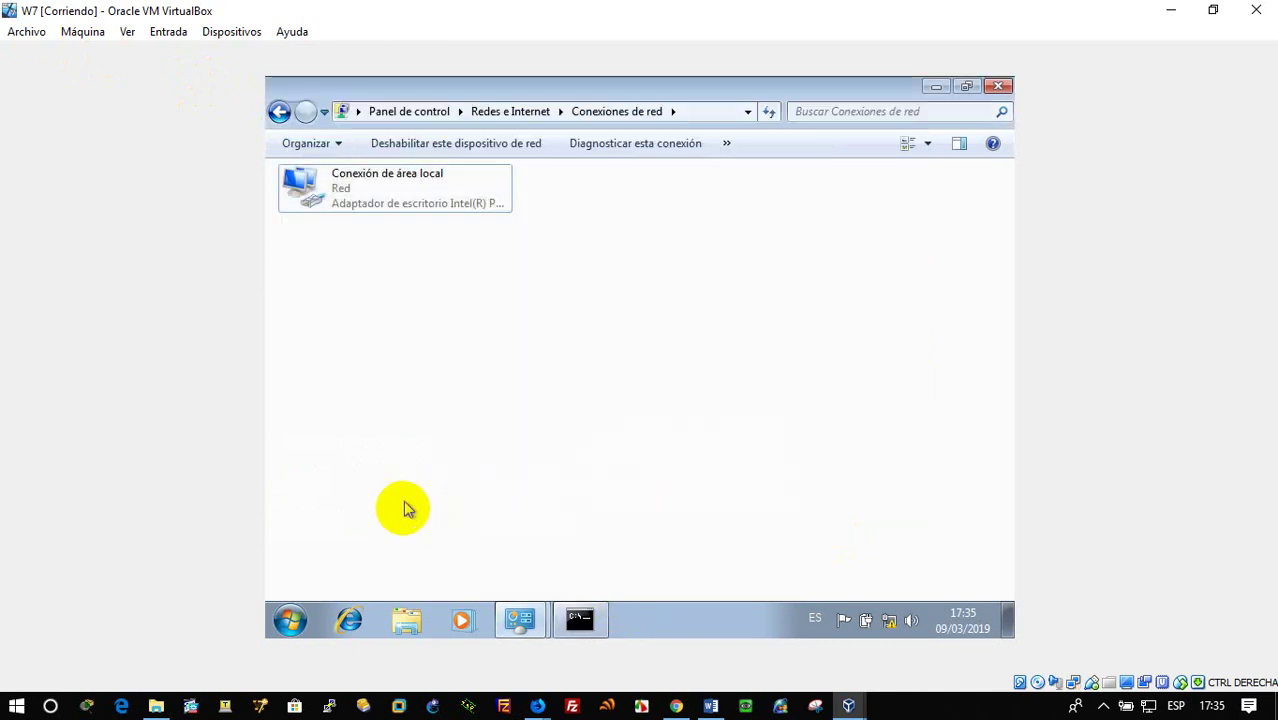
Step: Switch to the Sophos WebAdmin in Firefox and review the Network Protection firewall (Cortafuegos) rules
mouse_move(537, 710)
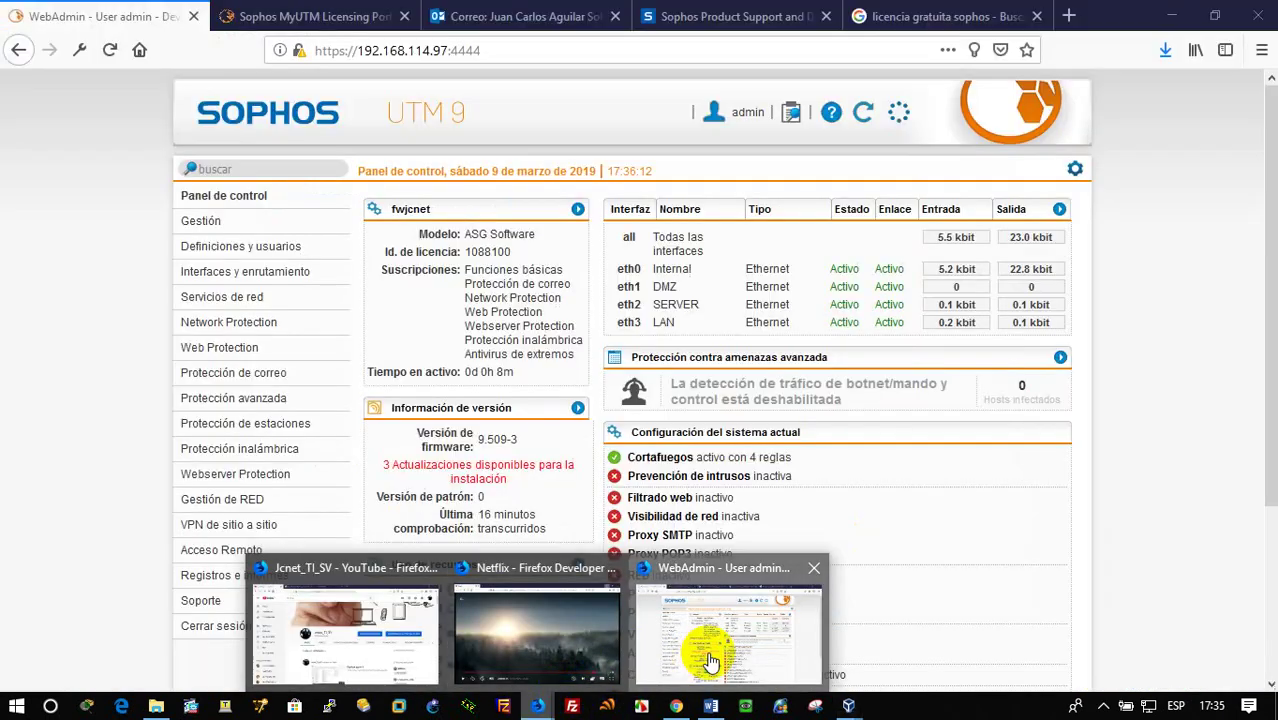
click(711, 661)
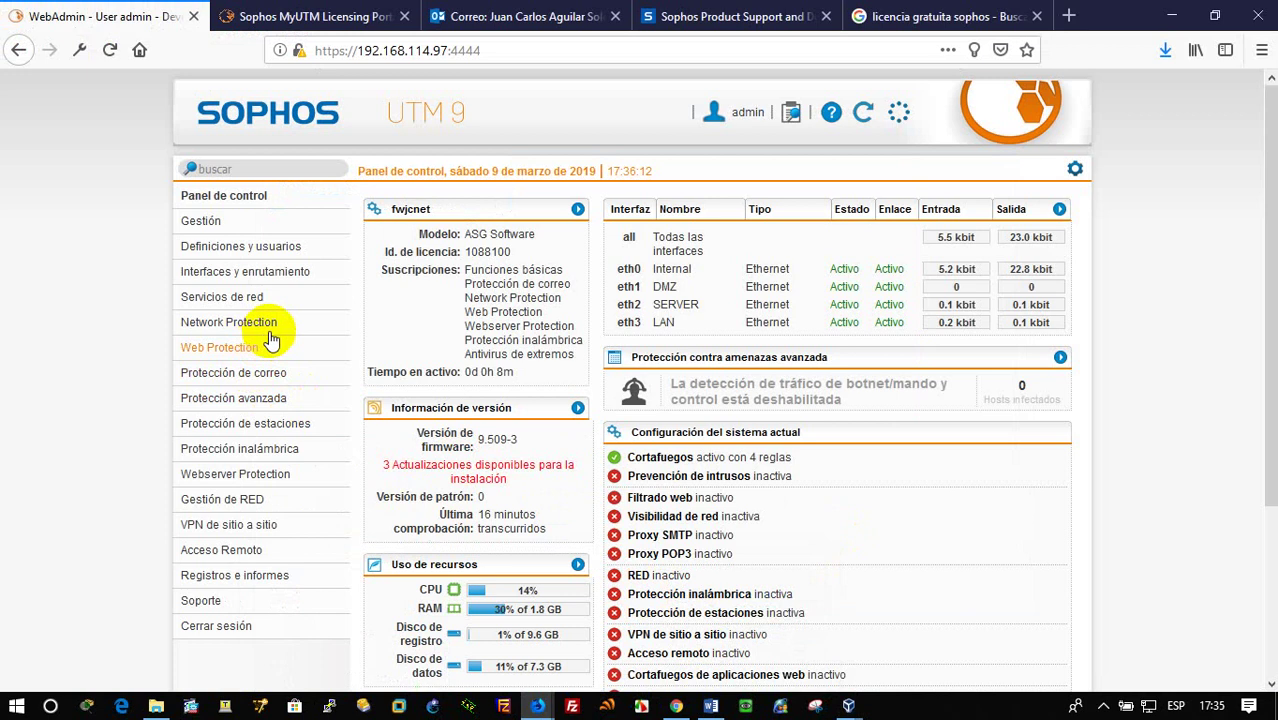
click(258, 324)
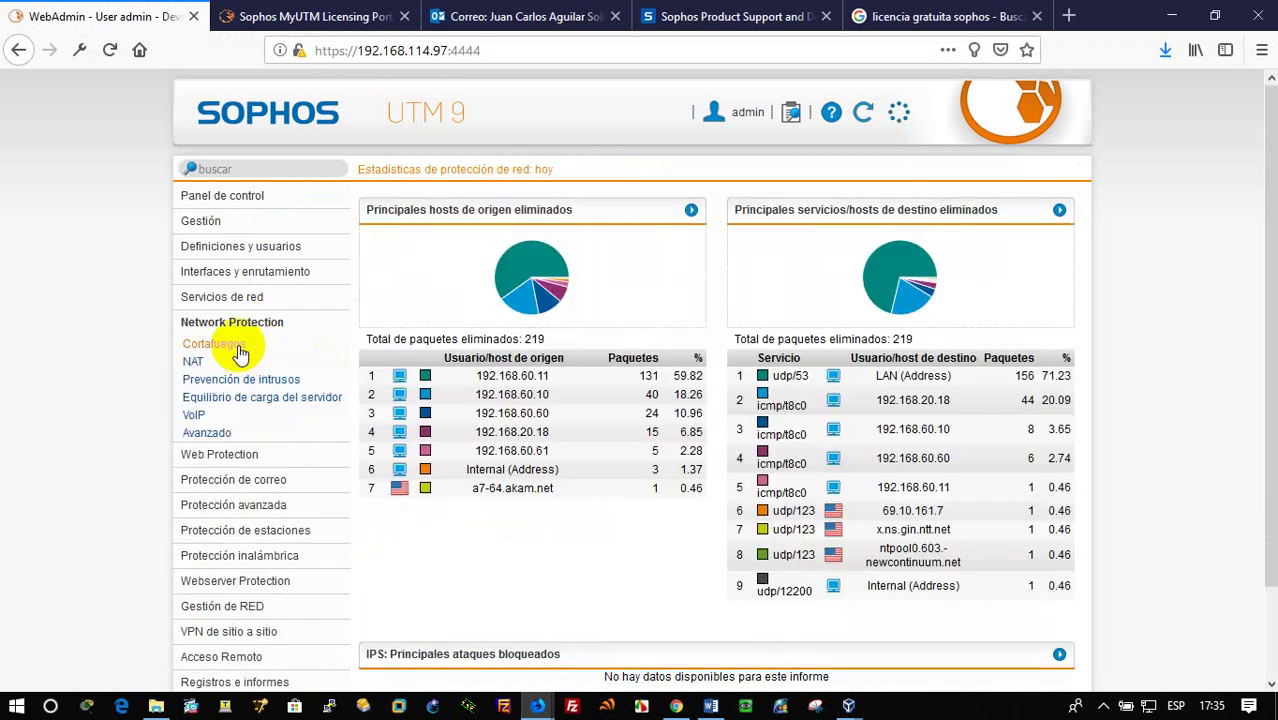
click(220, 344)
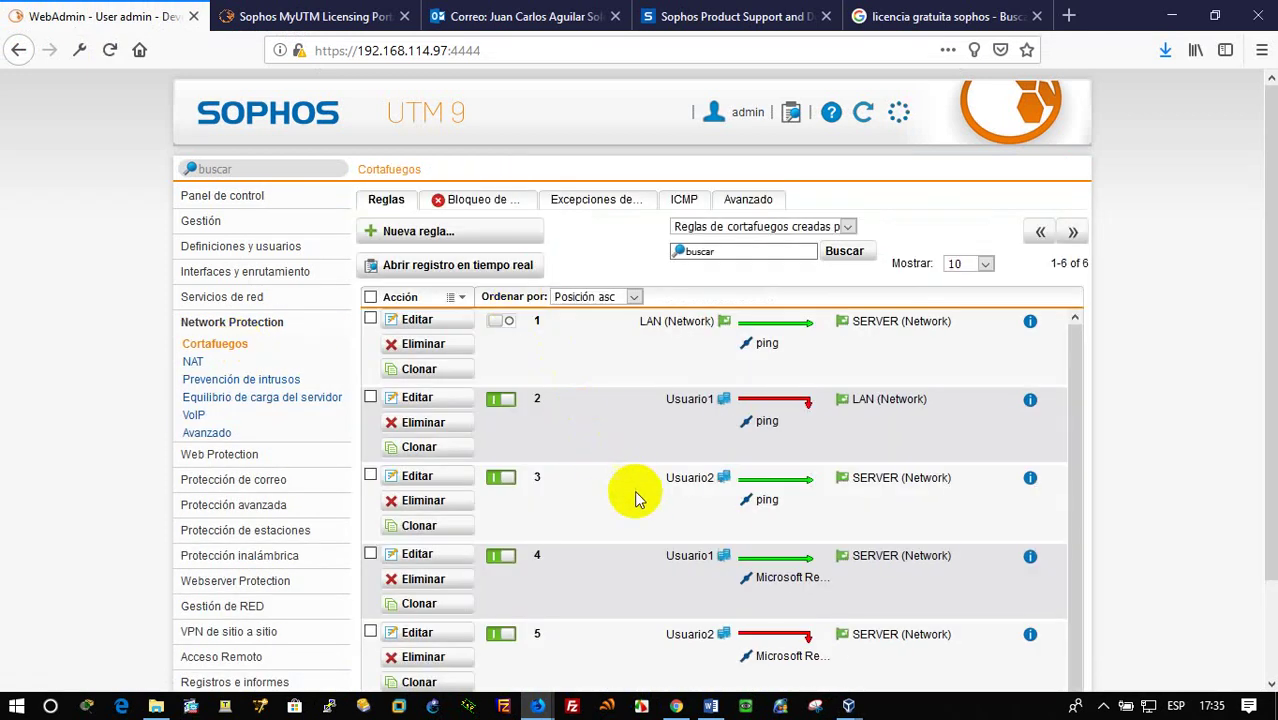
scroll(645, 520, down, 1)
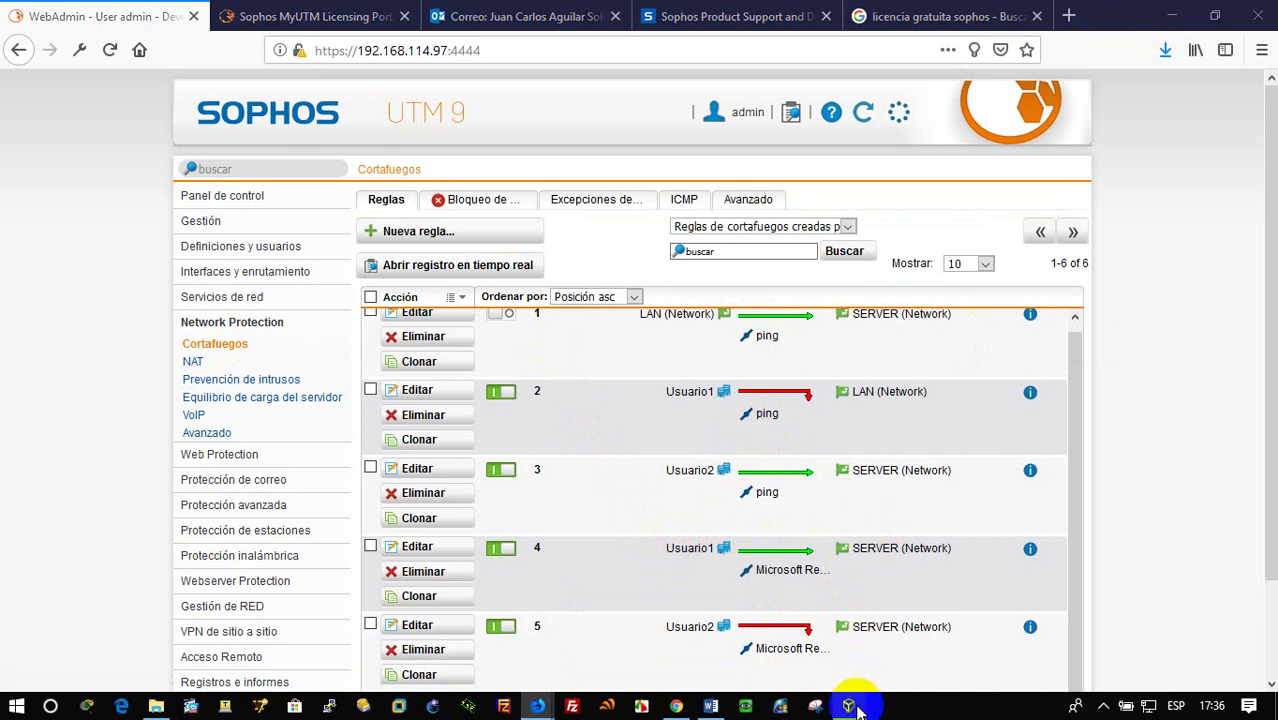
Step: In the W7 virtual machine, open Conexión a Escritorio remoto and try to connect to 192.168.20.18
mouse_move(850, 700)
click(990, 634)
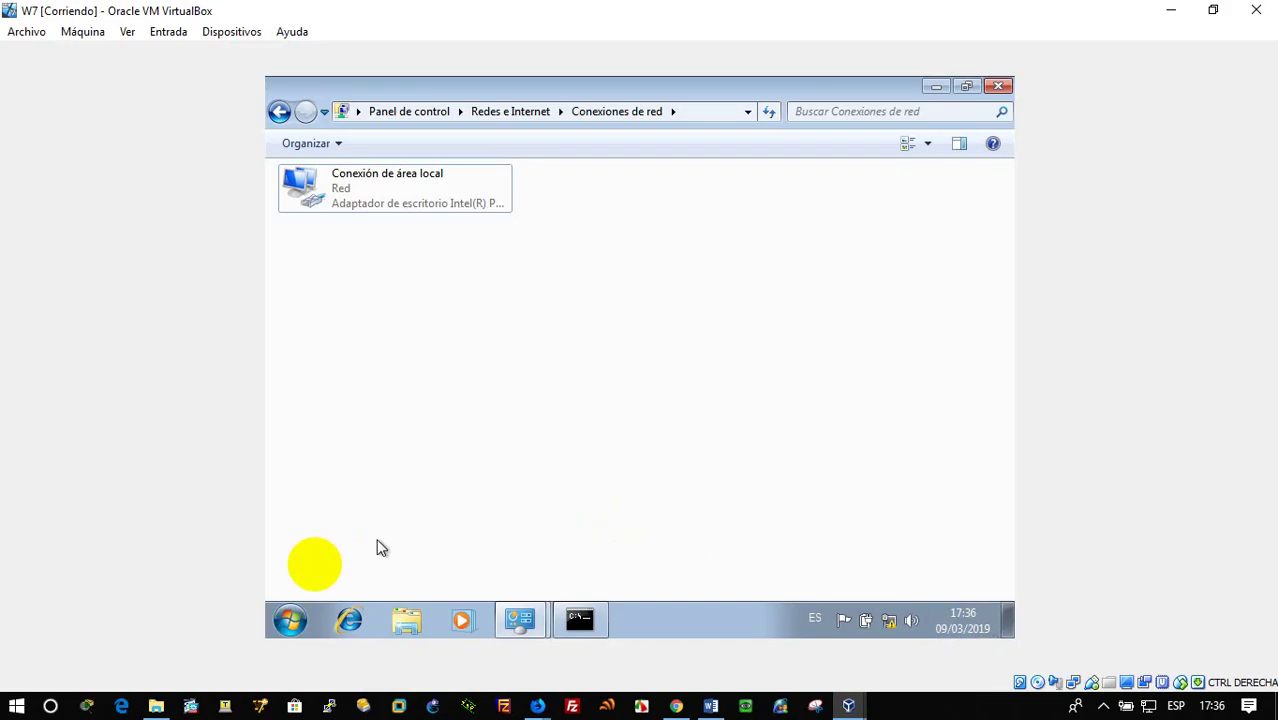
click(290, 620)
text(esc)
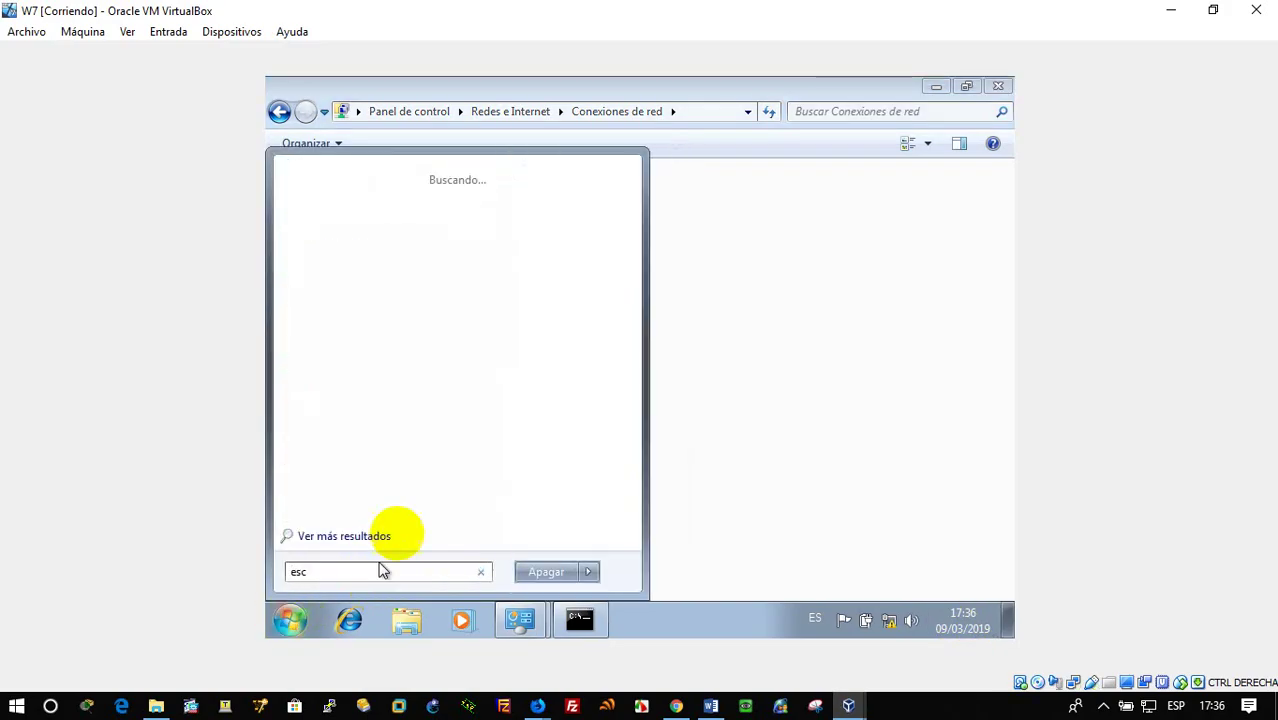
click(410, 199)
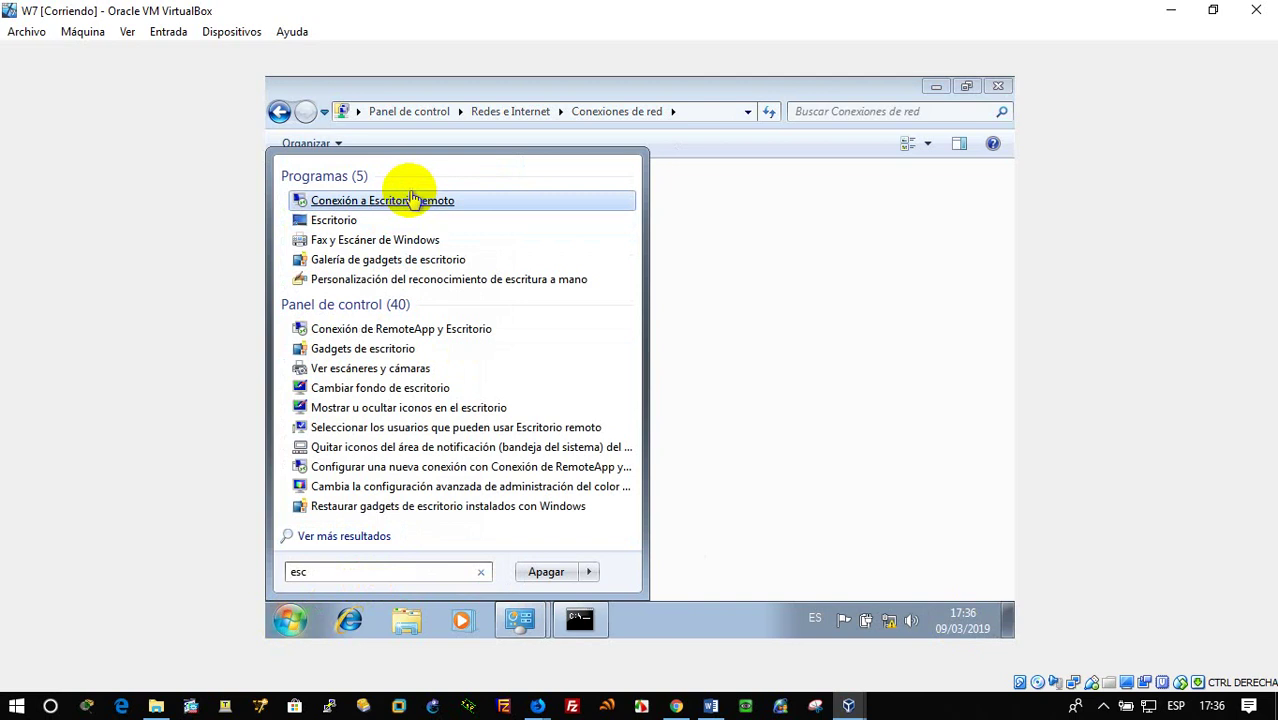
text(192.168.20.18)
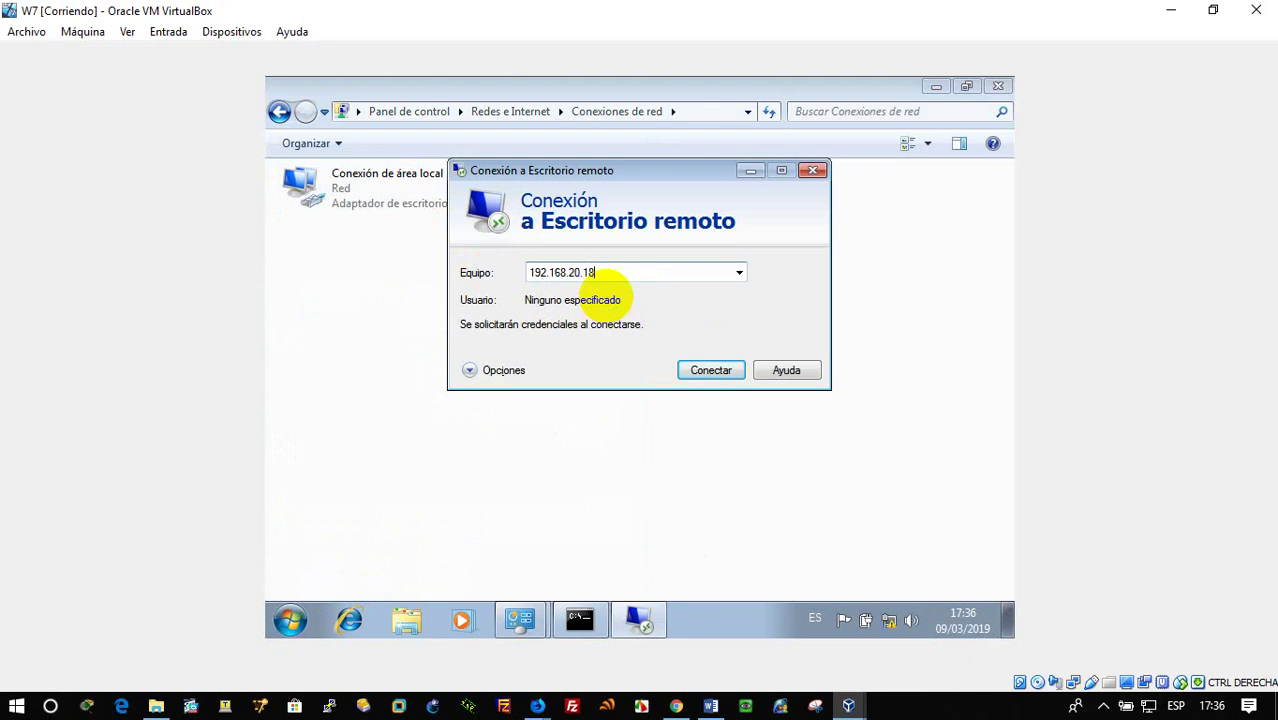
key(Return)
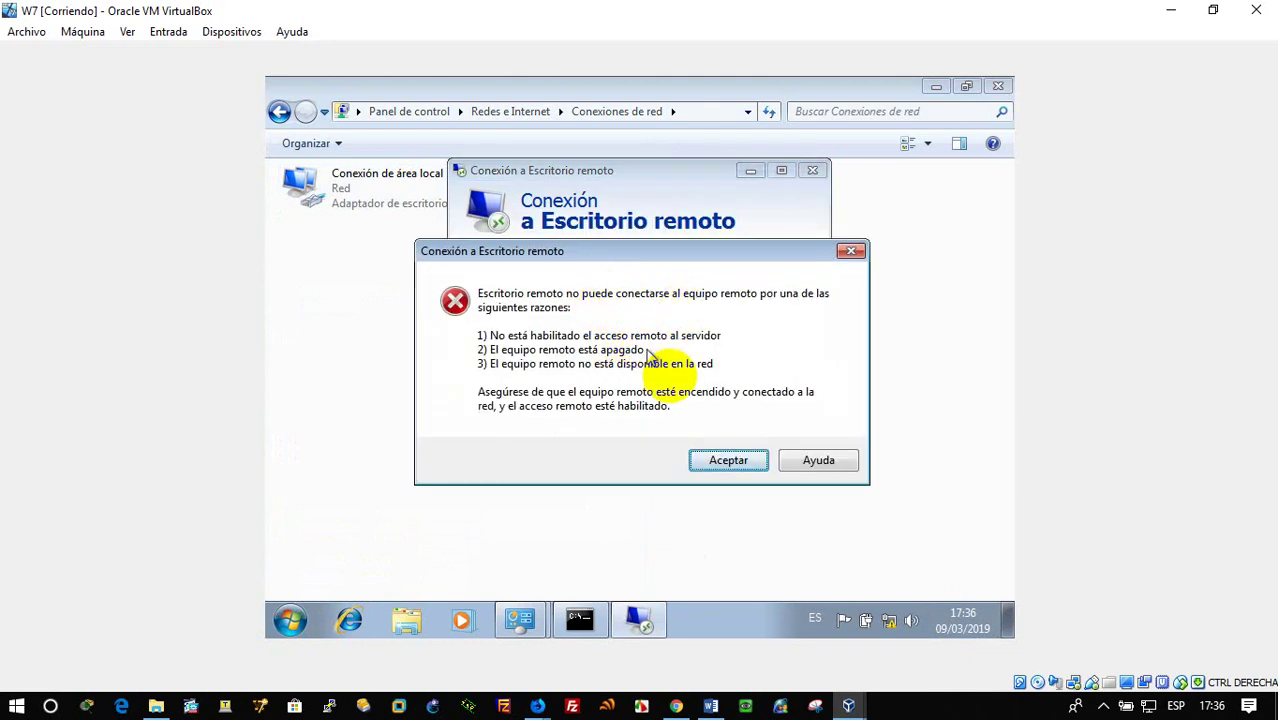
Step: Switch to the 2016_SERVER virtual machine and open its System information window
mouse_move(866, 706)
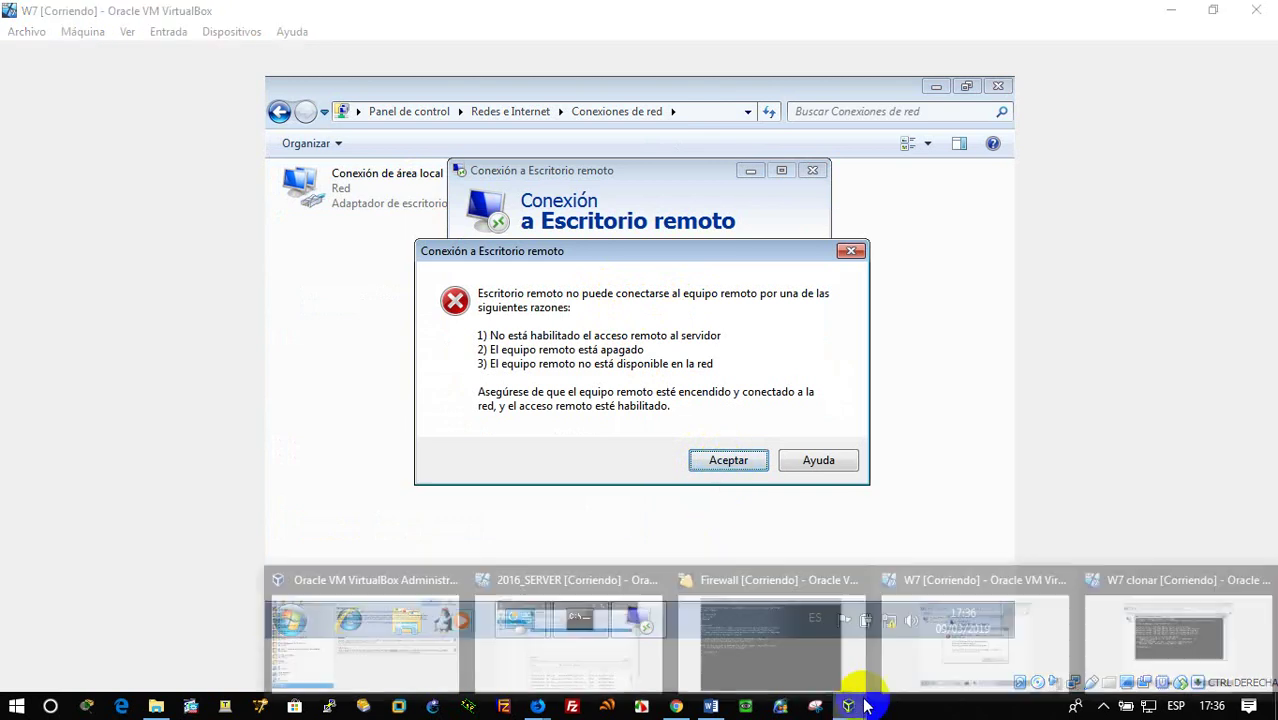
click(590, 642)
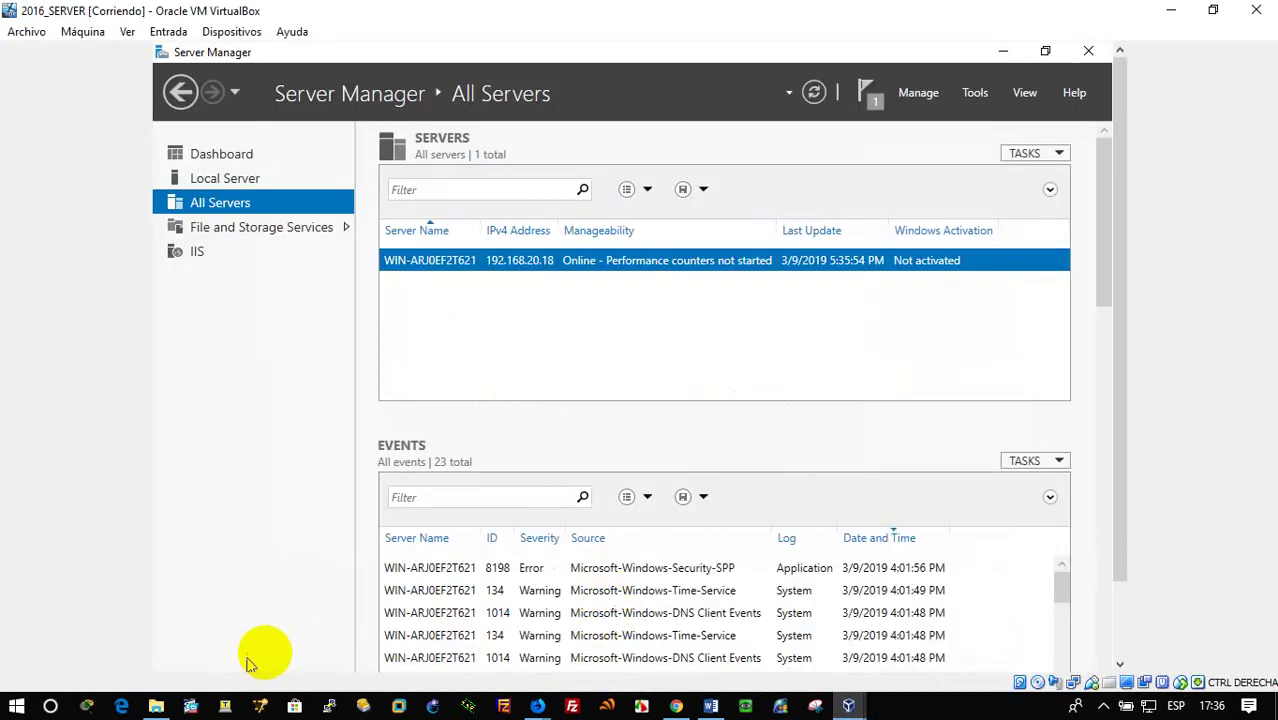
drag(1121, 513, 1121, 600)
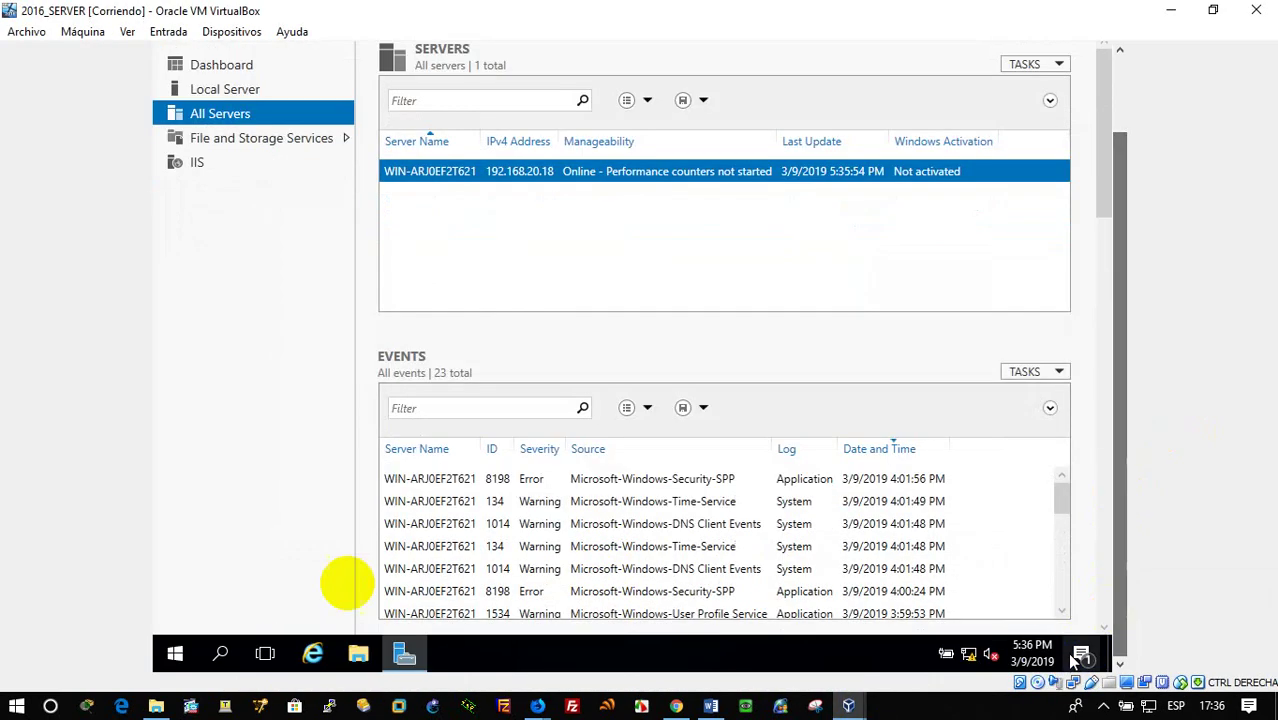
right_click(168, 650)
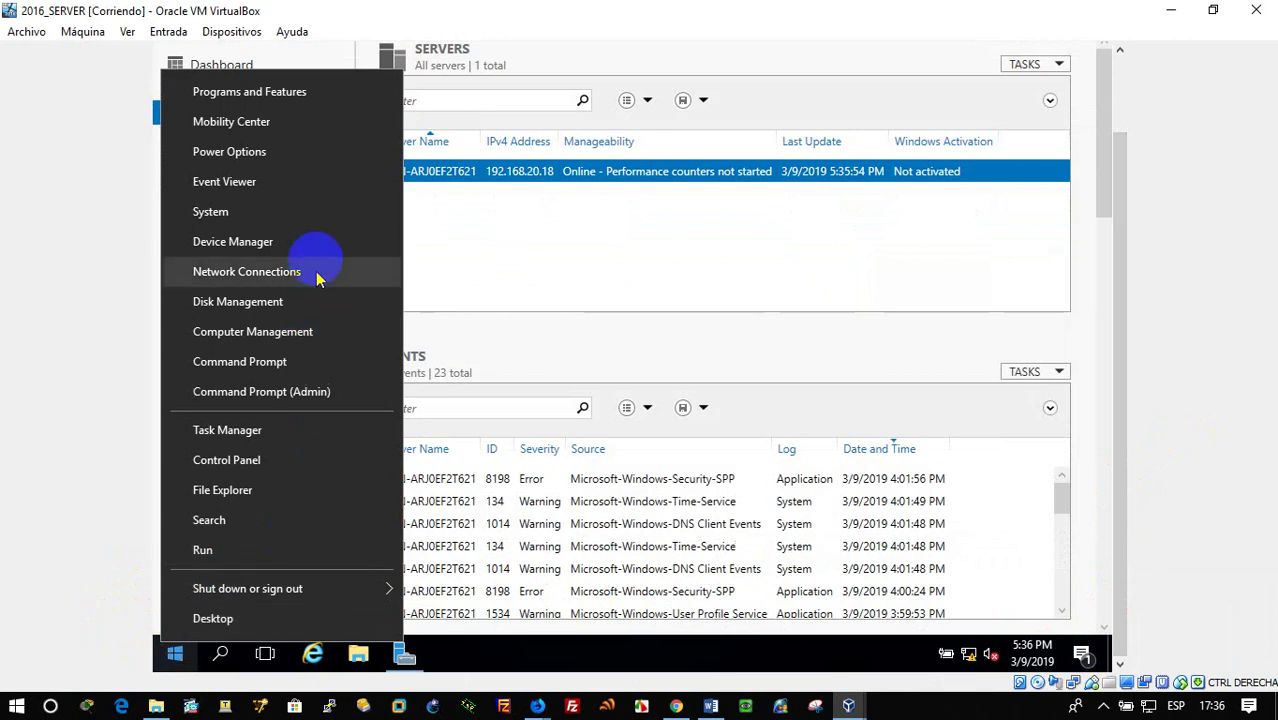
click(320, 212)
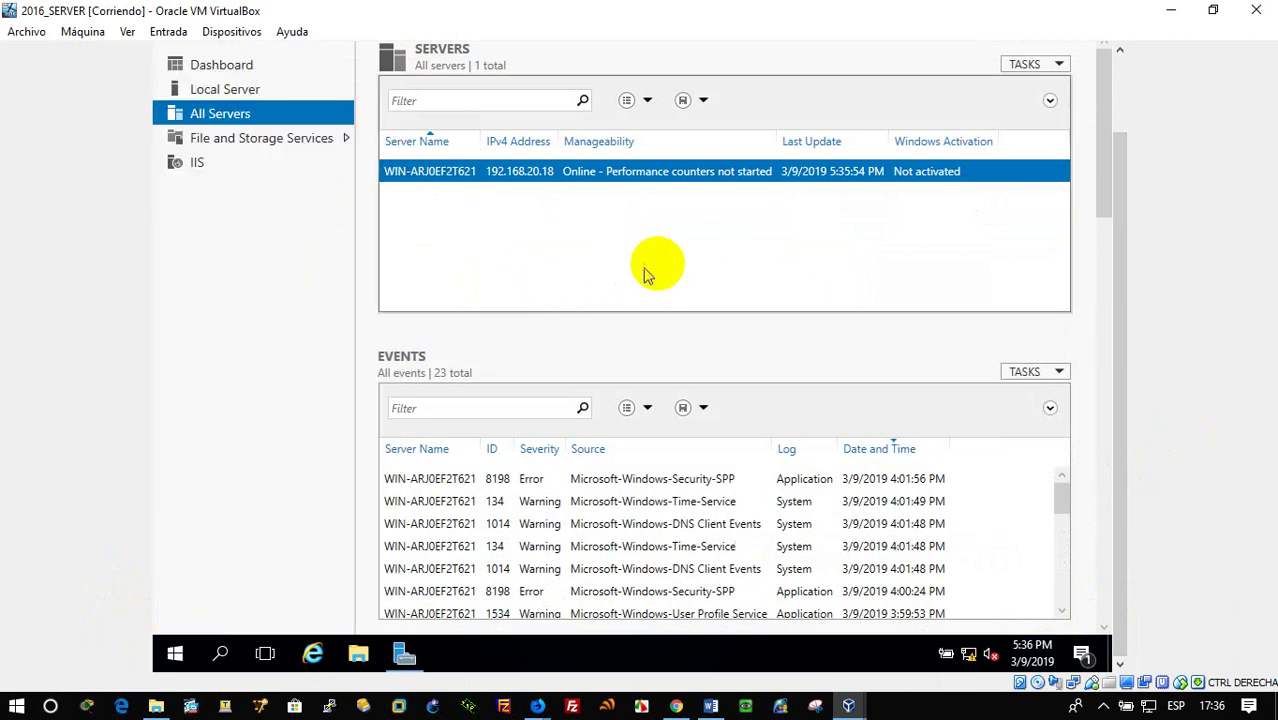
scroll(1112, 288, up, 2)
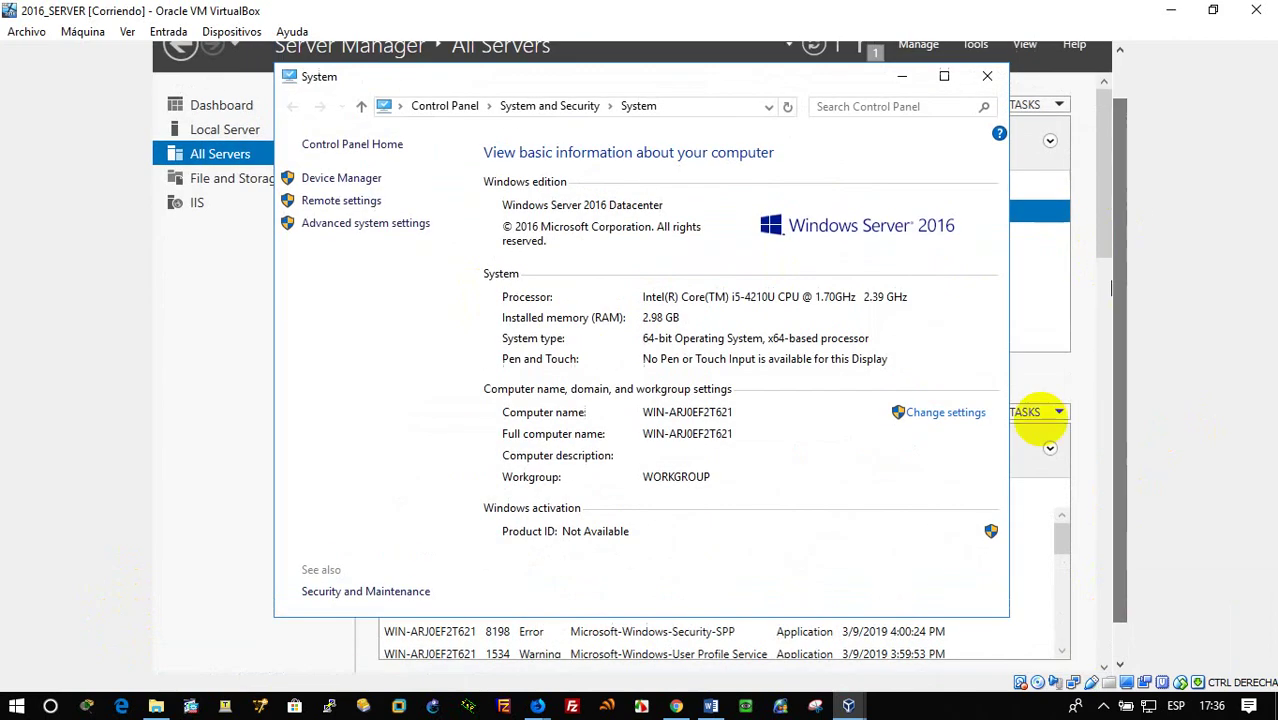
click(955, 412)
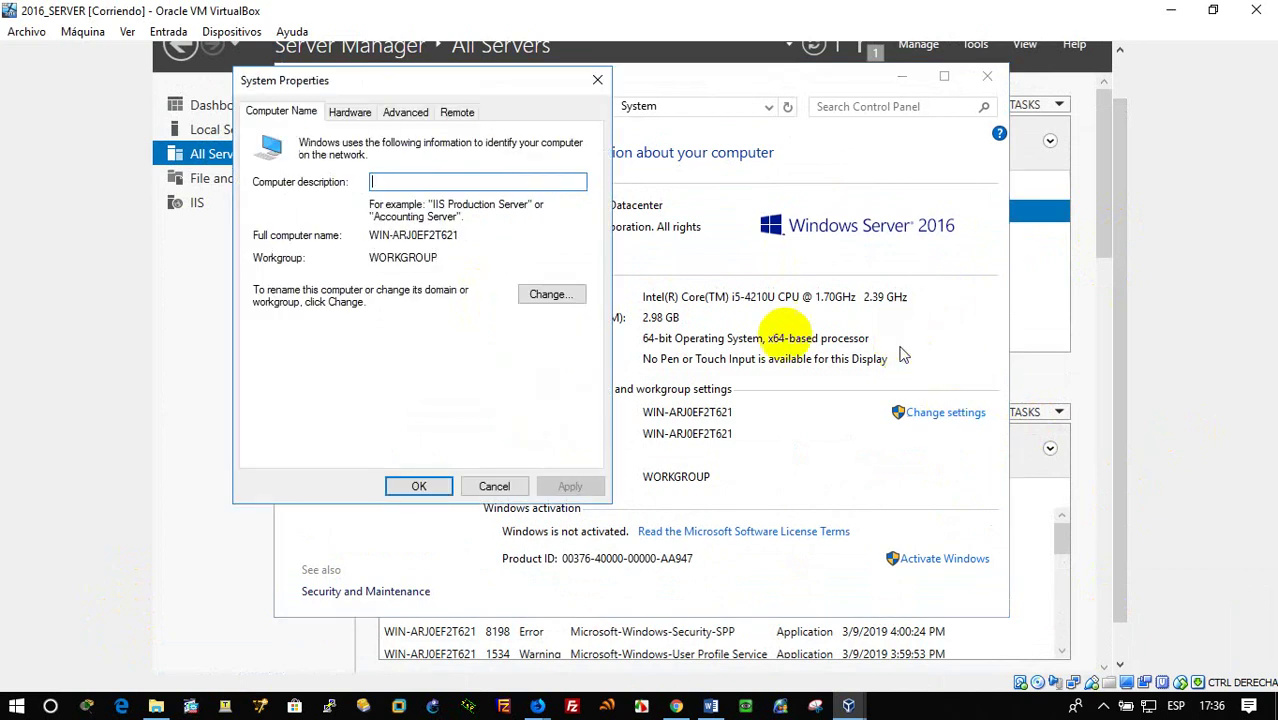
click(457, 112)
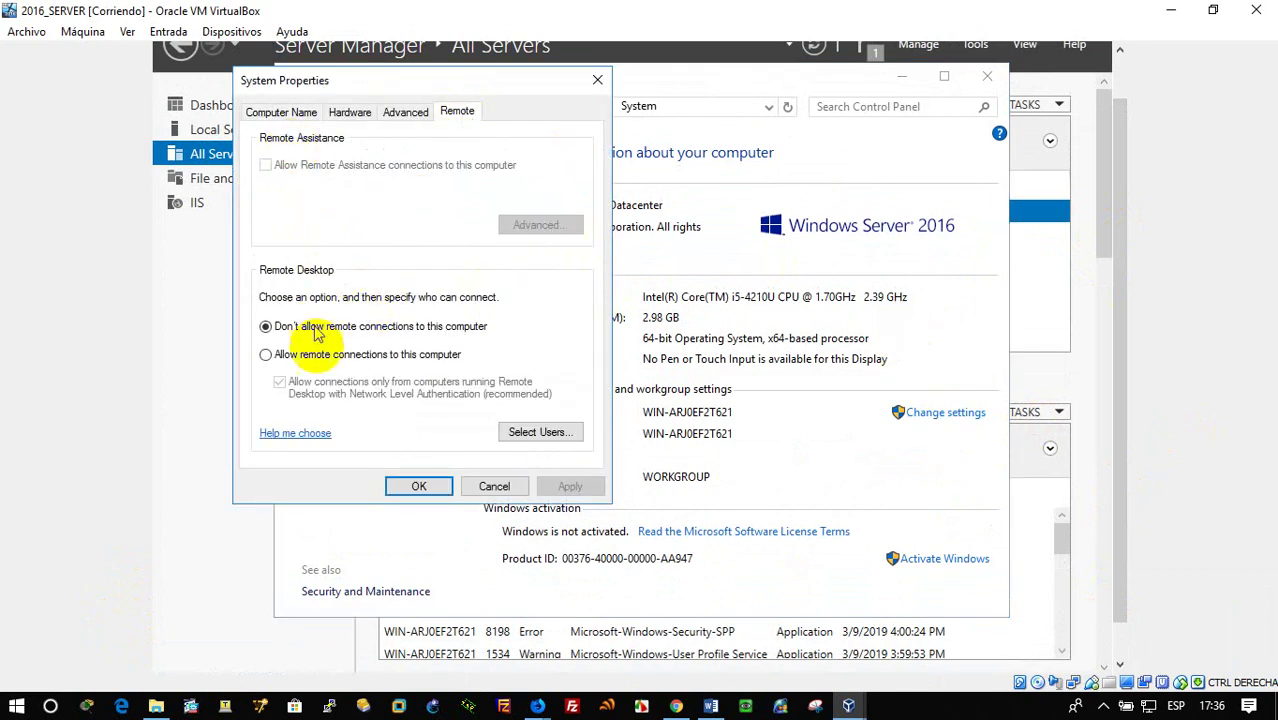
click(310, 360)
click(418, 287)
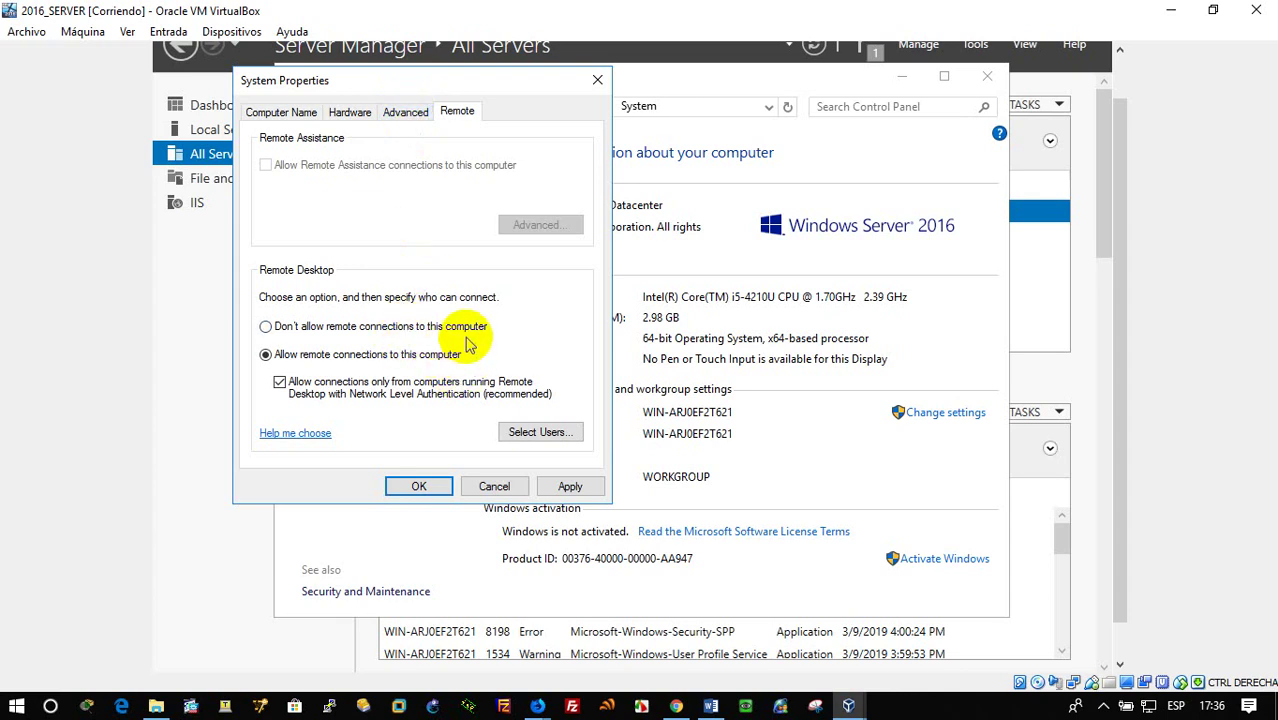
click(494, 486)
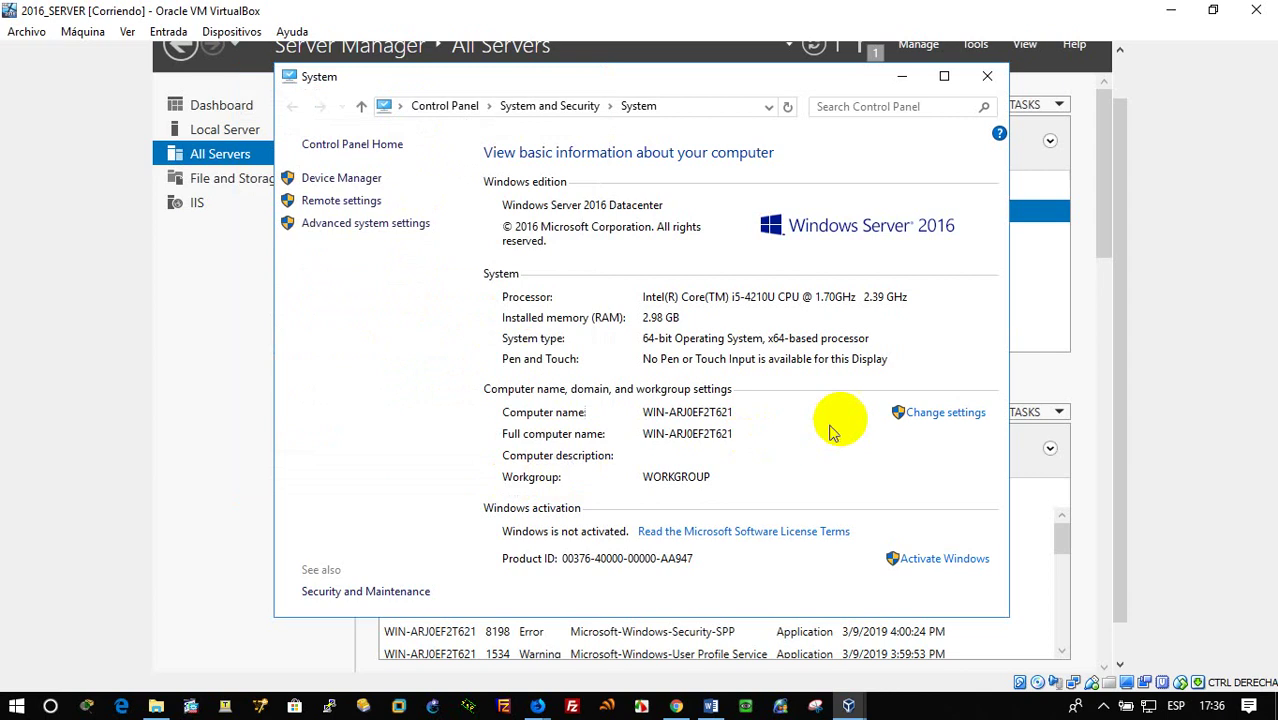
Step: In the server's remote settings, allow remote connections to this computer, accept the Remote Desktop firewall exception and close System Properties
click(943, 413)
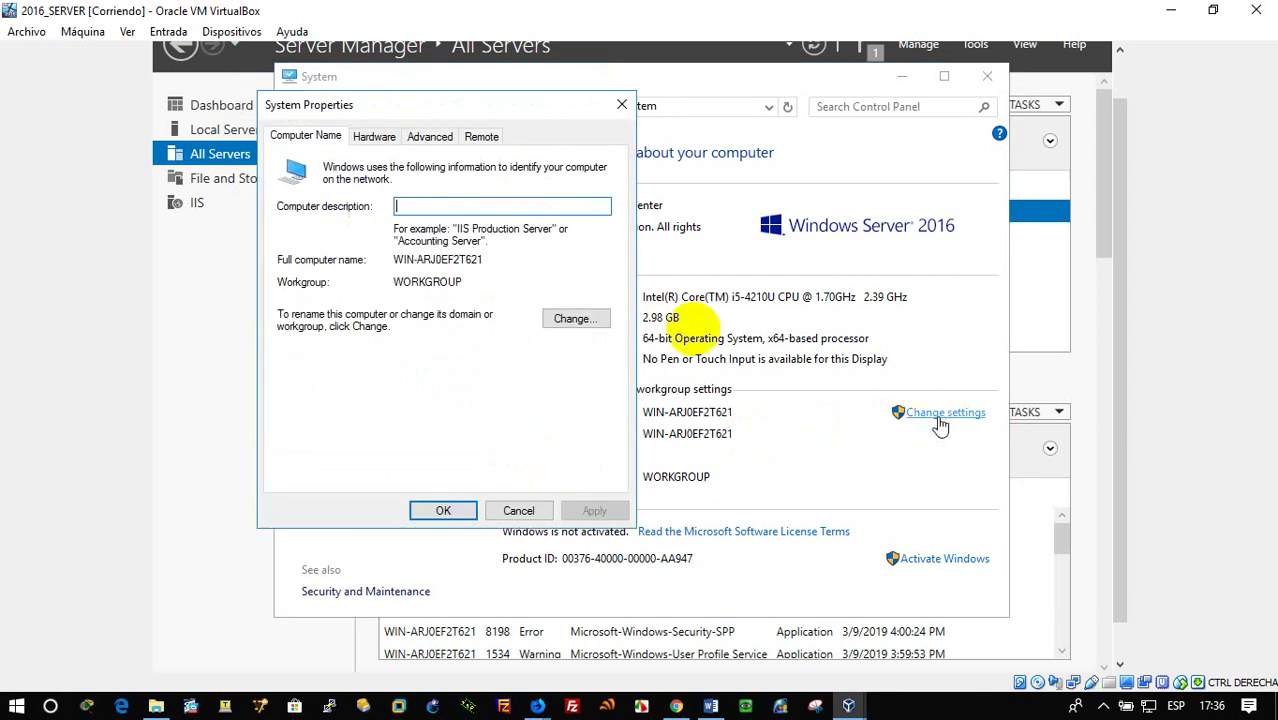
click(482, 134)
click(347, 201)
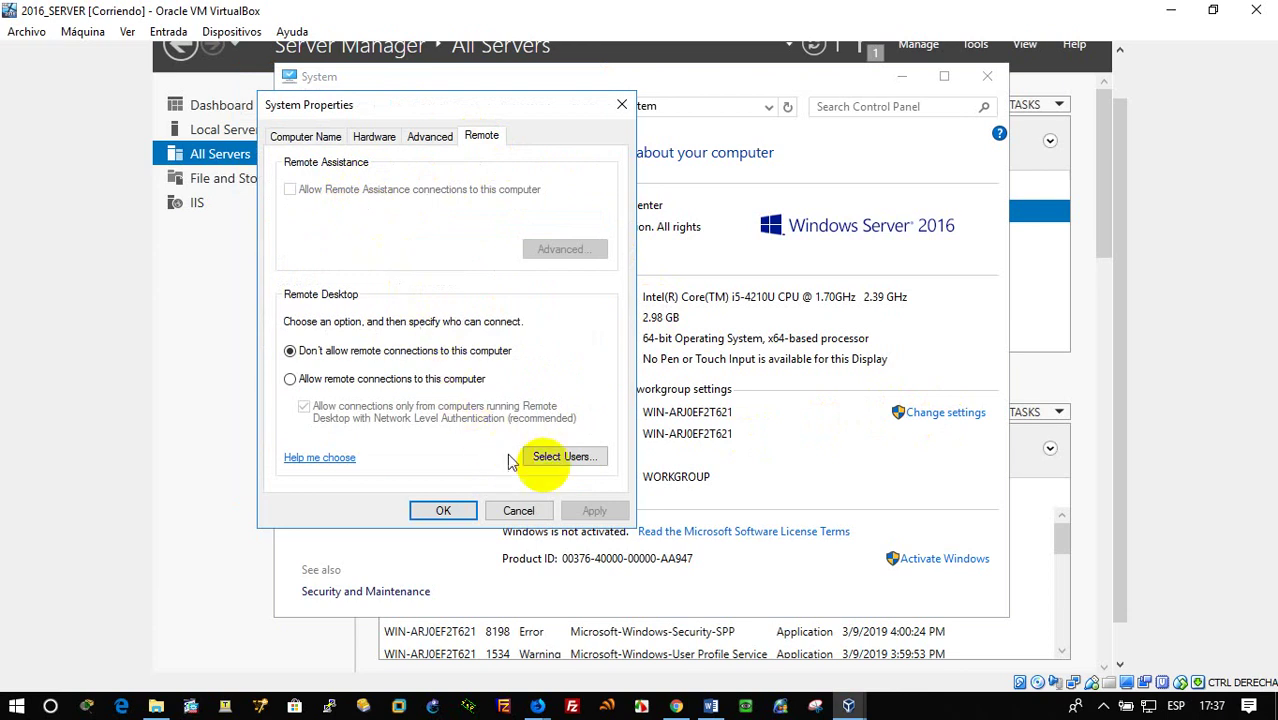
click(562, 458)
click(571, 410)
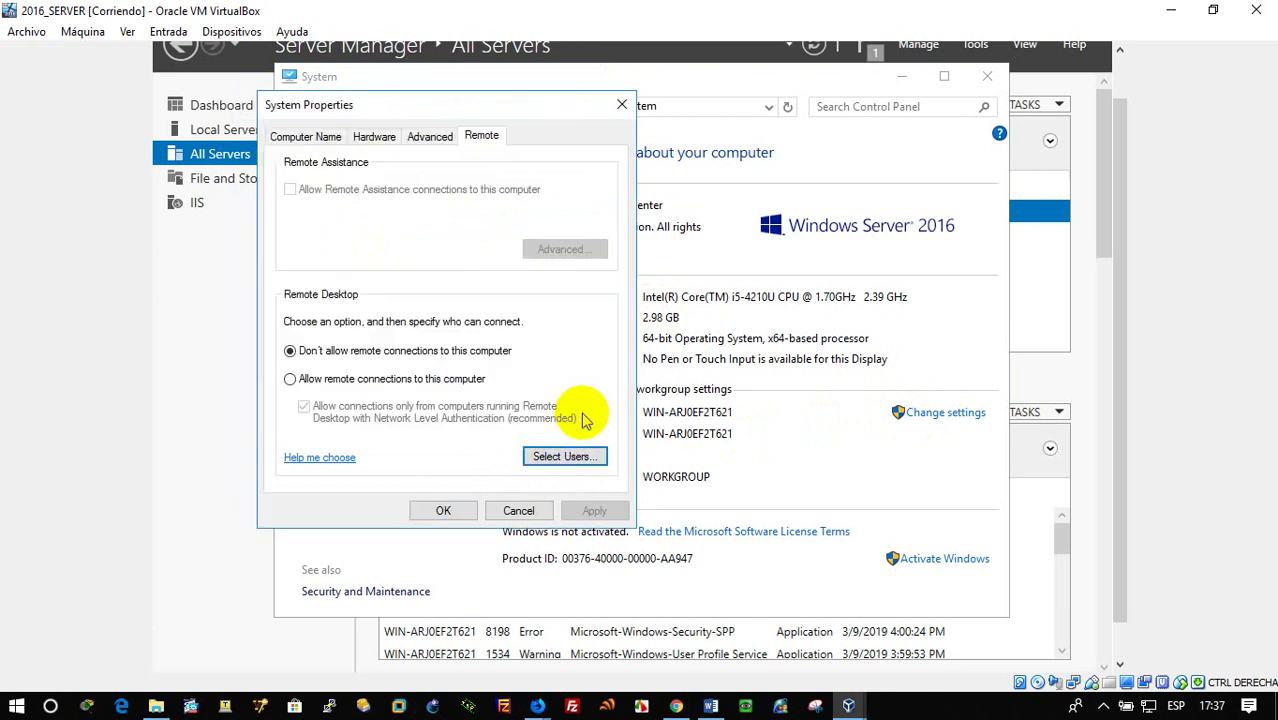
click(345, 379)
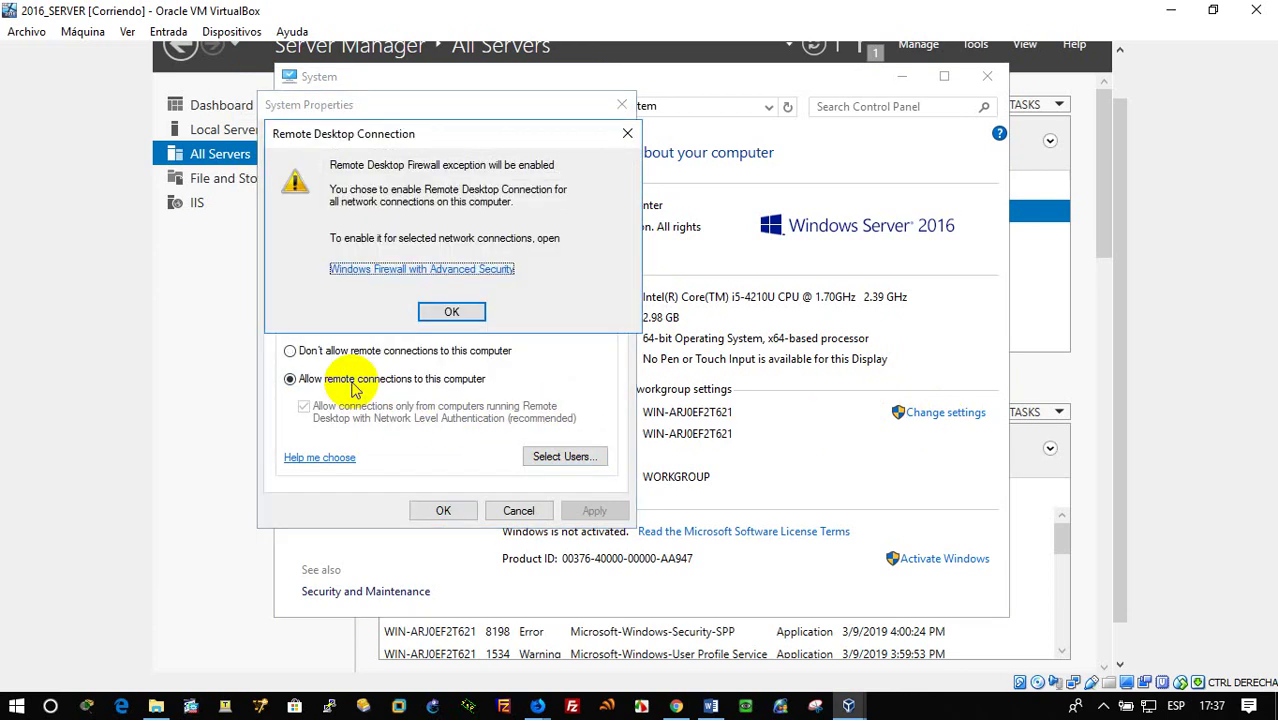
click(452, 312)
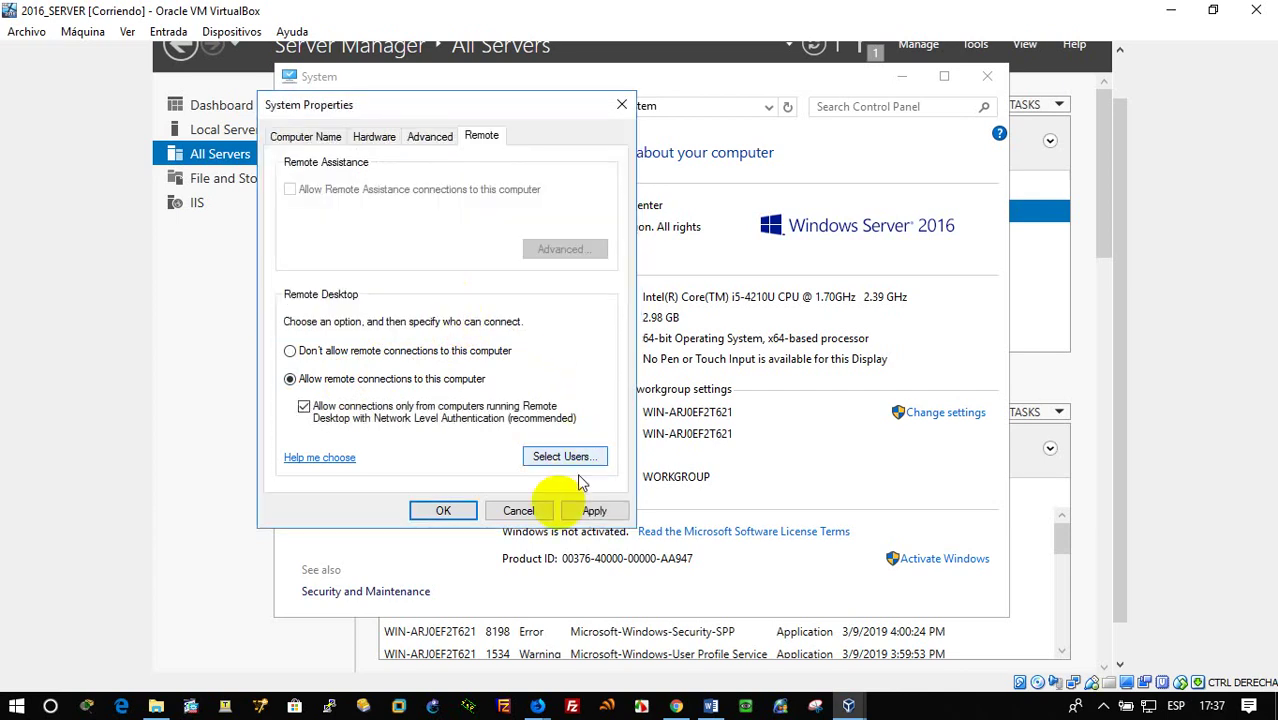
click(540, 510)
scroll(1115, 400, down, 1)
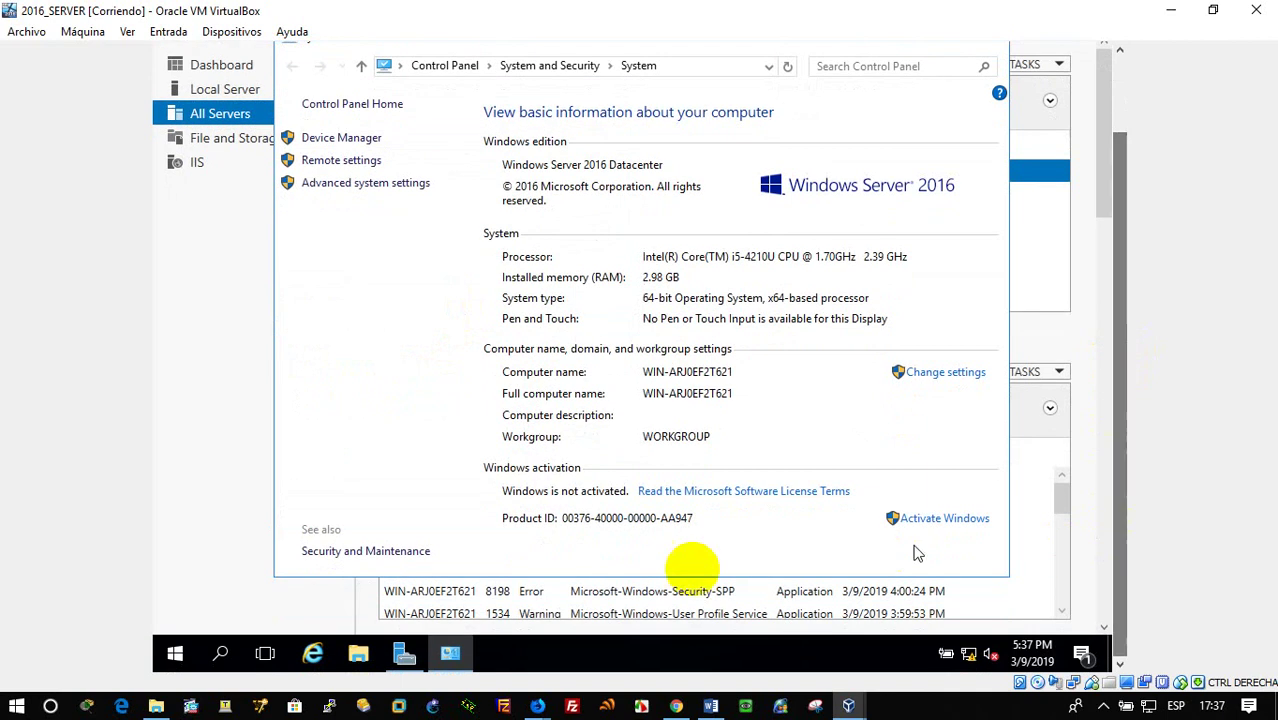
Step: Search the server for the firewall, check the Windows Firewall status in Control Panel and close its window
click(220, 655)
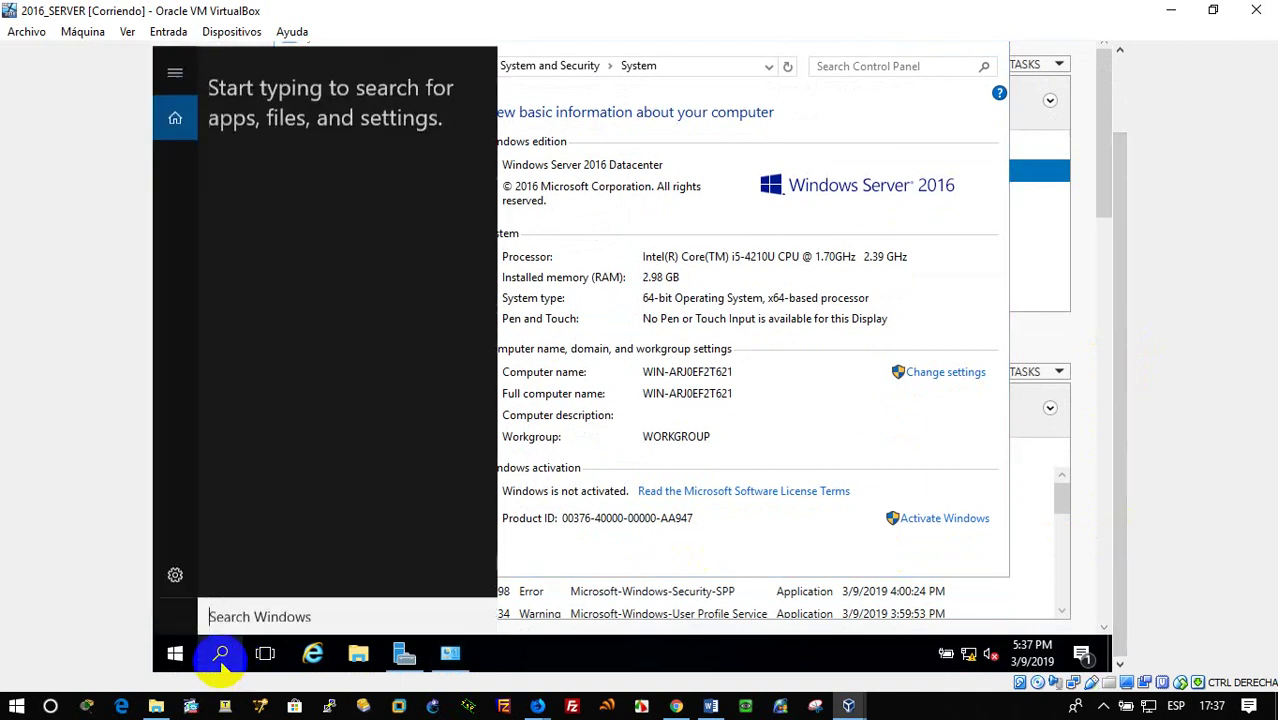
text(fire)
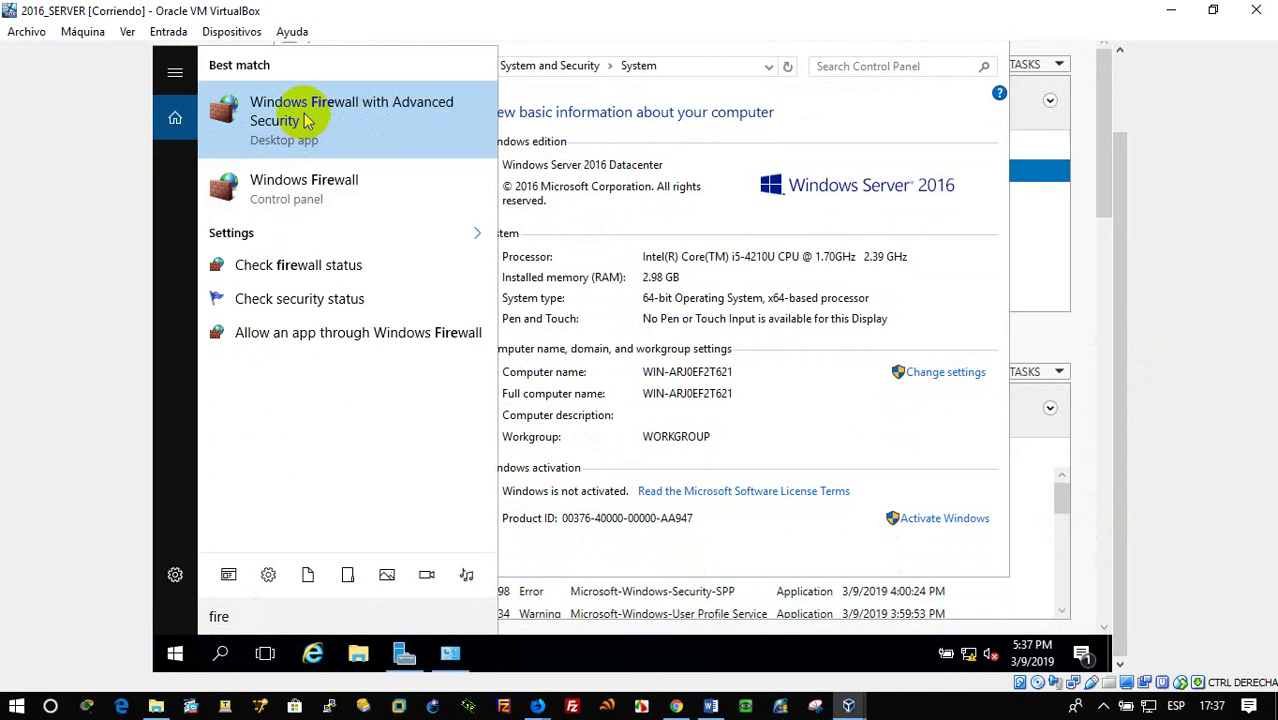
click(312, 190)
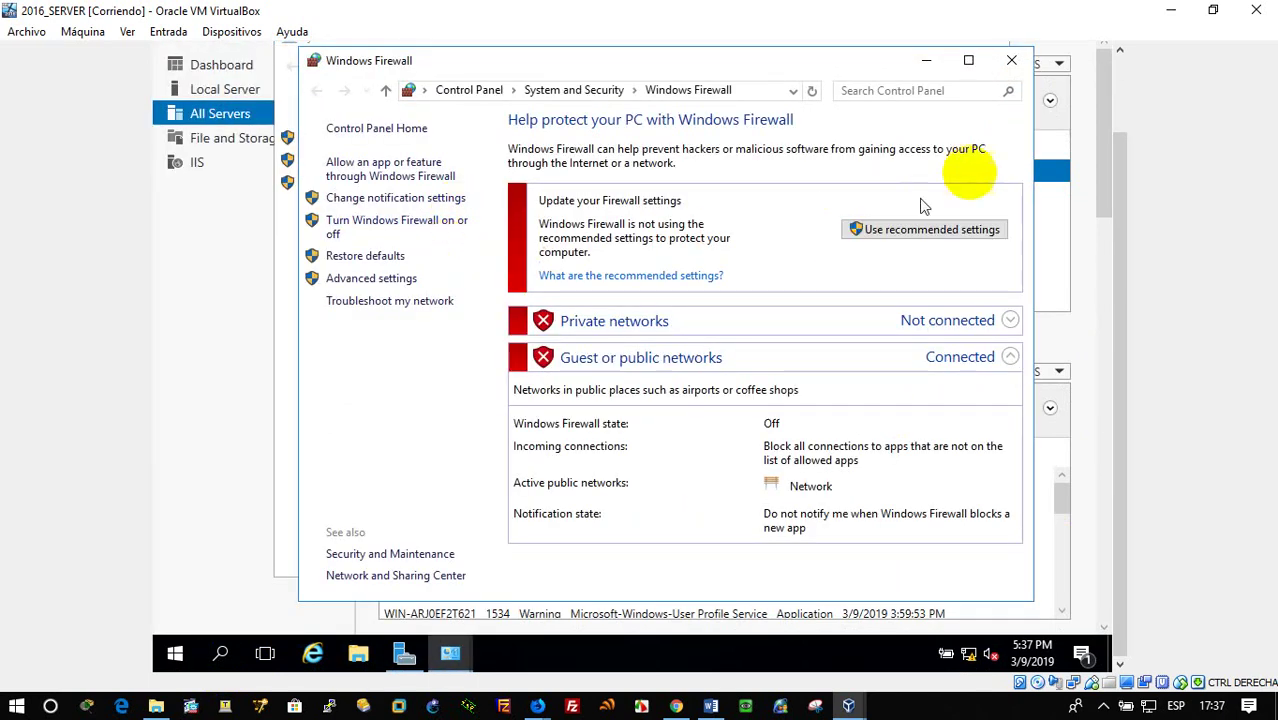
drag(1118, 217, 1061, 151)
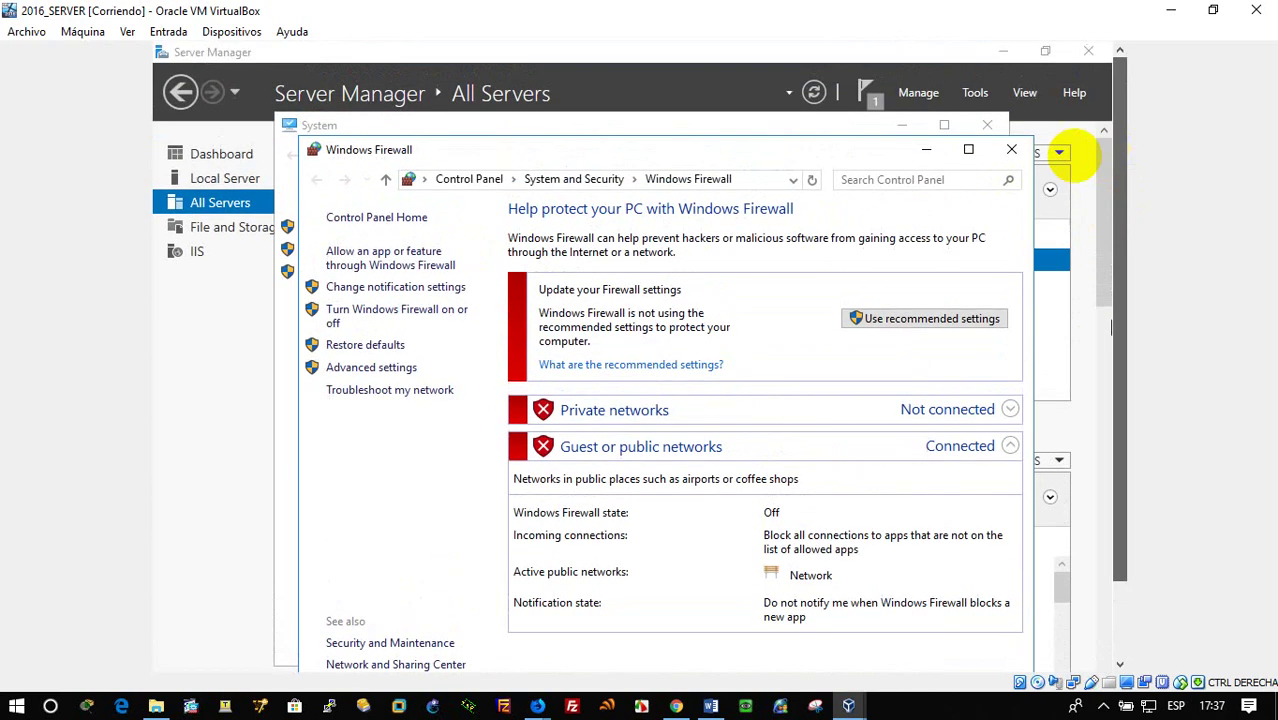
click(1012, 151)
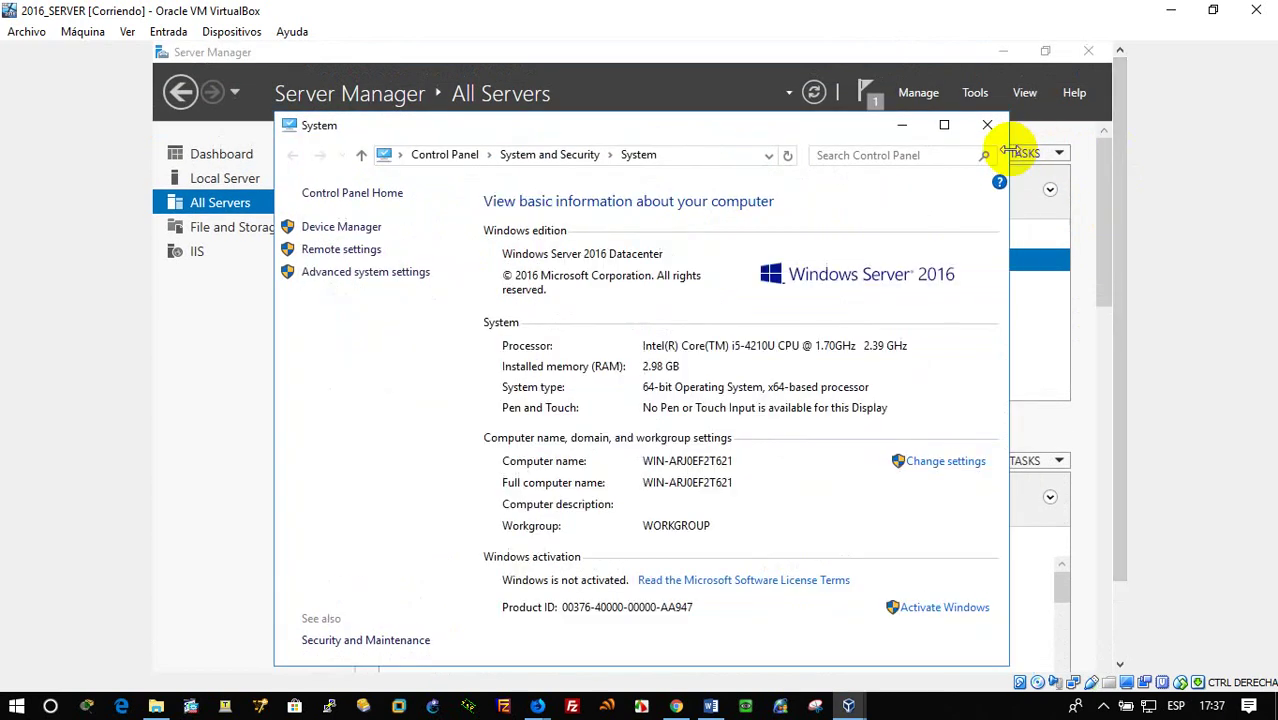
Step: In the server's remote settings, select allowing remote connections and open Windows Firewall with Advanced Security from the exception notice
click(945, 461)
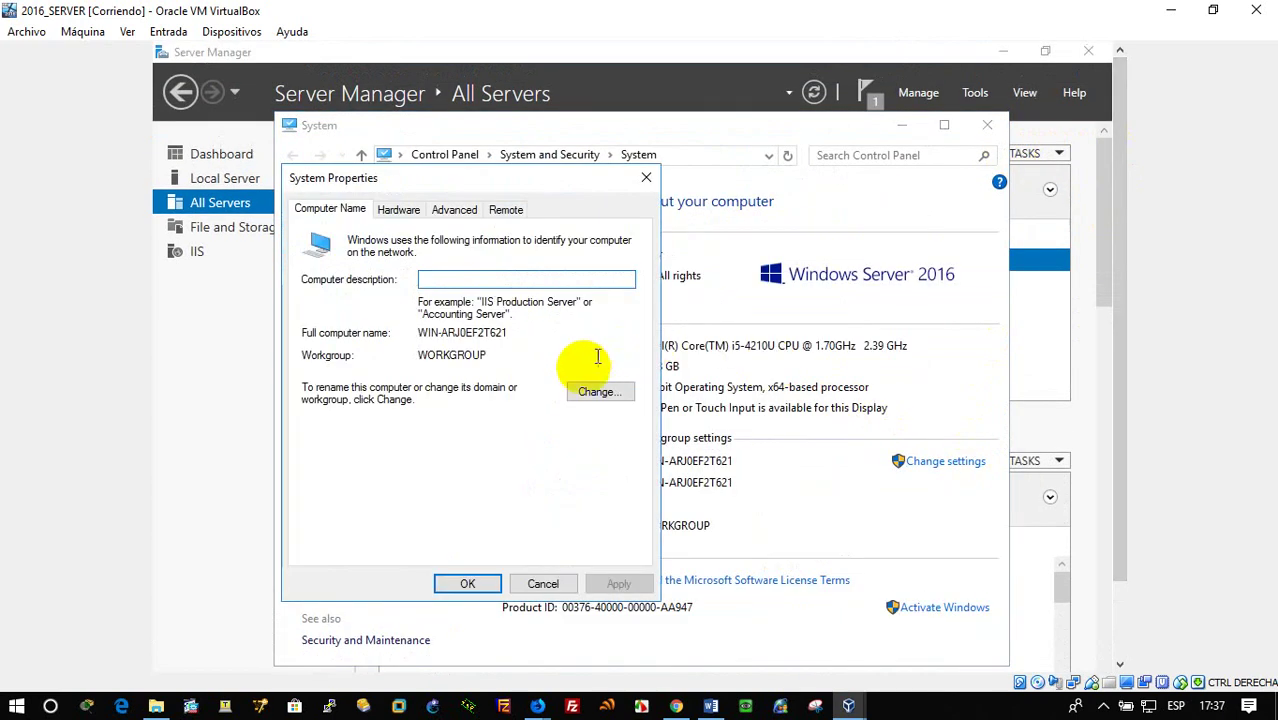
click(508, 210)
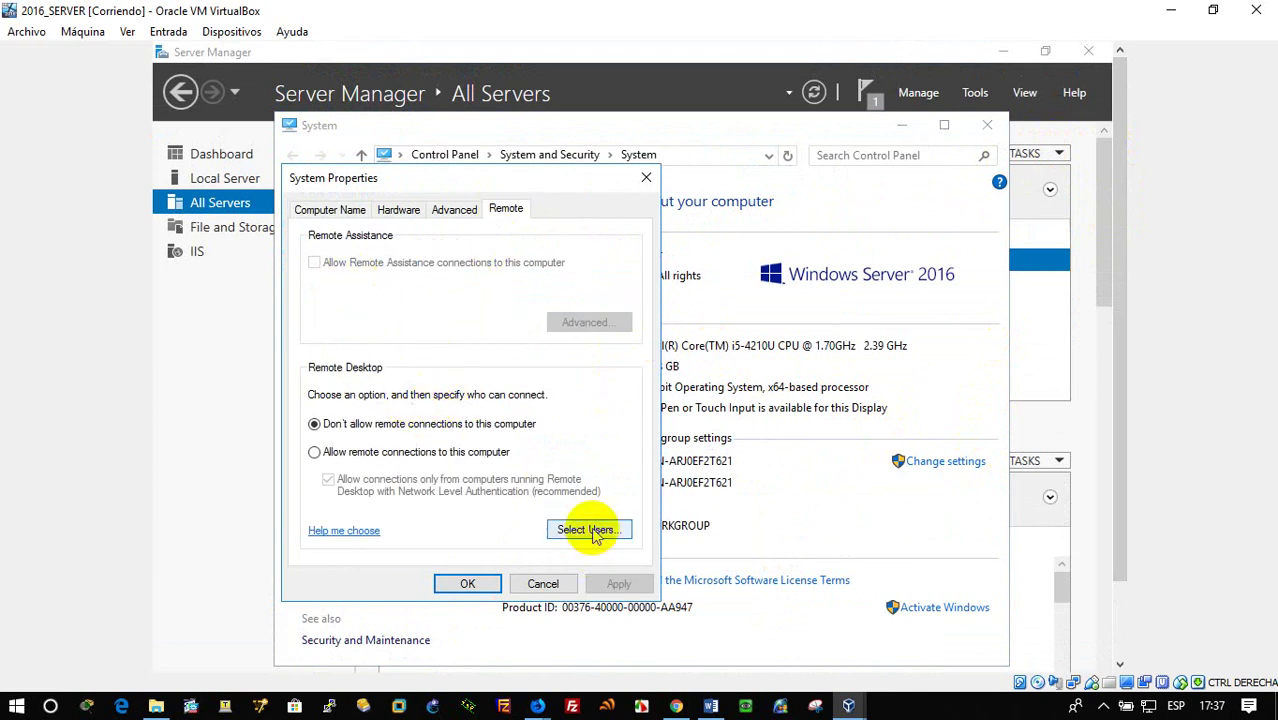
click(387, 455)
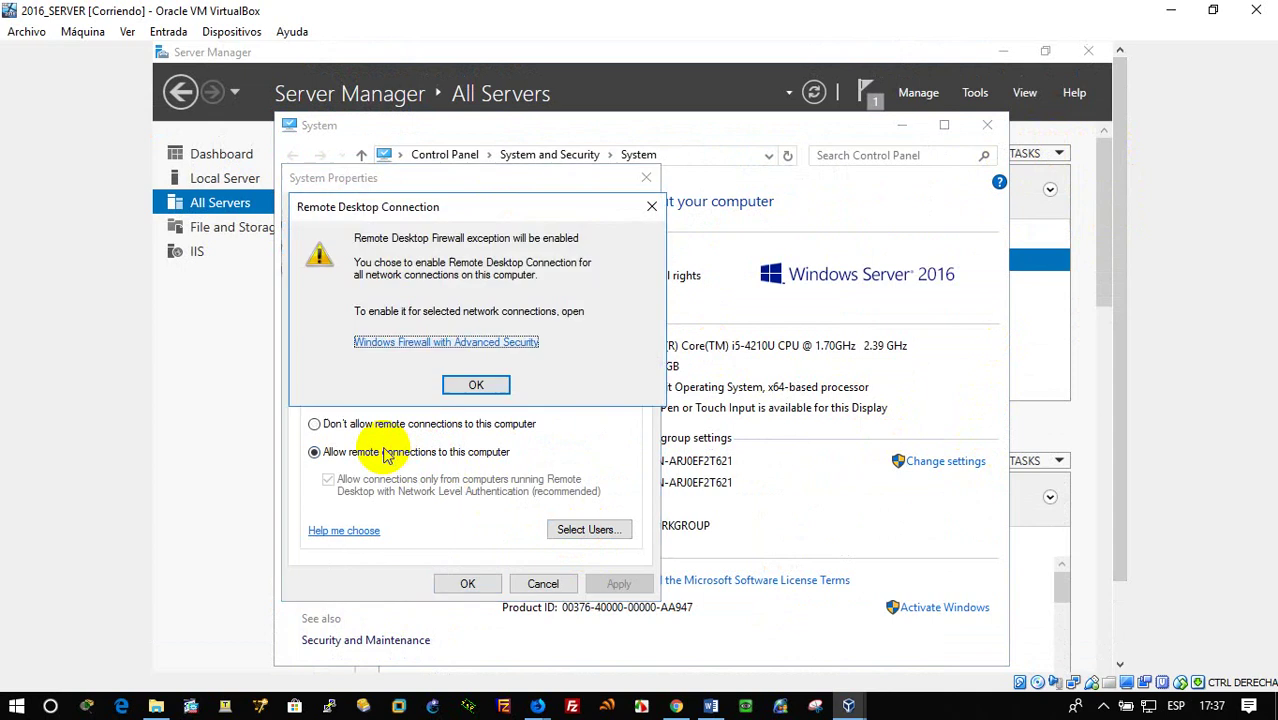
click(427, 352)
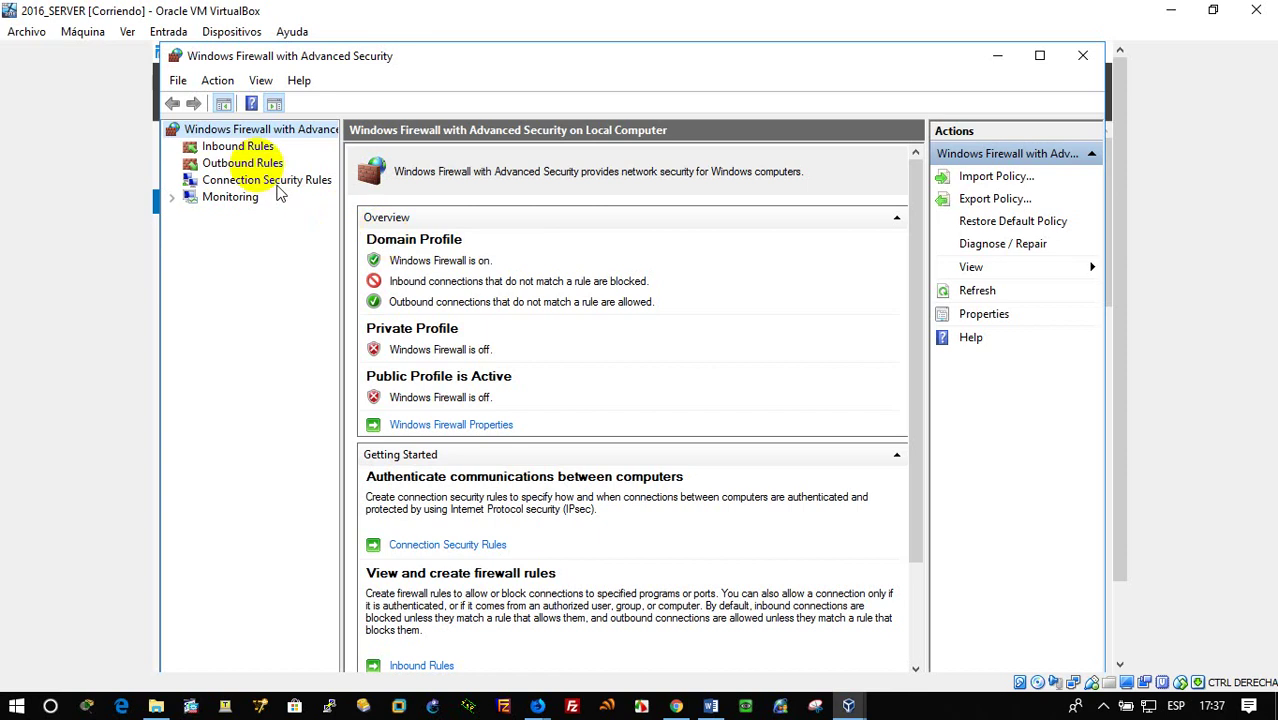
Step: Look through the server's inbound firewall rules for the entries in the Remote Desktop group
click(240, 147)
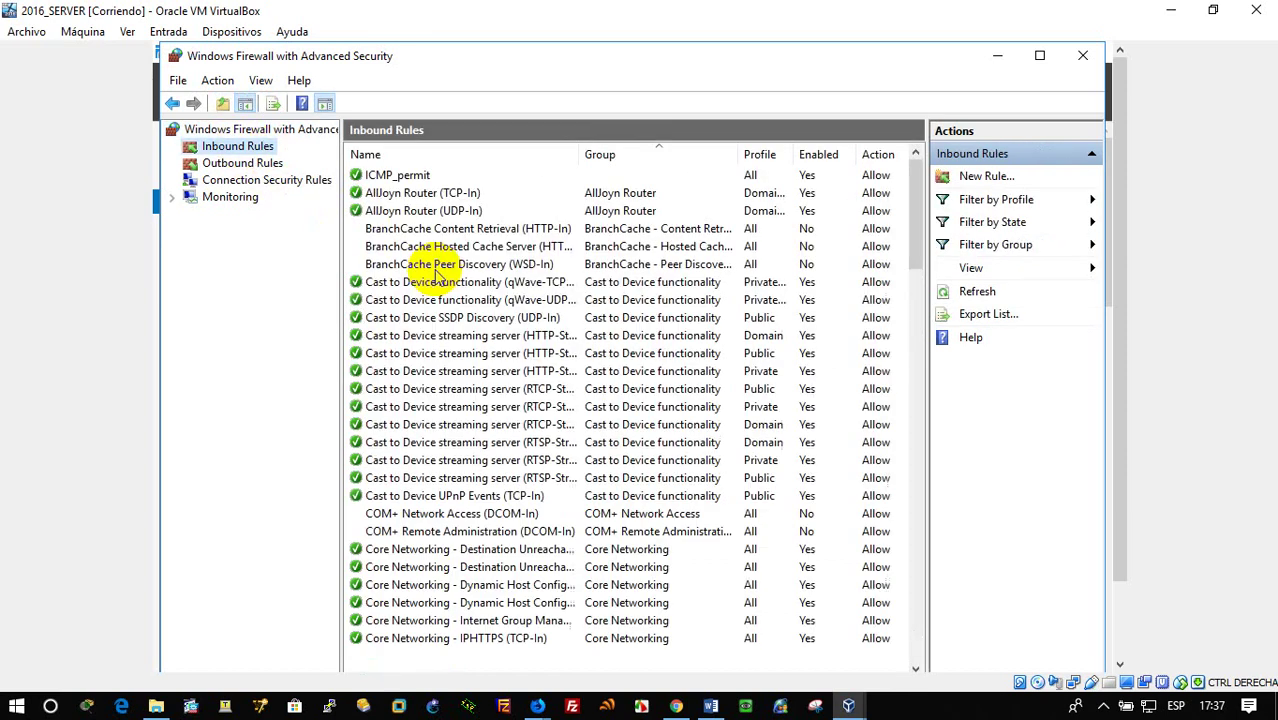
scroll(465, 340, down, 11)
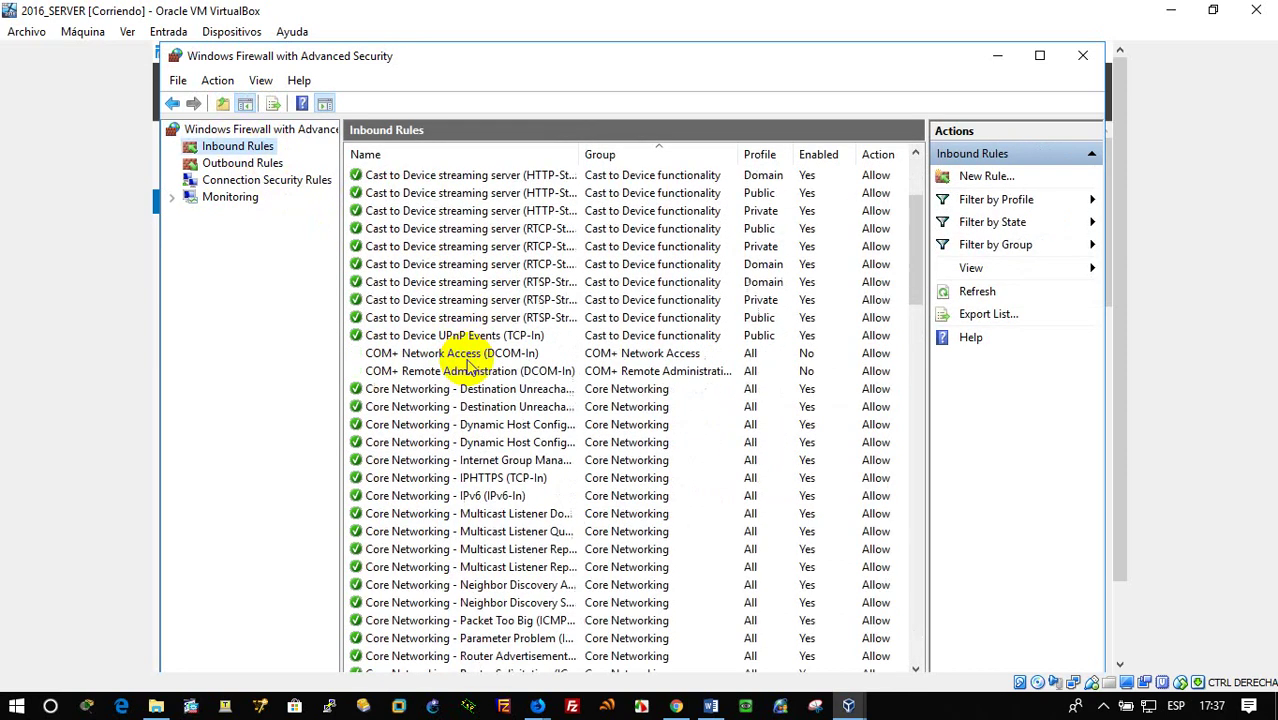
scroll(467, 366, down, 11)
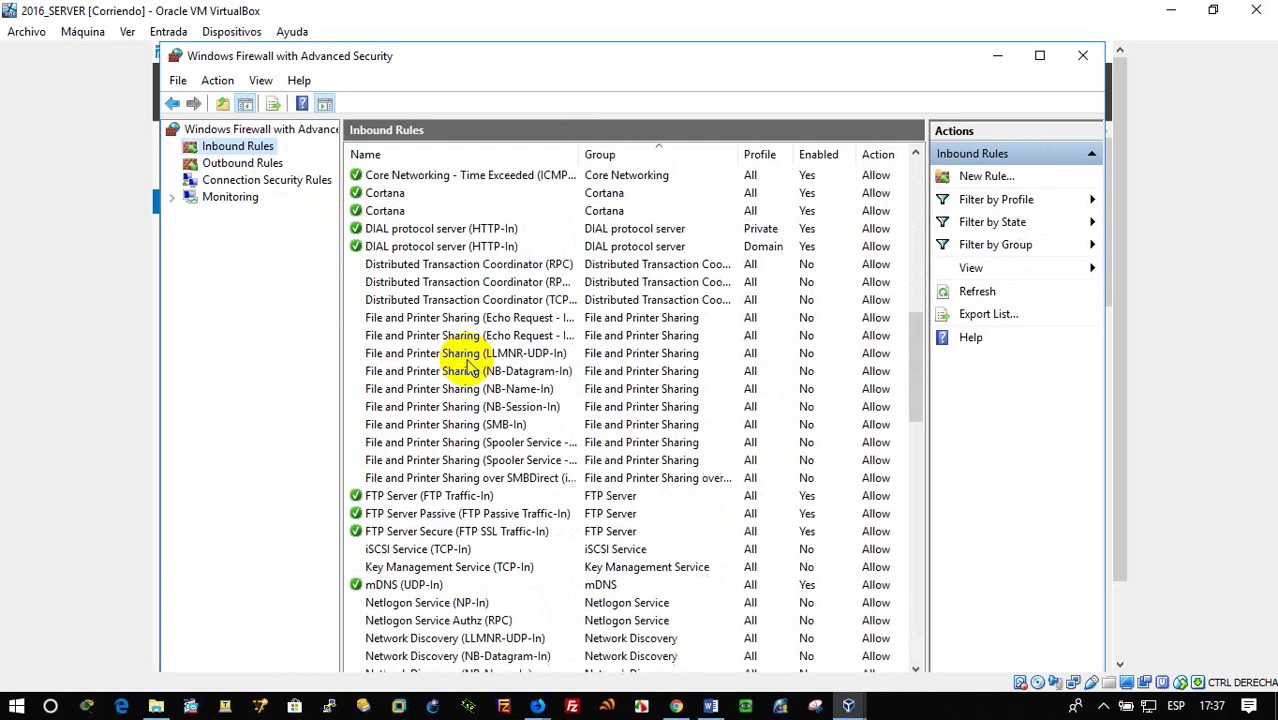
scroll(467, 366, down, 5)
scroll(467, 366, up, 4)
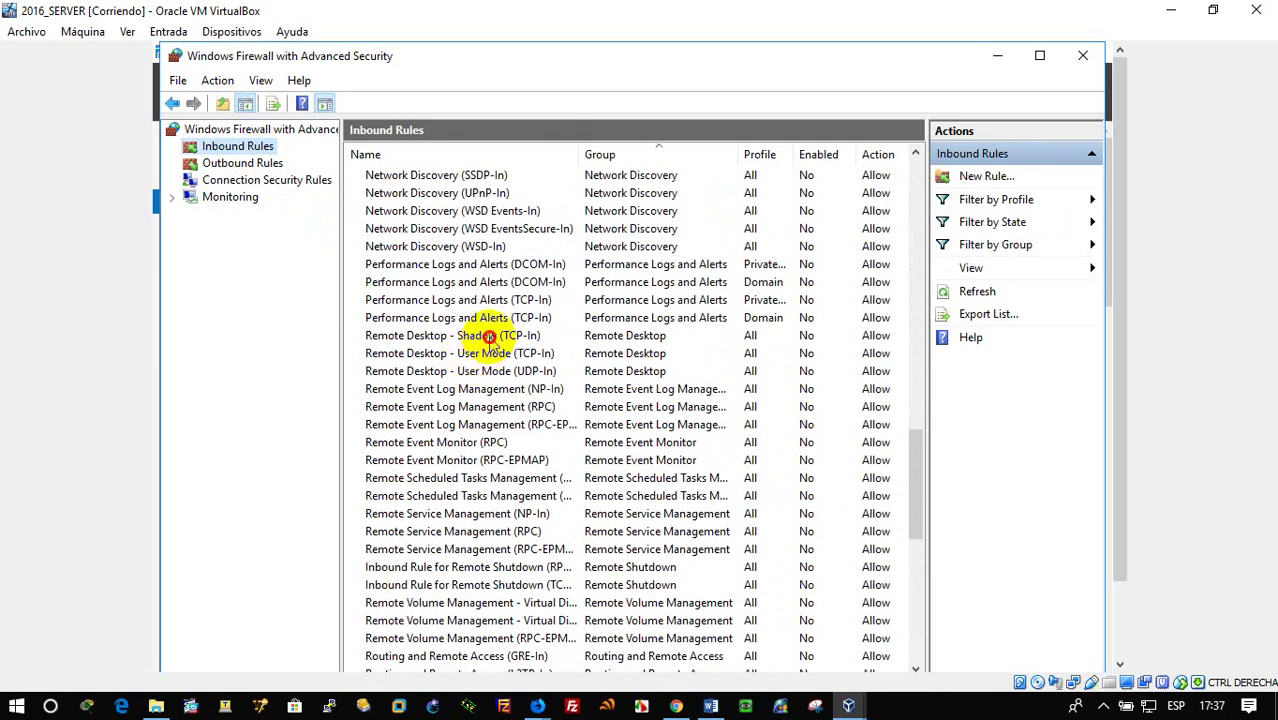
click(489, 337)
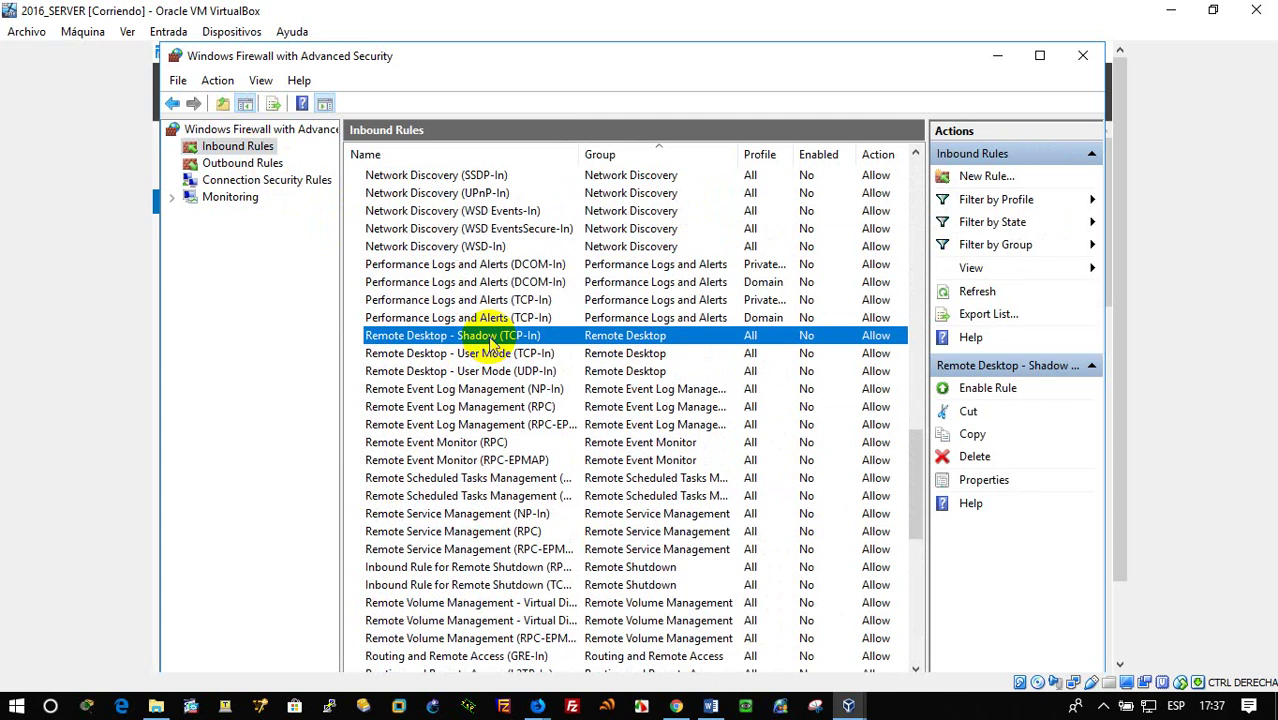
scroll(490, 340, down, 10)
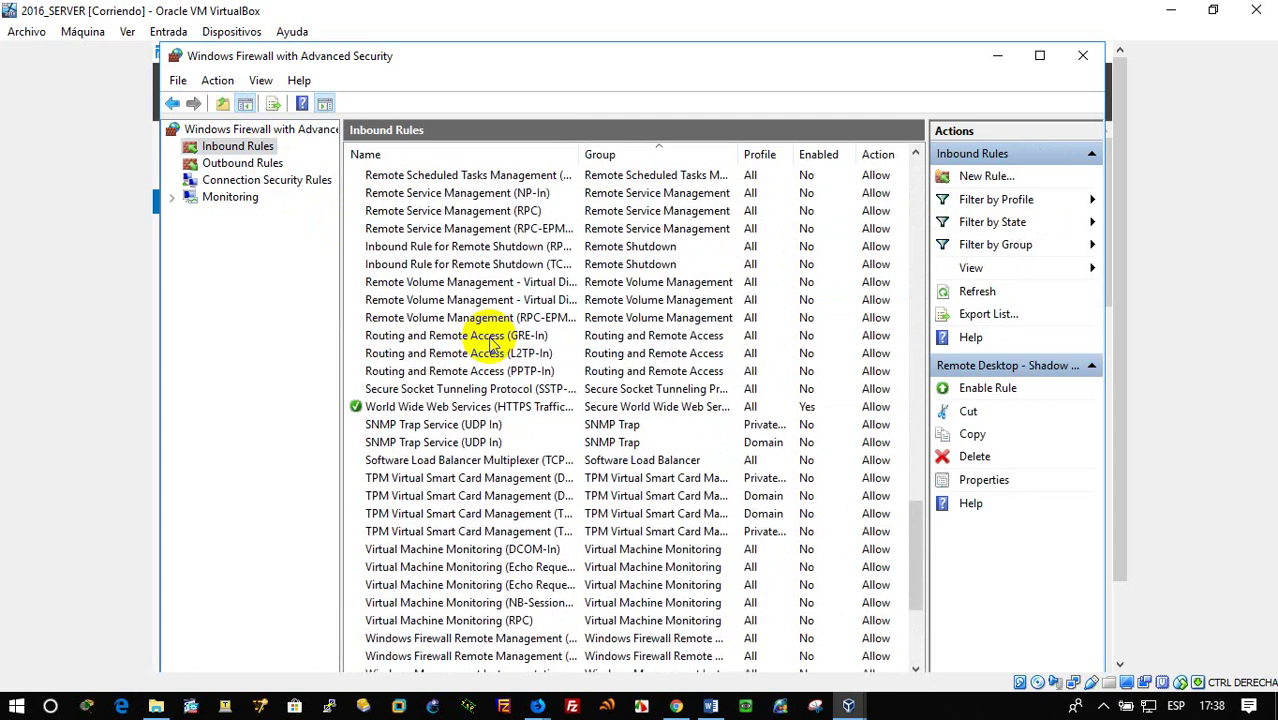
scroll(490, 340, up, 5)
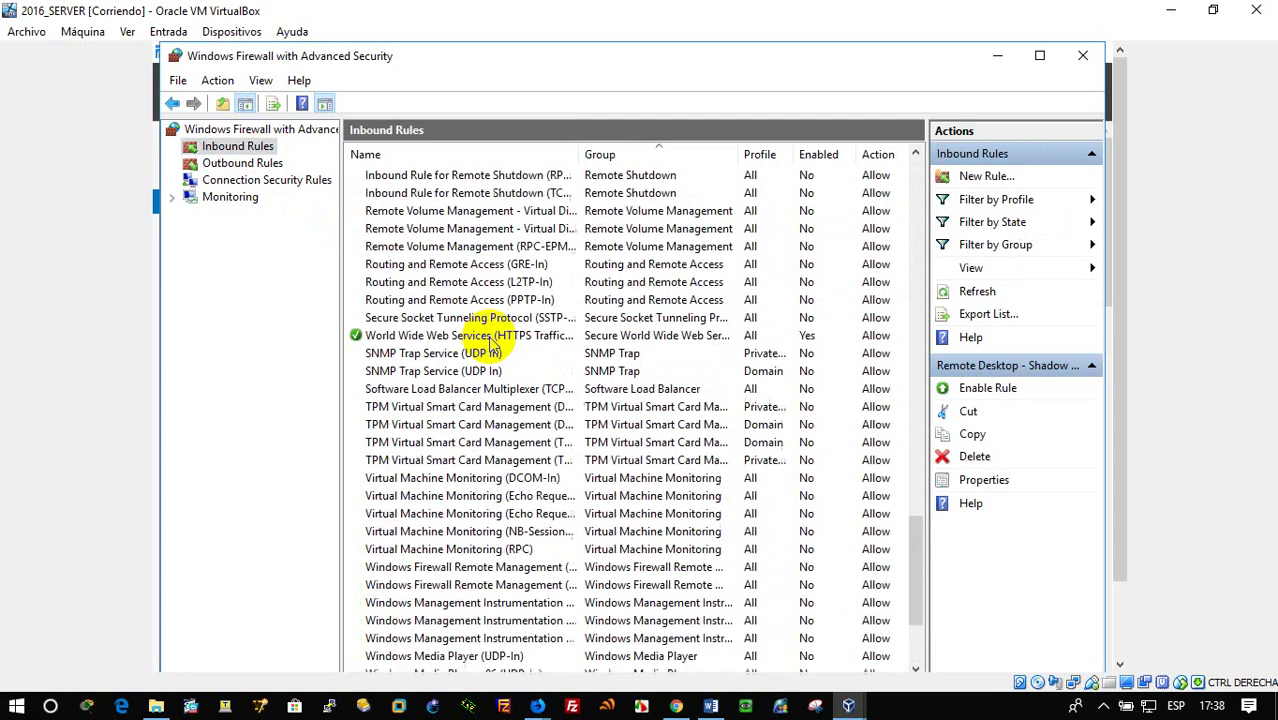
scroll(490, 340, up, 10)
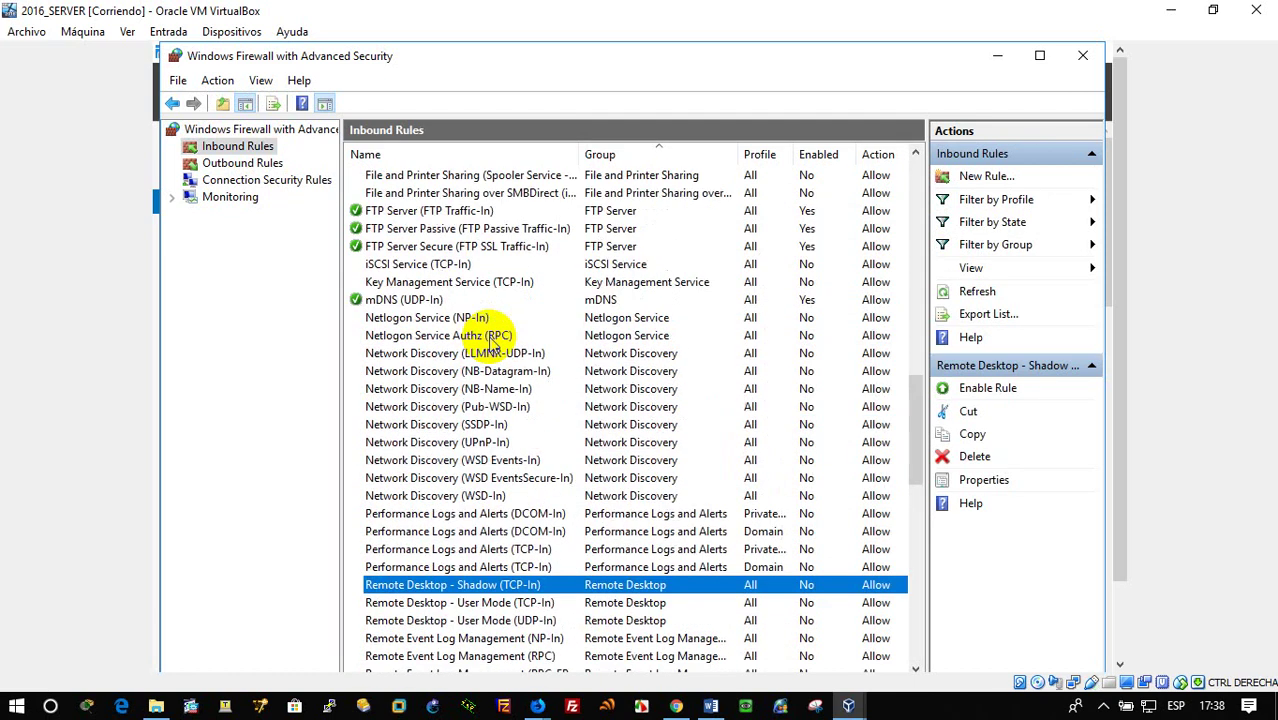
scroll(490, 342, up, 7)
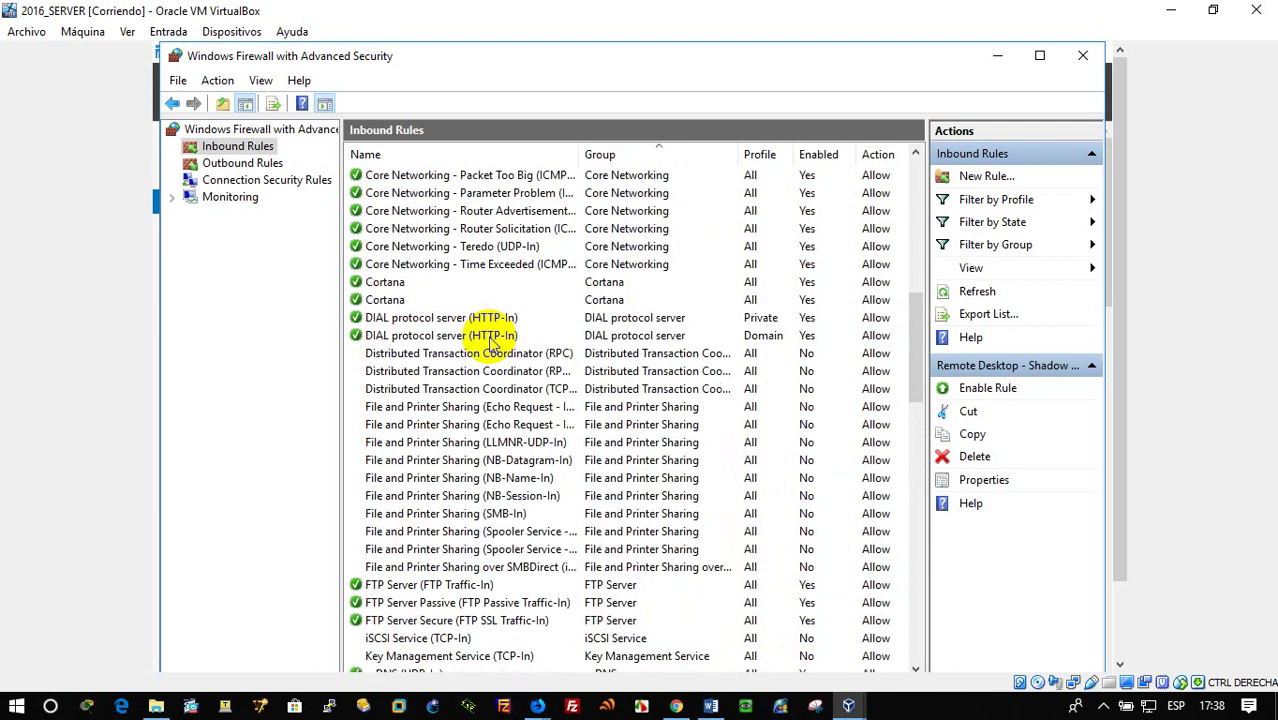
scroll(495, 340, up, 8)
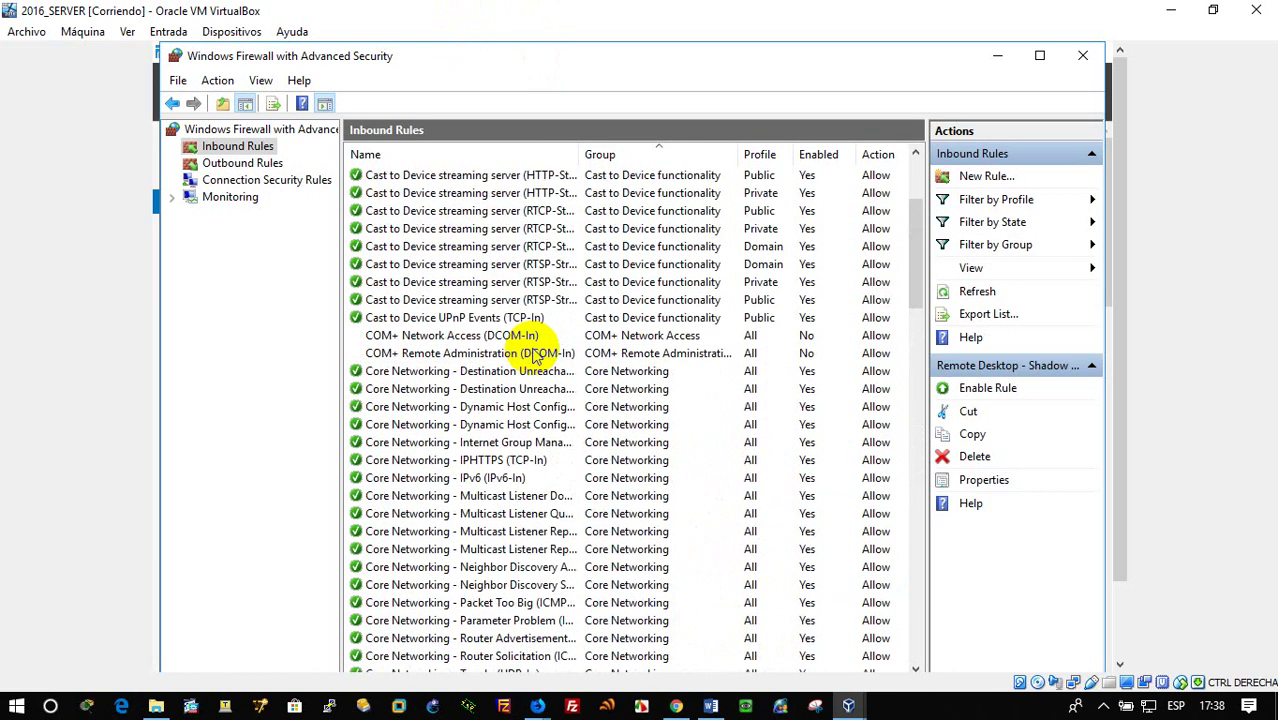
scroll(535, 357, up, 4)
Step: Enable the inbound rule Remote Desktop - User Mode (TCP-In), keeping its action as Allow the connection
scroll(535, 357, down, 12)
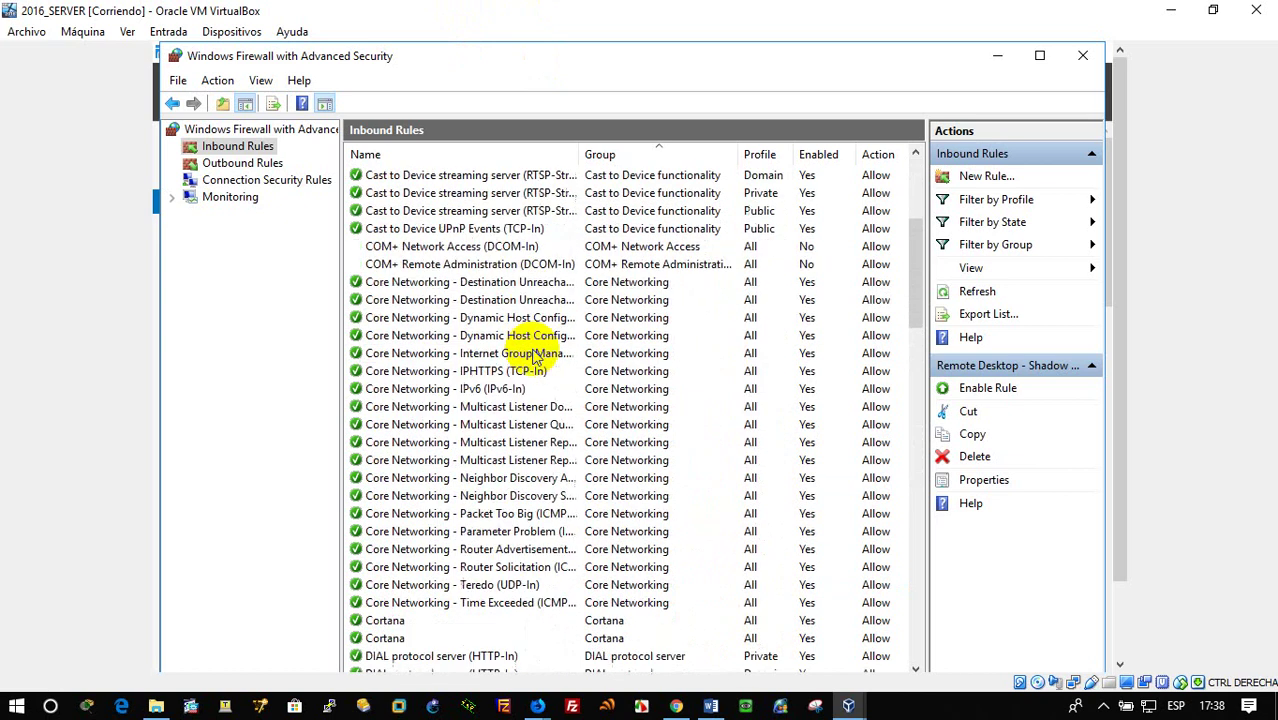
scroll(495, 400, down, 3)
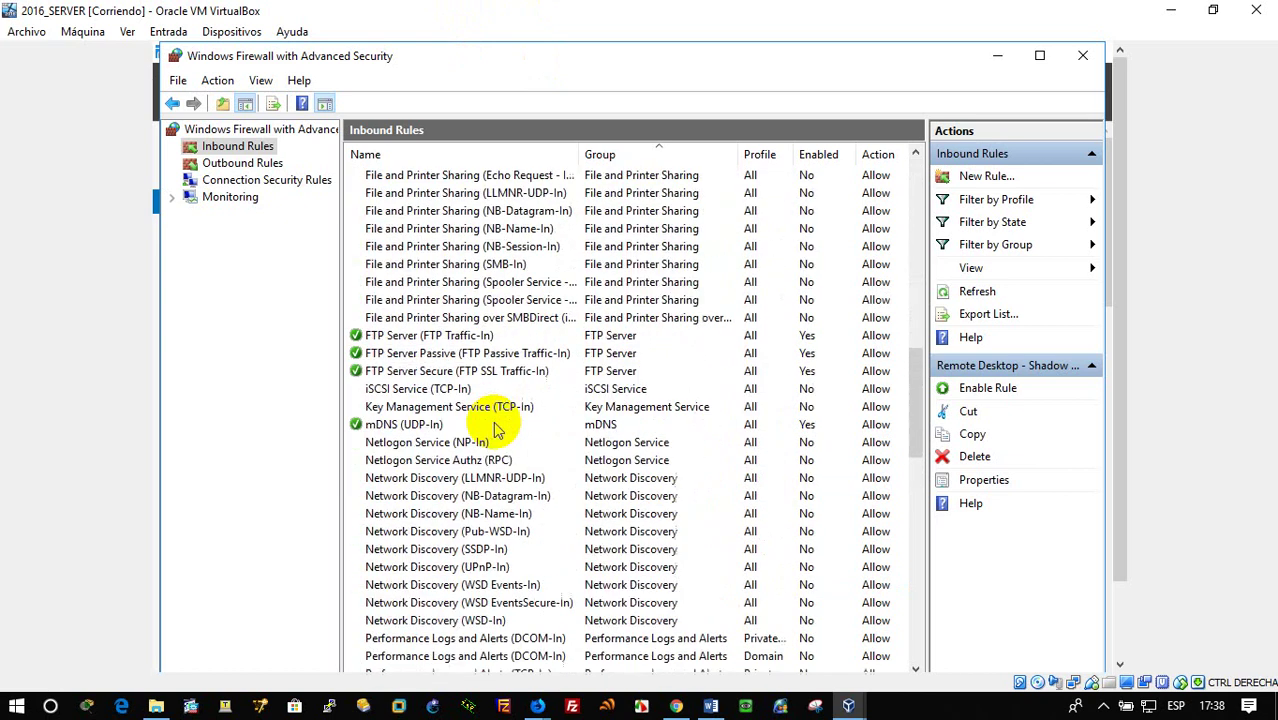
scroll(503, 460, down, 3)
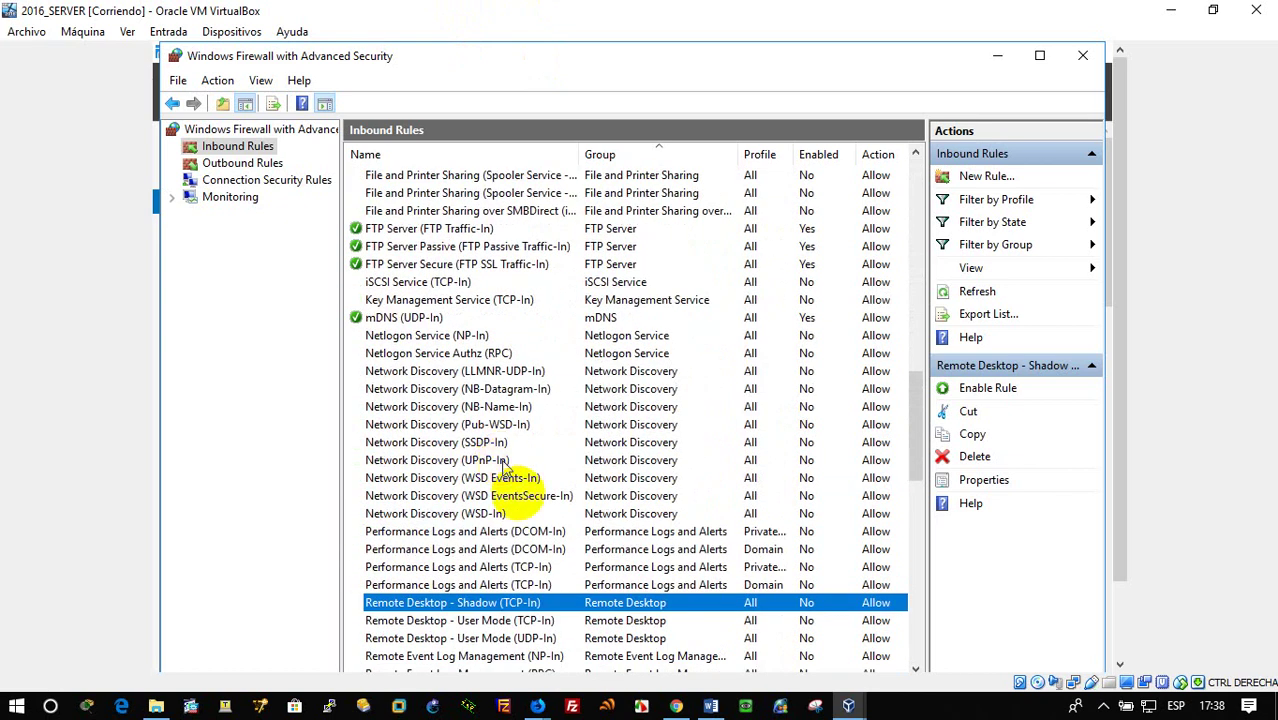
scroll(520, 500, down, 3)
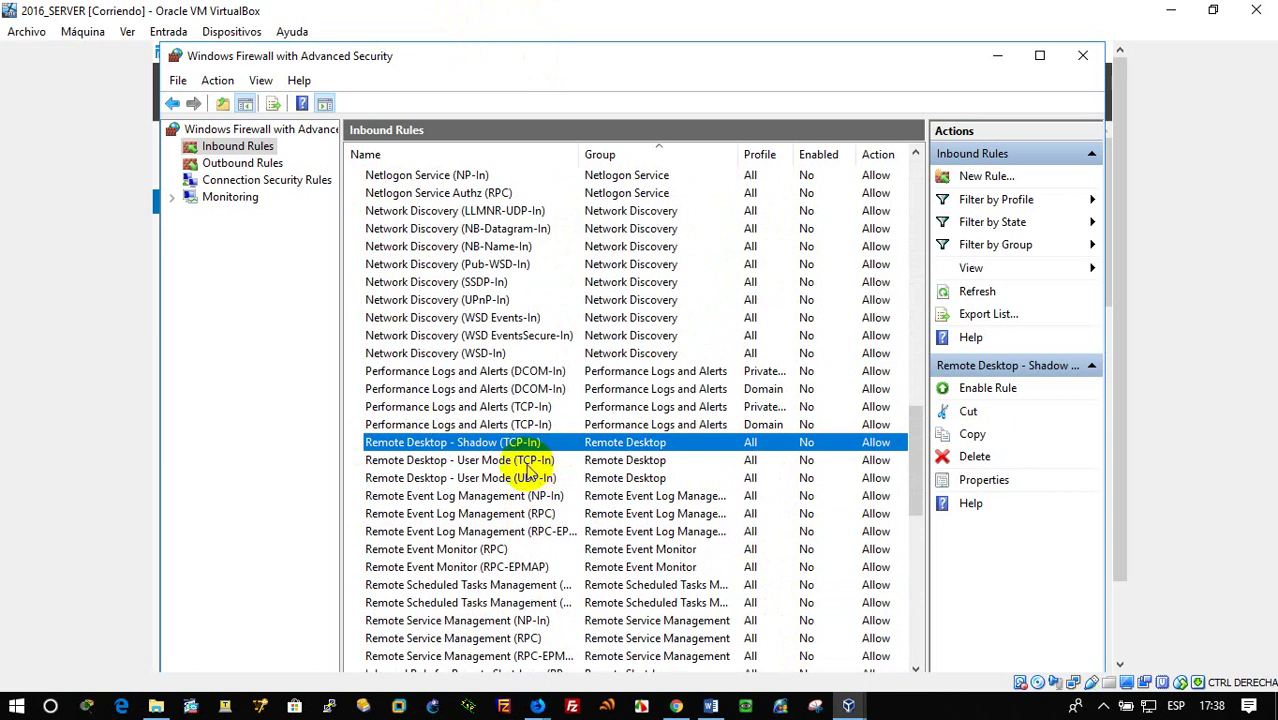
double_click(530, 460)
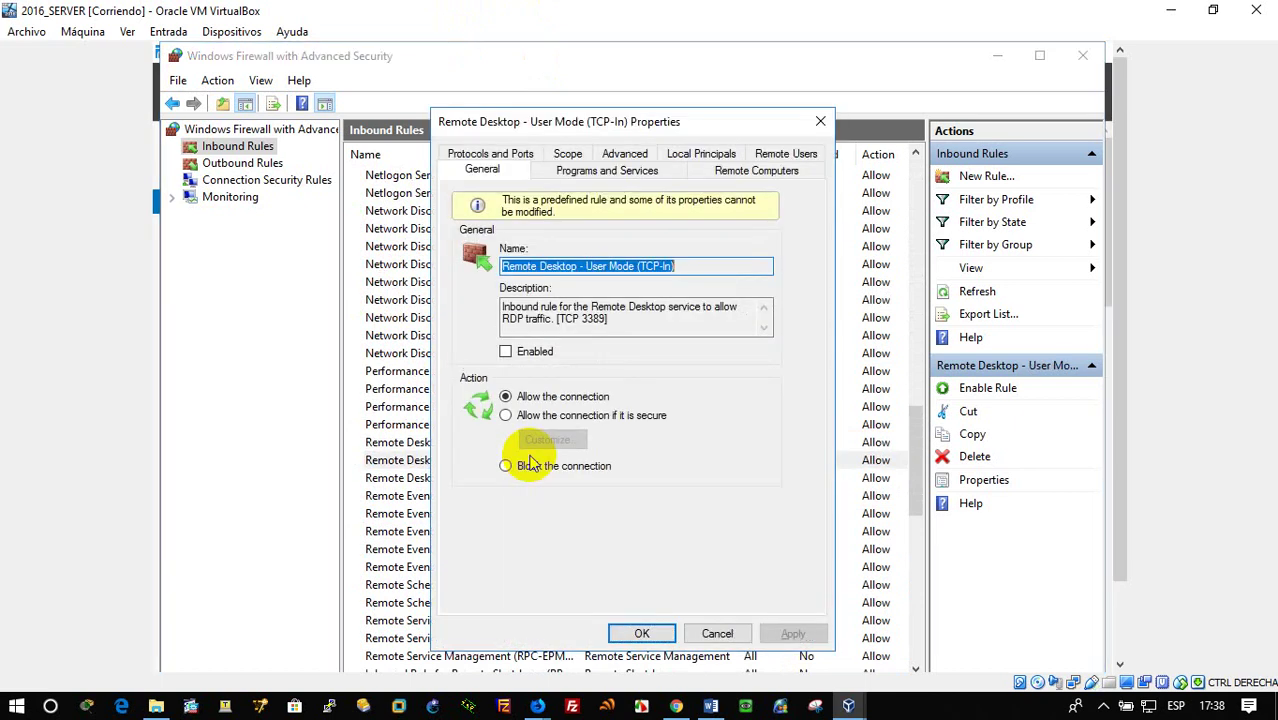
click(507, 351)
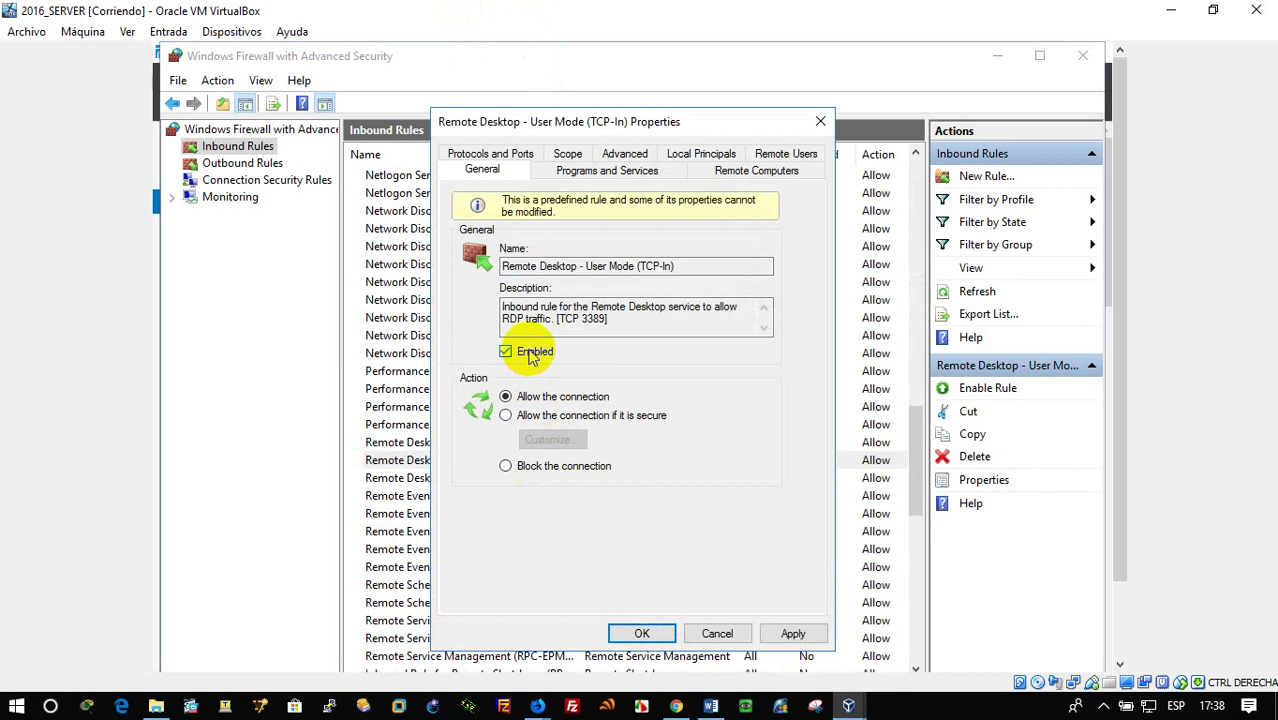
click(642, 633)
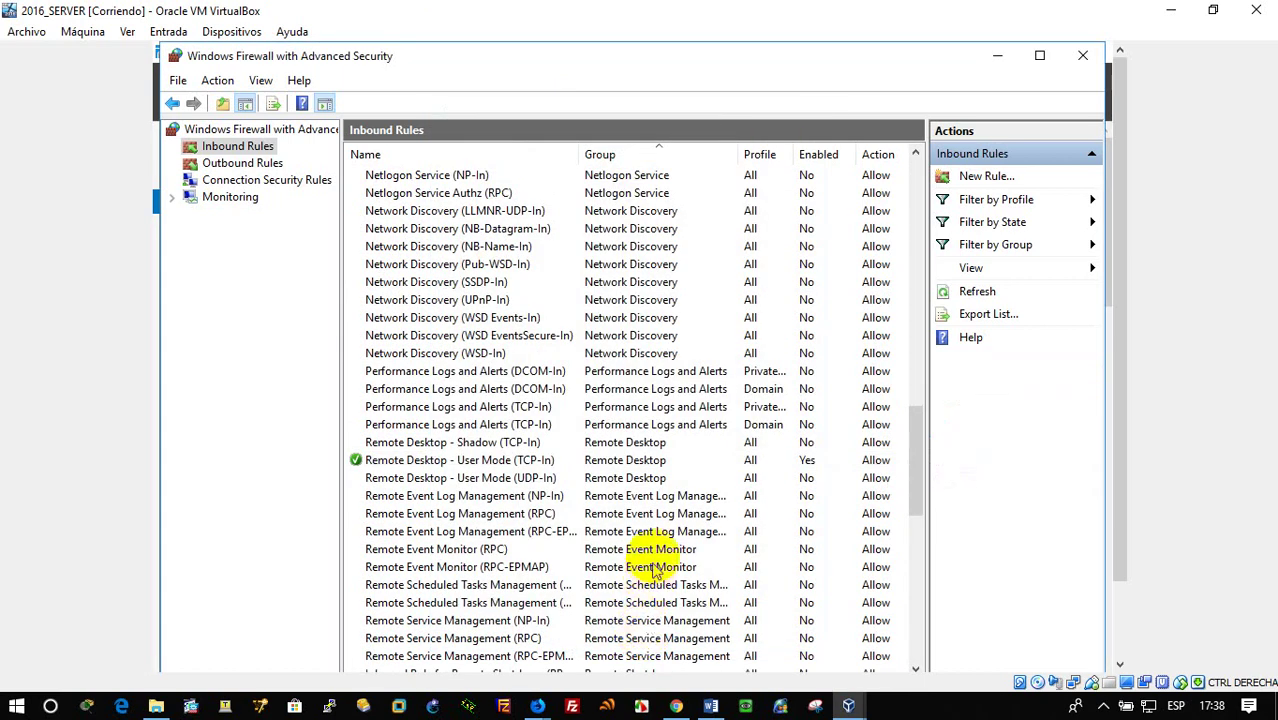
Step: Enable the inbound rule Remote Desktop - User Mode (UDP-In), keeping its action as Allow the connection
double_click(528, 478)
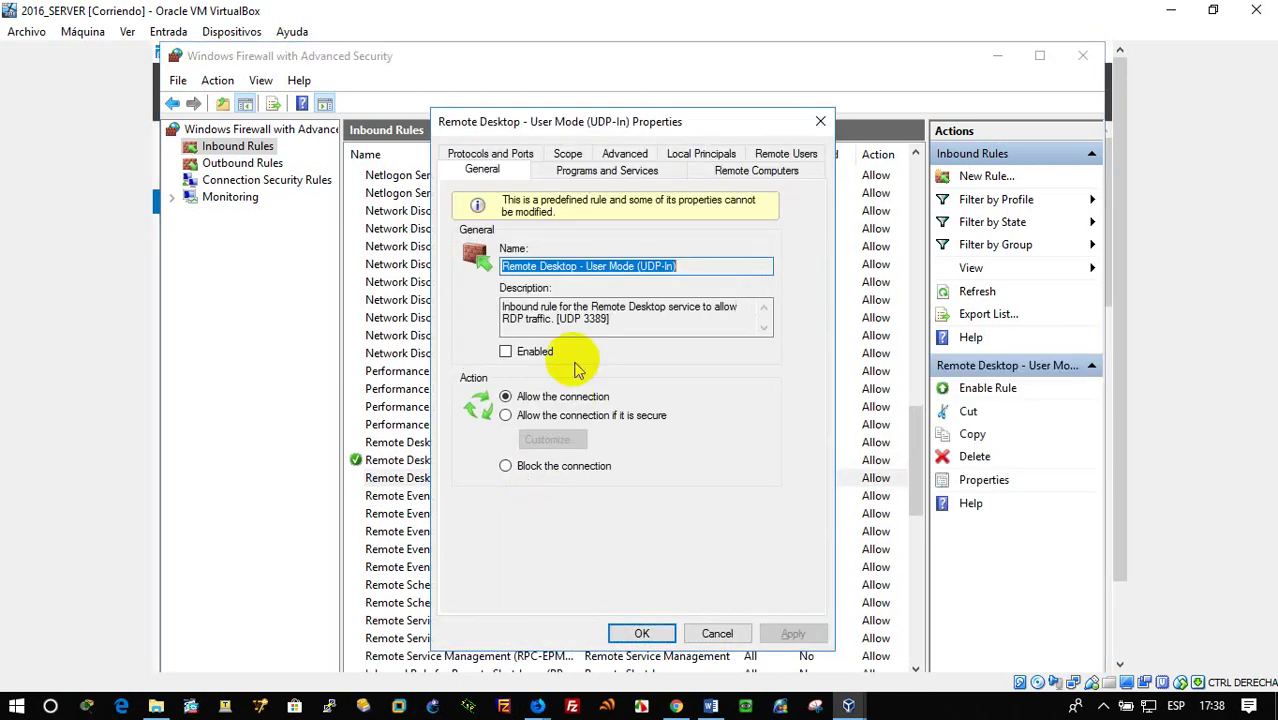
click(544, 358)
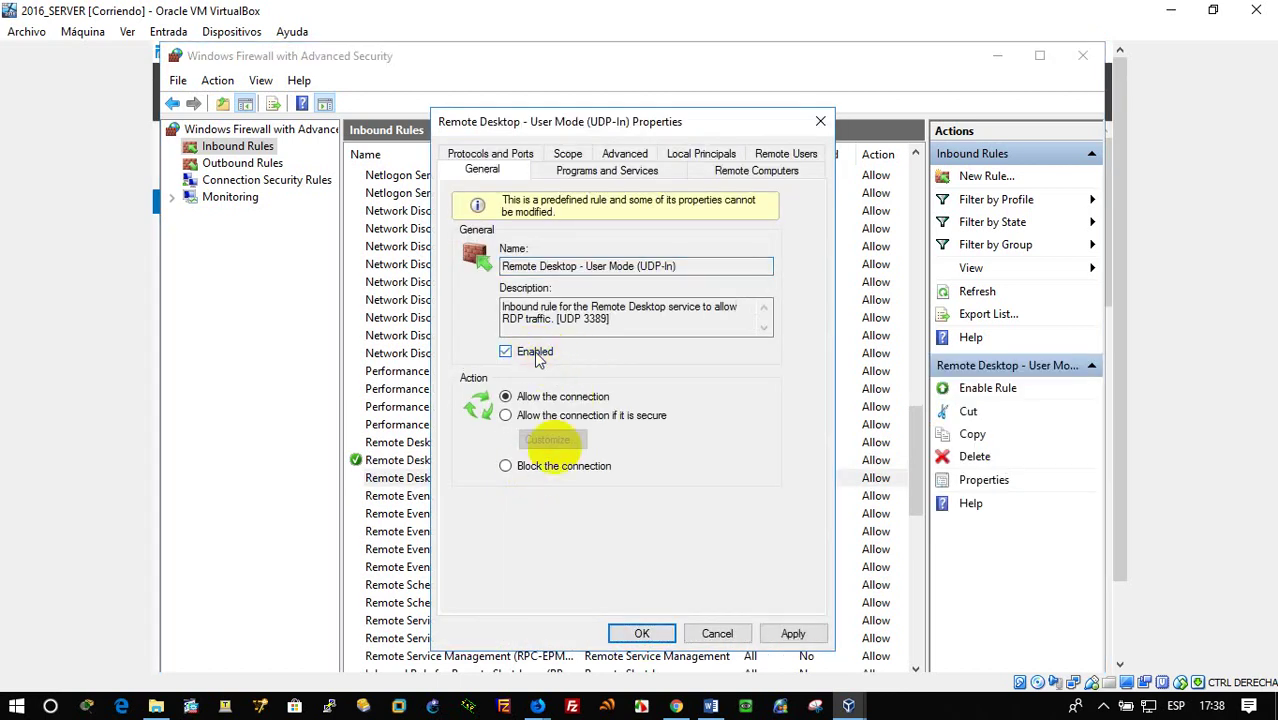
click(624, 630)
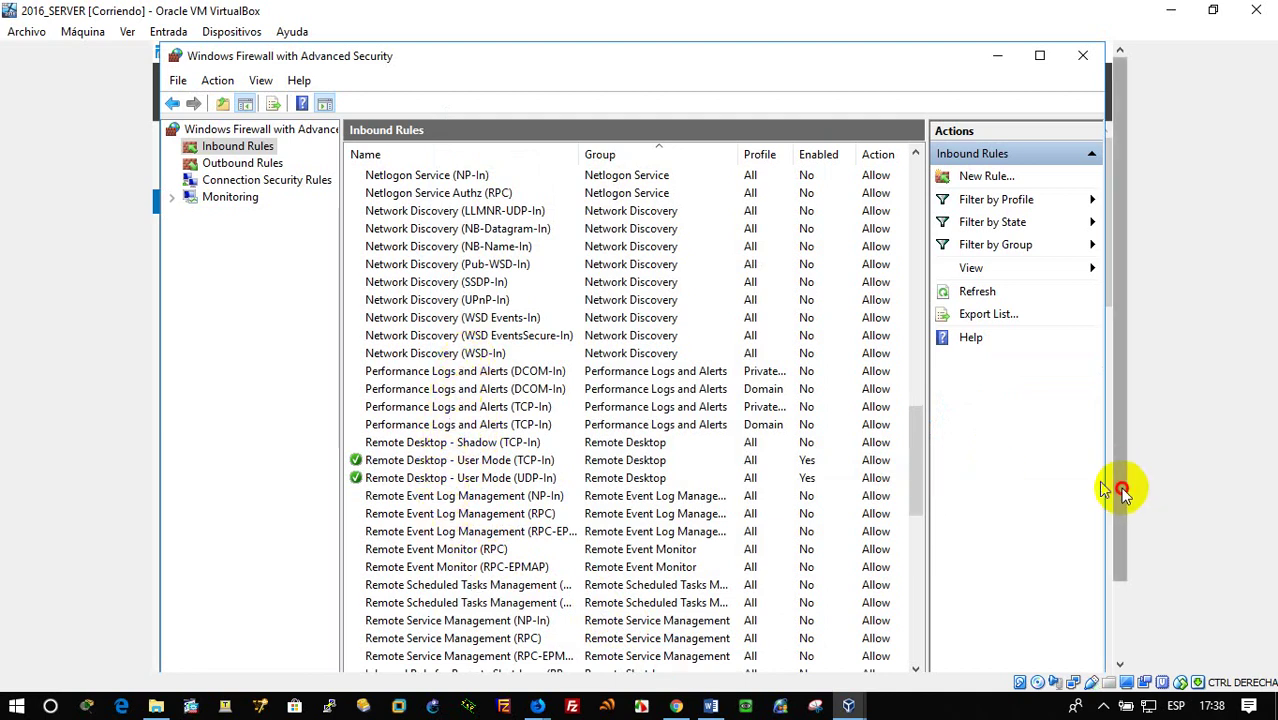
Step: Return to the Remote Desktop exception notice, accept it and cancel System Properties
drag(1118, 485, 1118, 570)
click(496, 652)
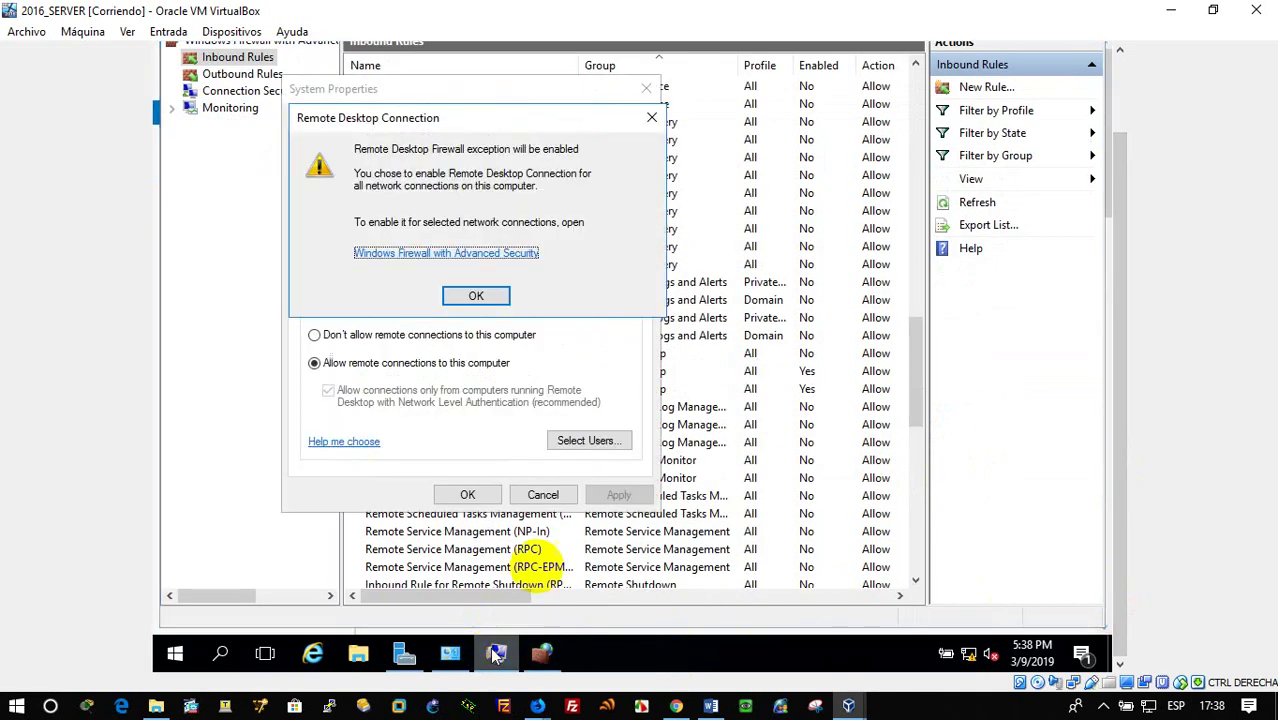
click(477, 297)
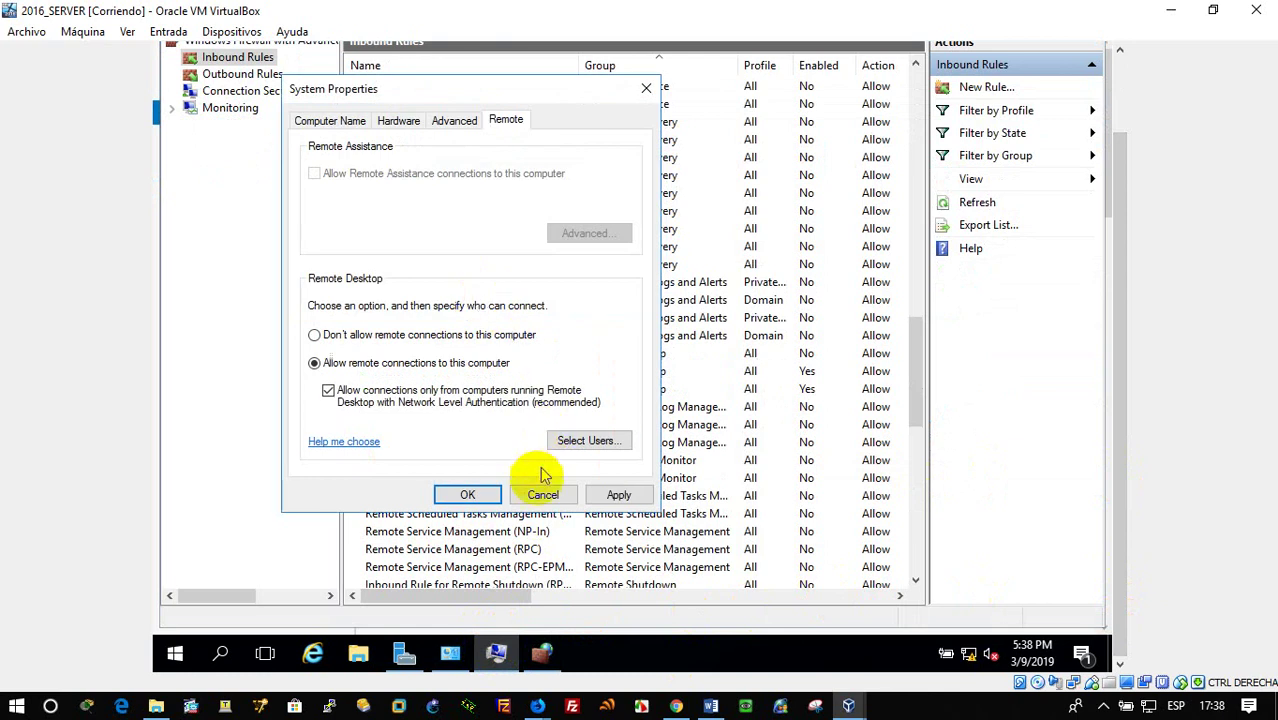
click(540, 495)
Step: Try allowing remote connections in the server's System Properties, accept the firewall exception notice and cancel the dialog
right_click(174, 653)
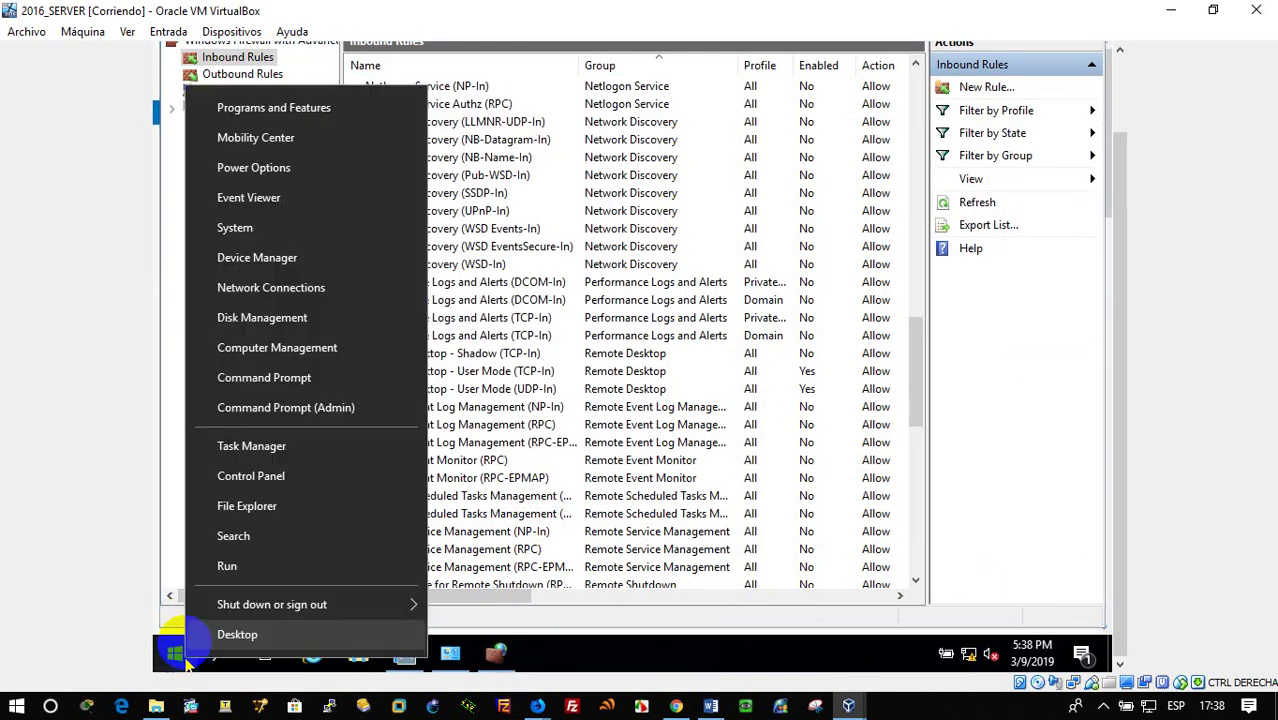
click(284, 228)
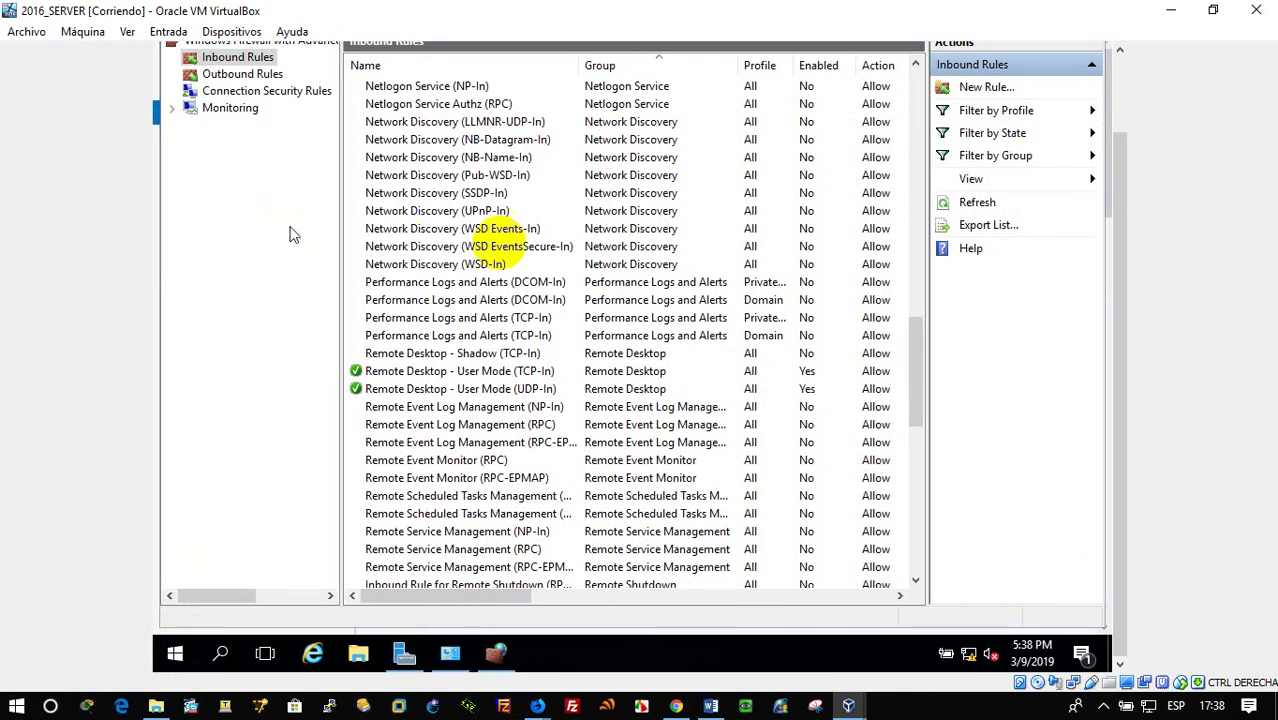
click(955, 375)
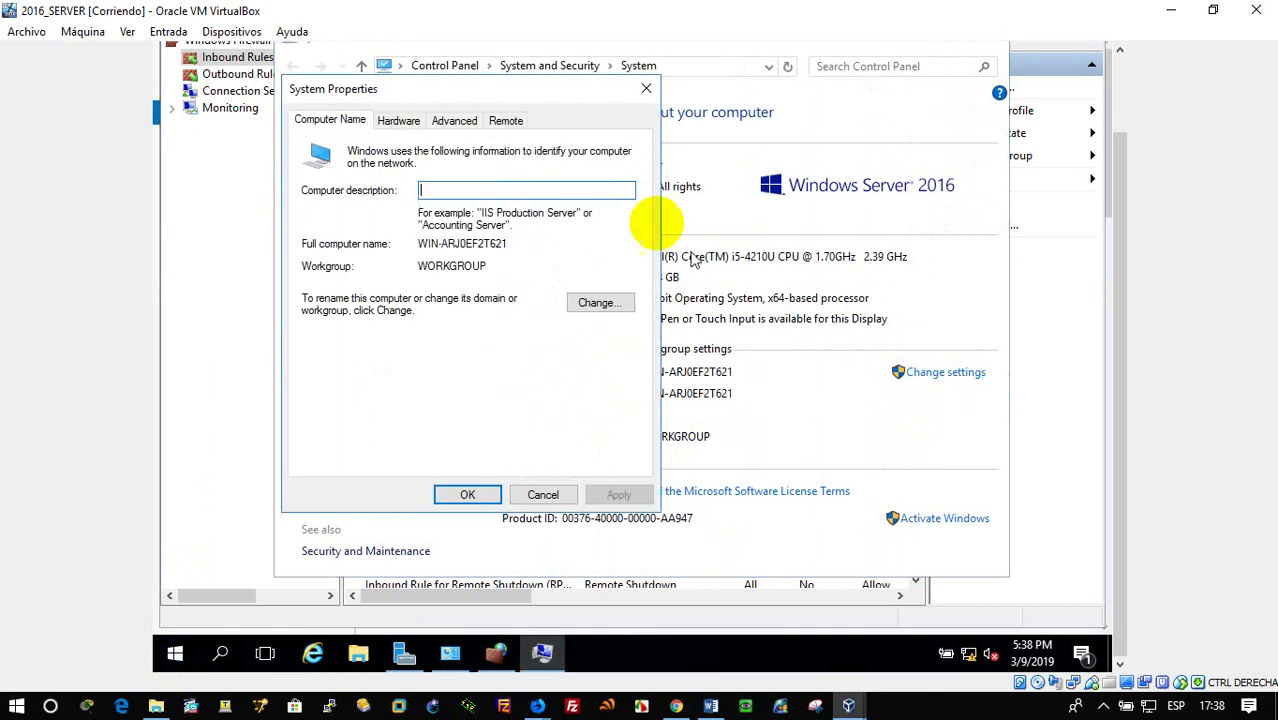
click(504, 124)
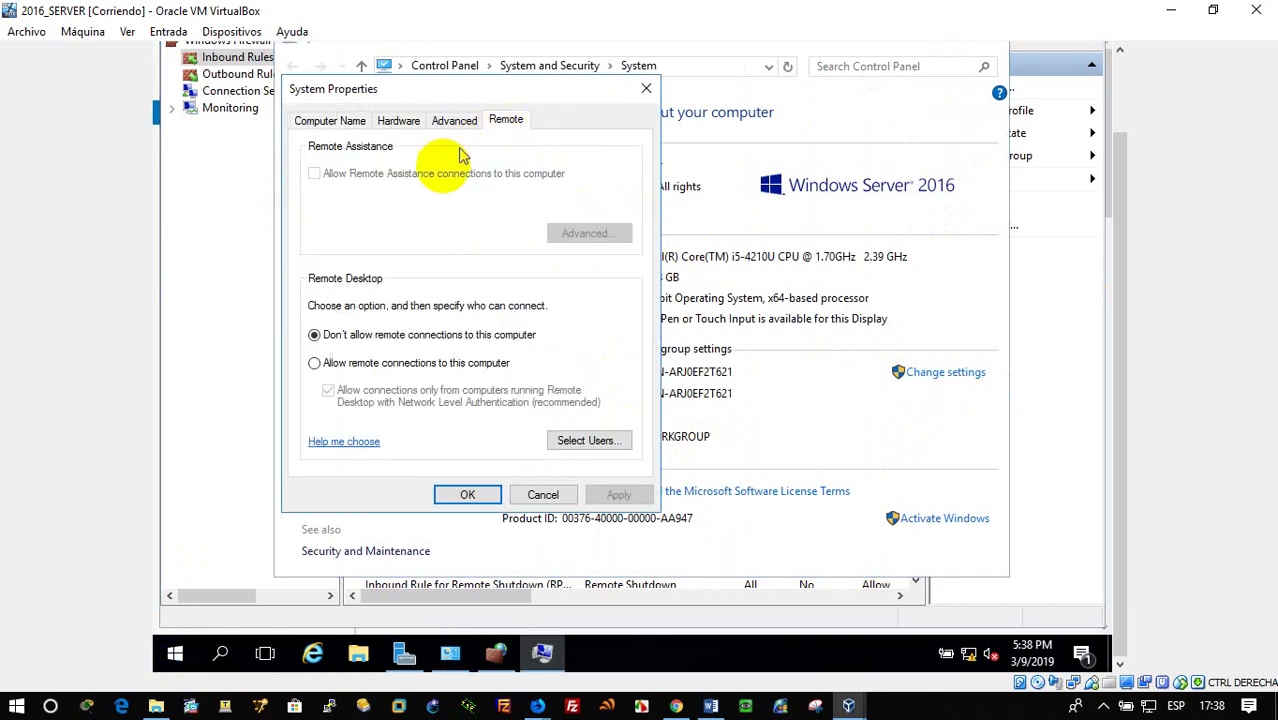
click(396, 370)
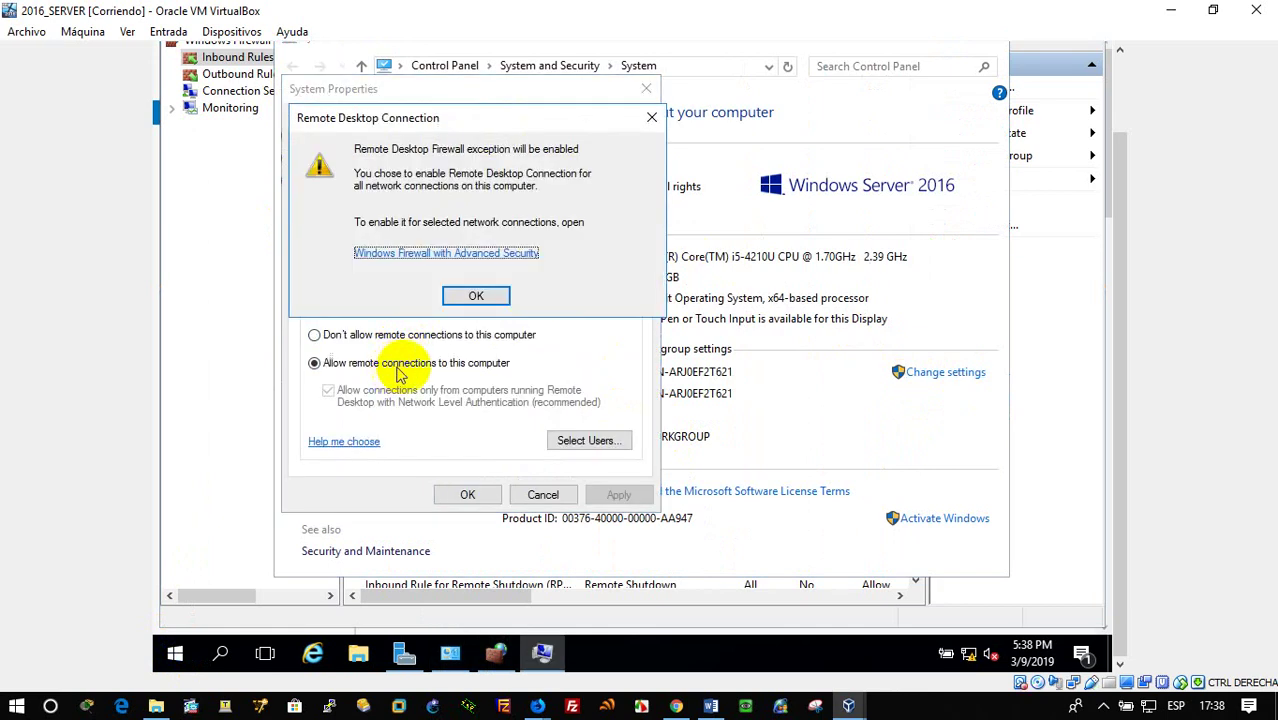
click(478, 298)
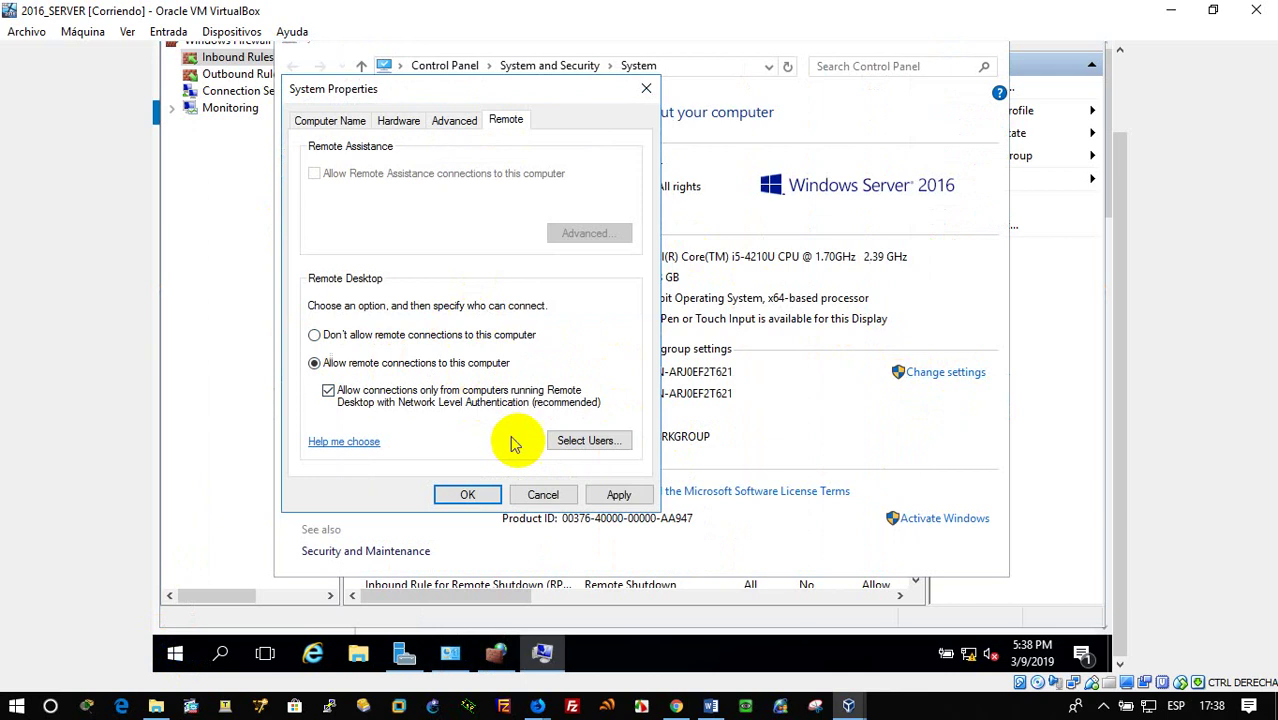
click(542, 500)
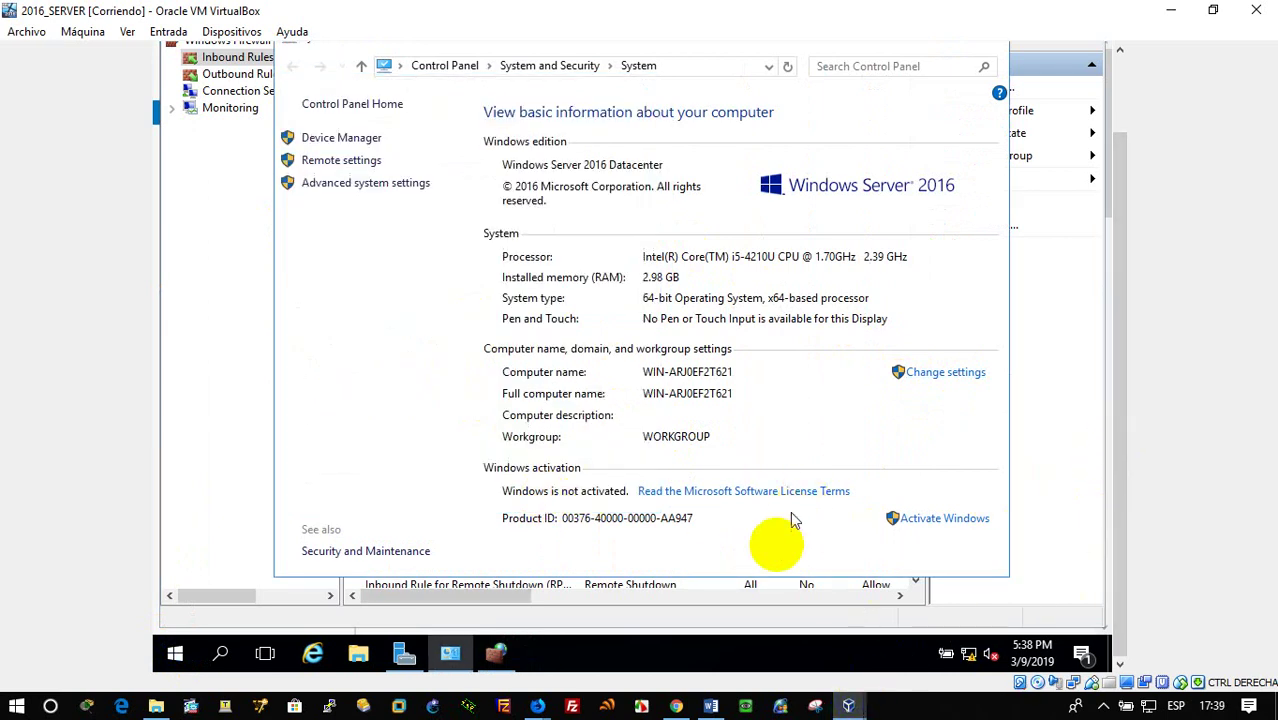
Step: Open the server's remote settings, check the Hardware, Advanced and Remote options in System Properties, and cancel
click(723, 647)
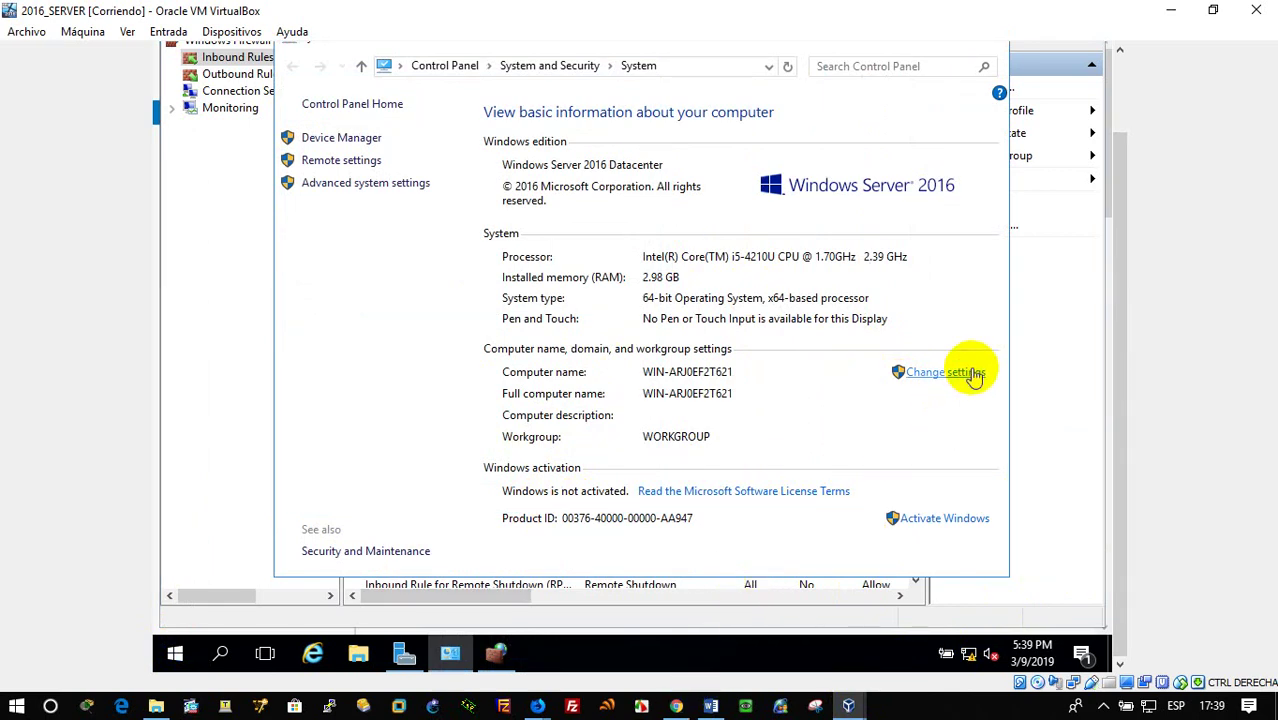
click(350, 162)
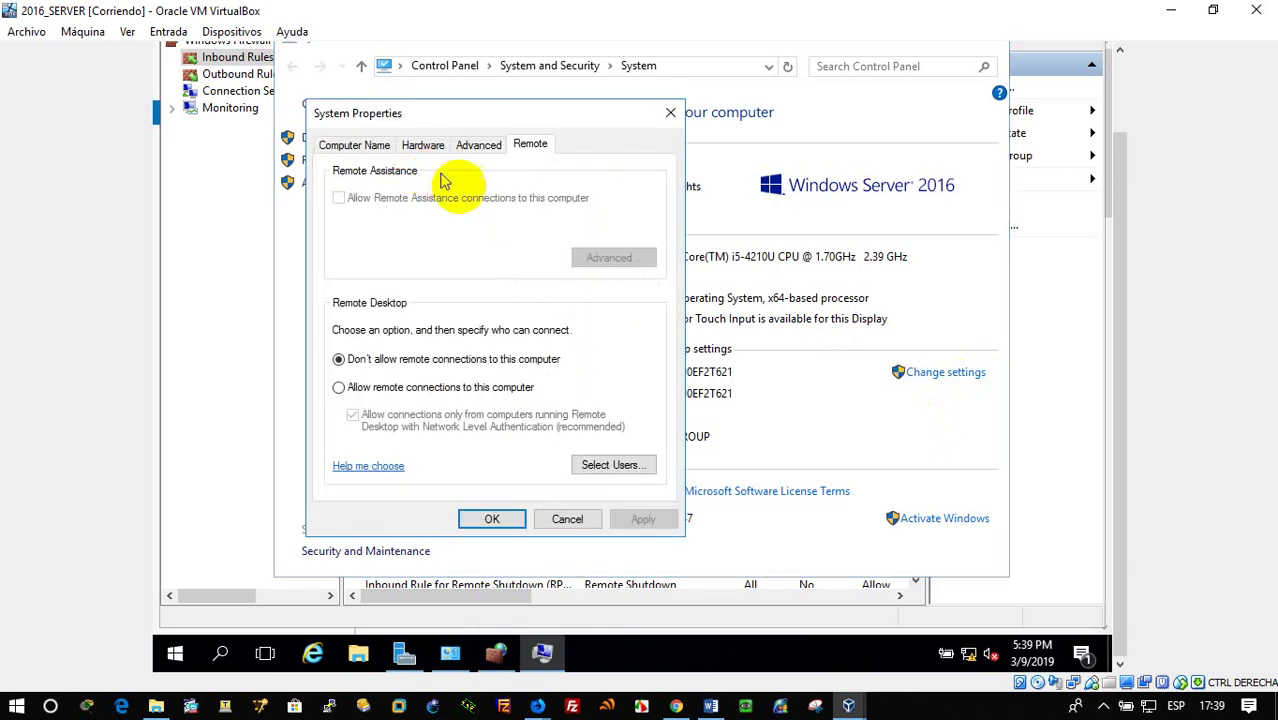
click(357, 152)
click(462, 148)
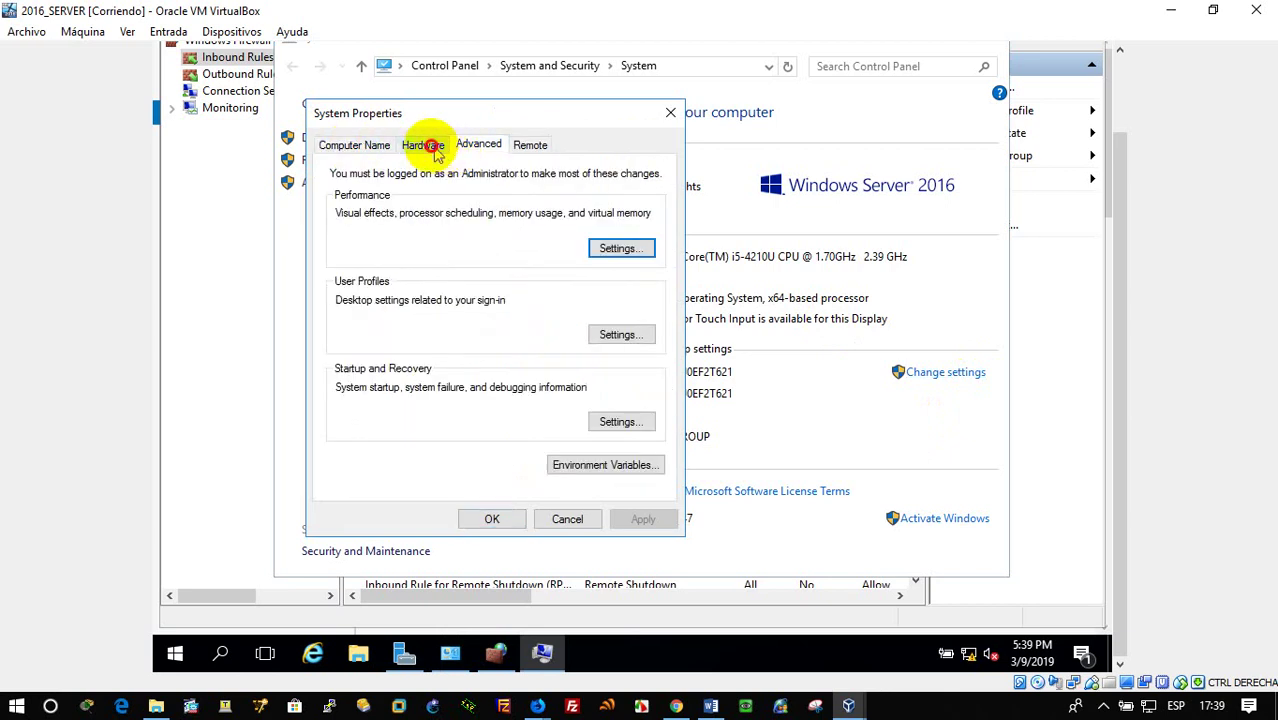
click(425, 146)
click(484, 148)
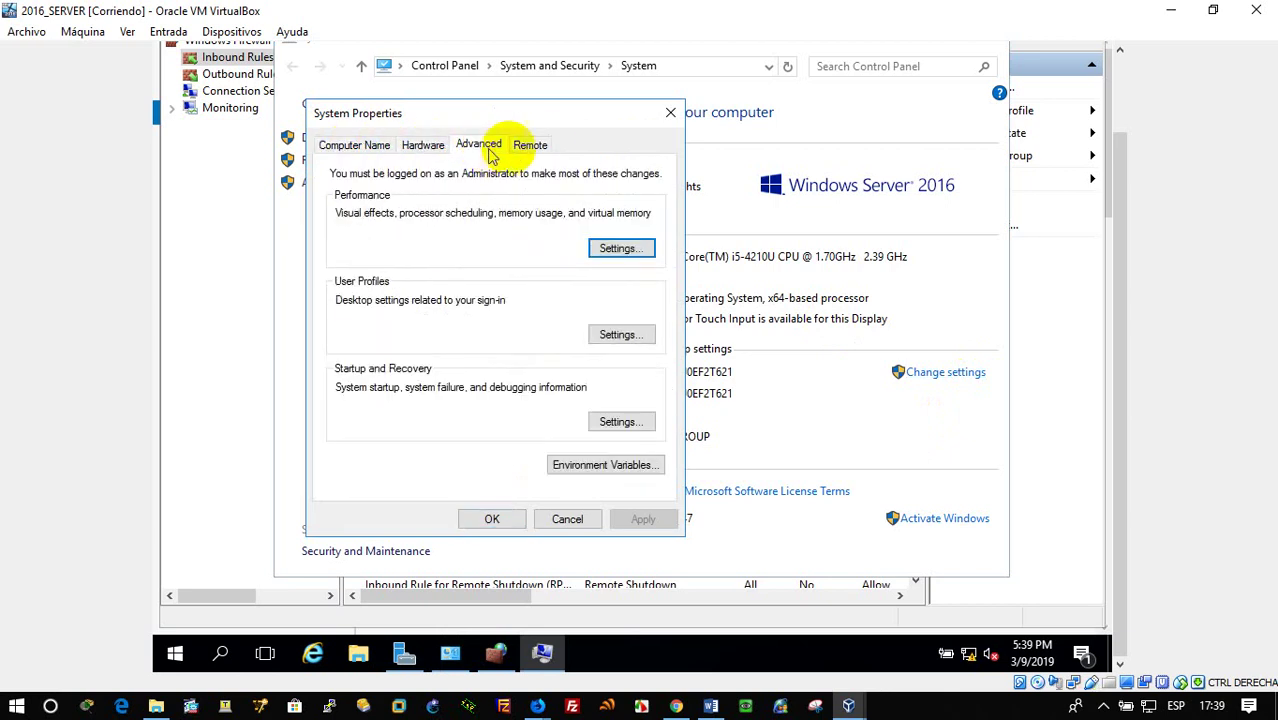
click(544, 147)
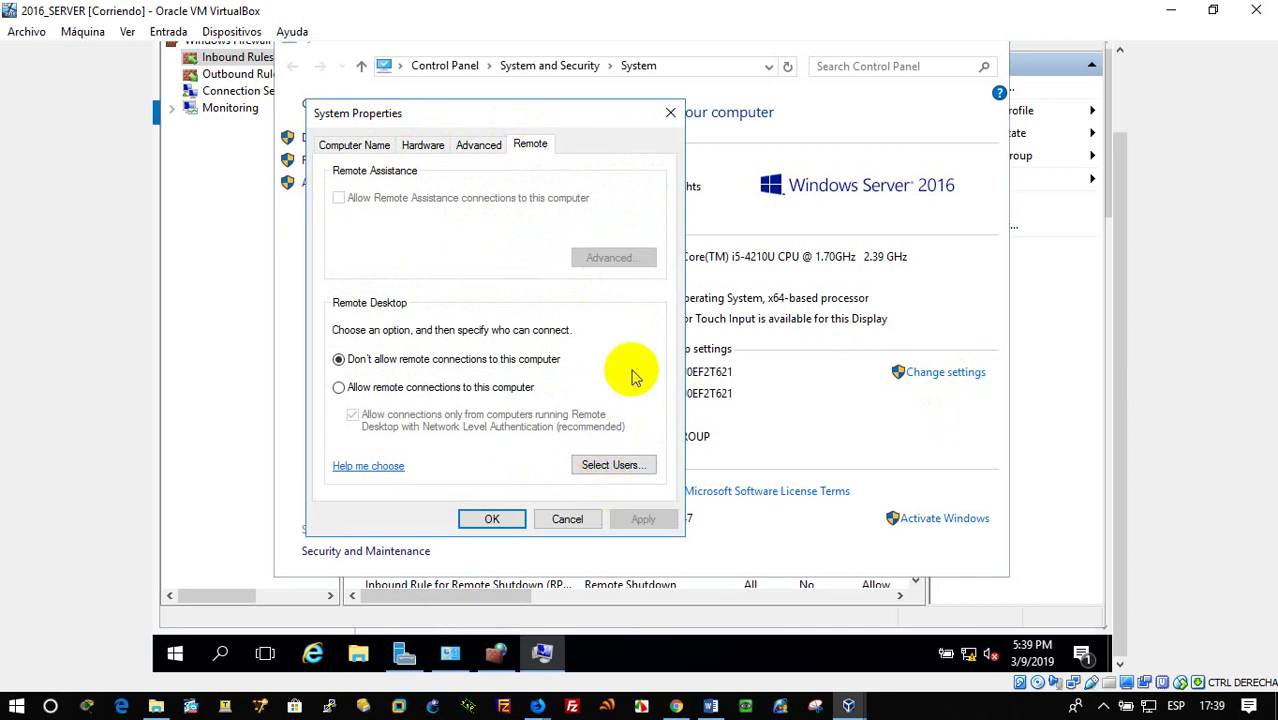
click(567, 519)
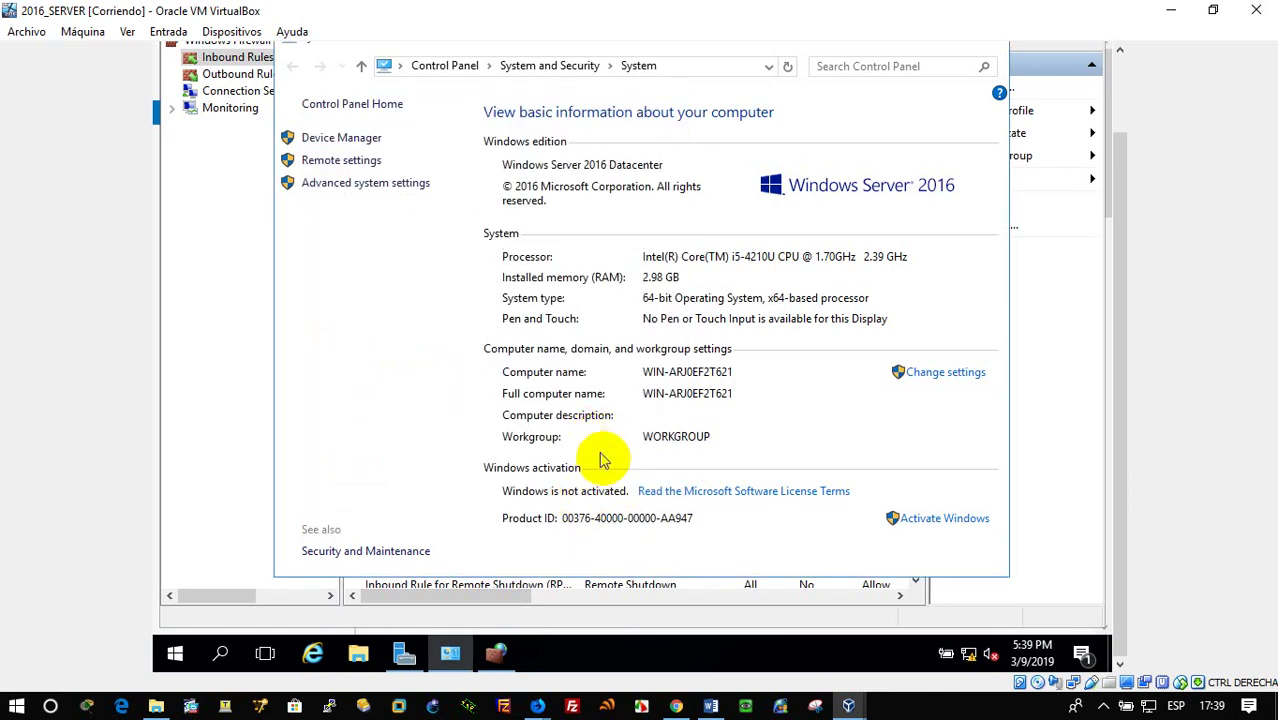
Step: Check the Remote Assistance option in the server's System Properties and cancel the dialog
click(940, 372)
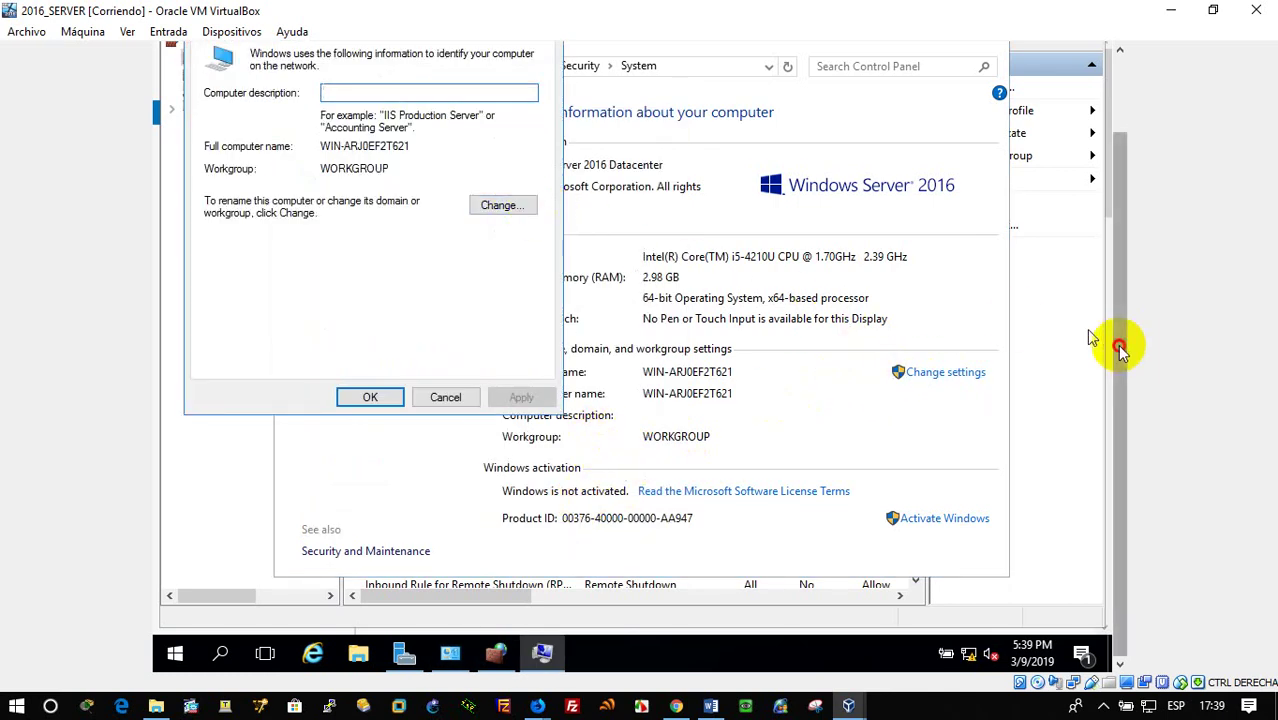
scroll(1118, 337, up, 2)
click(410, 113)
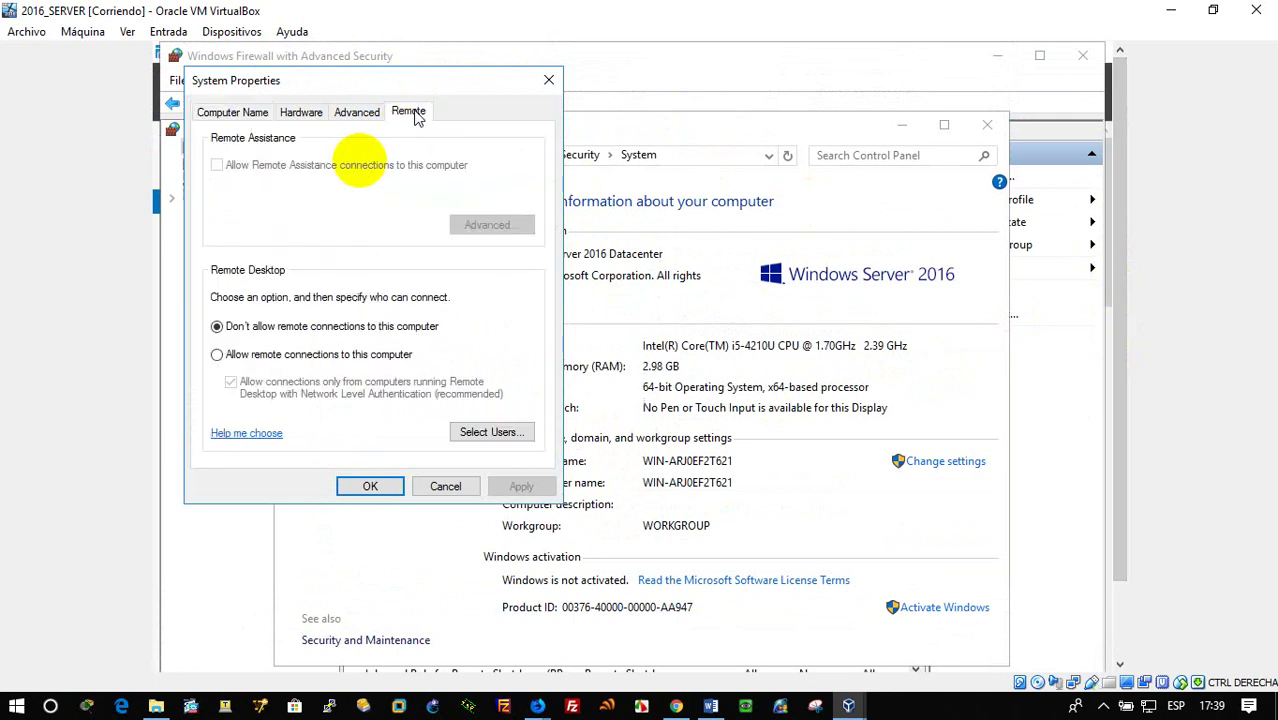
click(276, 172)
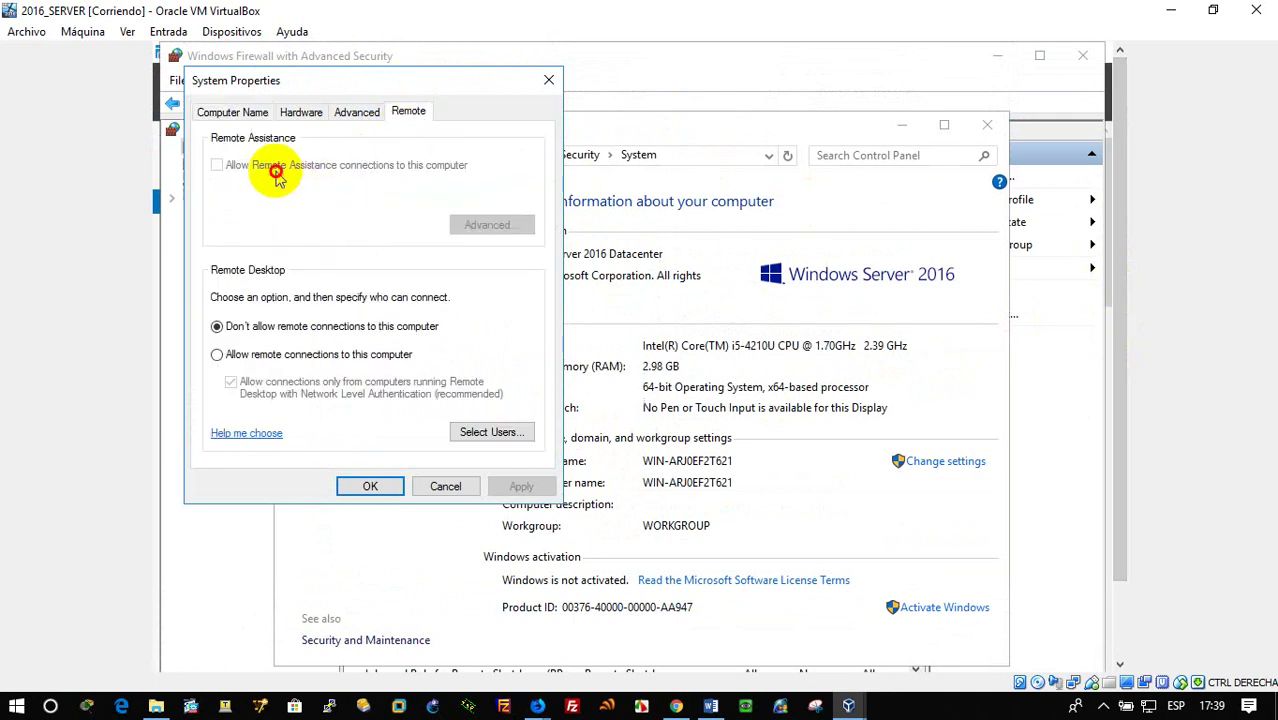
click(446, 486)
scroll(1124, 428, down, 2)
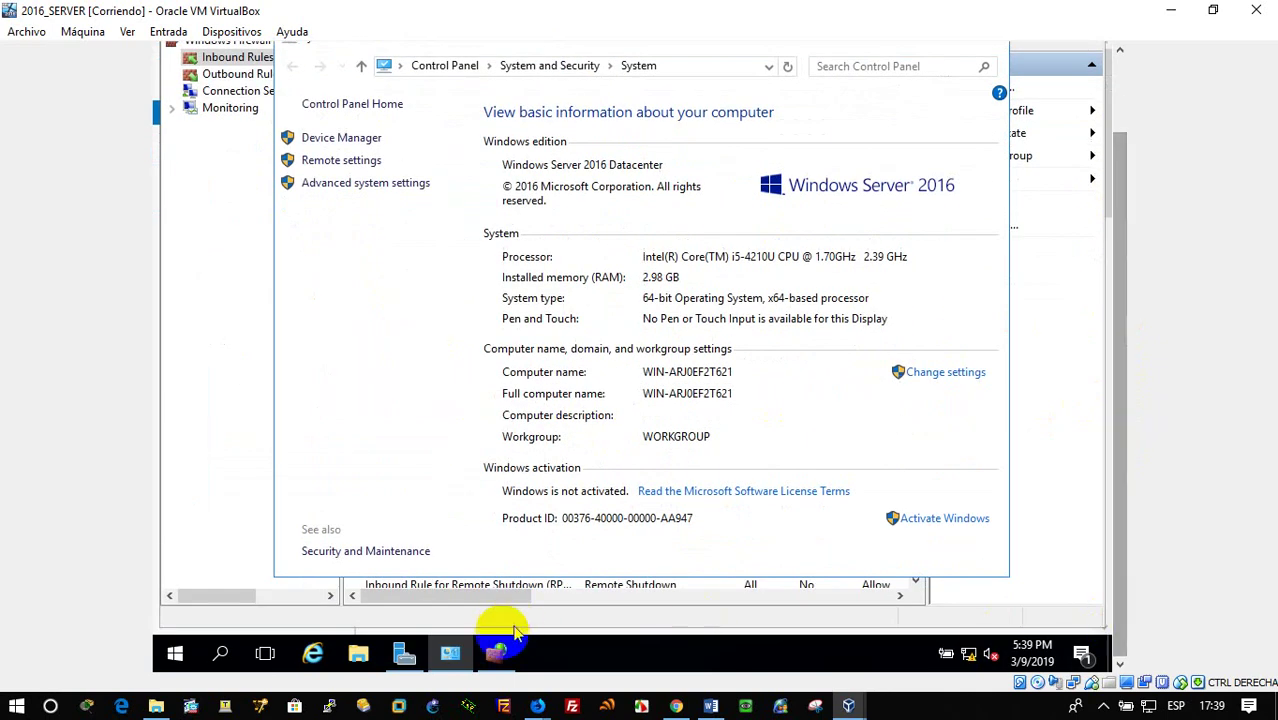
Step: Enable the inbound firewall rule Remote Desktop - Shadow (TCP-In) and look through the remaining inbound rules
click(496, 653)
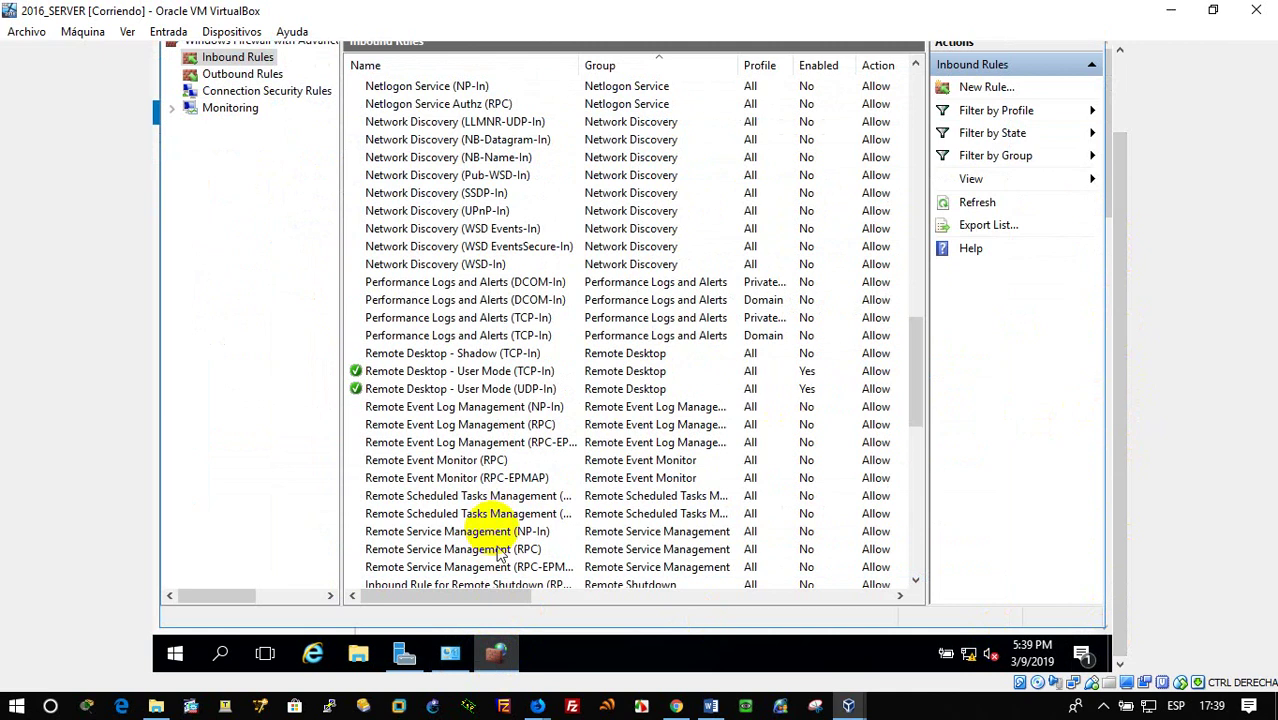
double_click(425, 355)
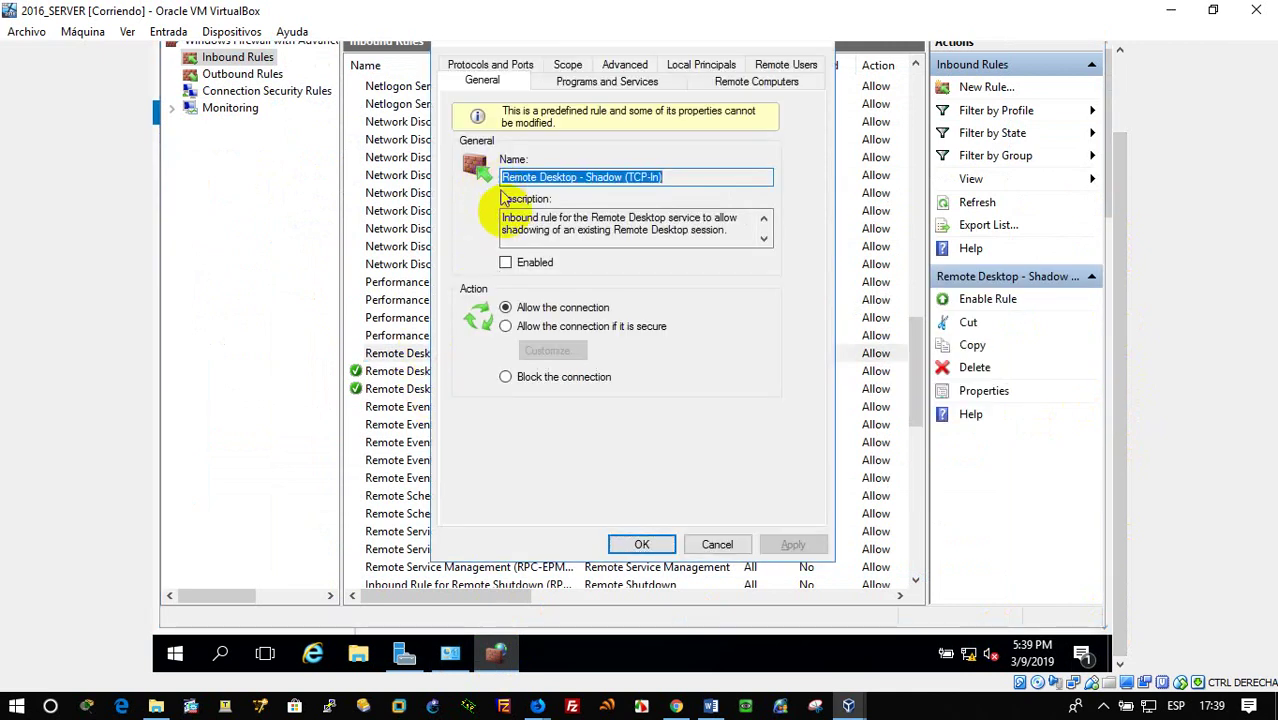
click(505, 262)
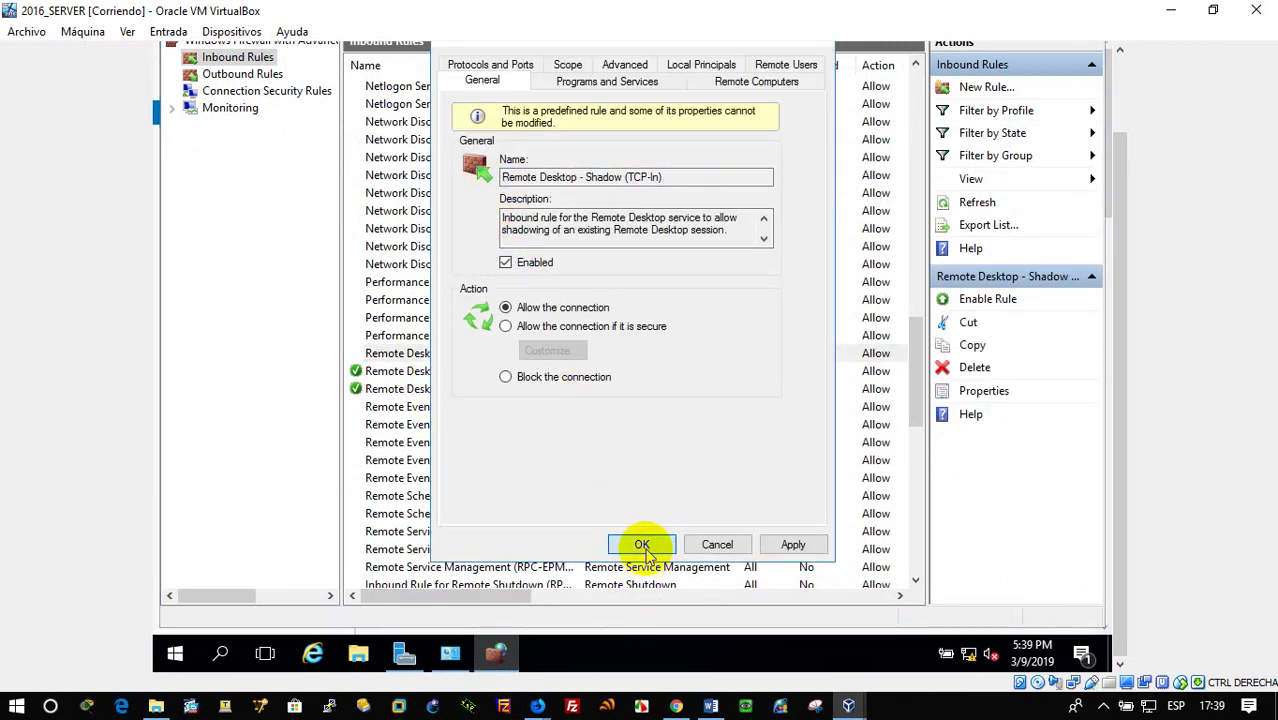
click(642, 546)
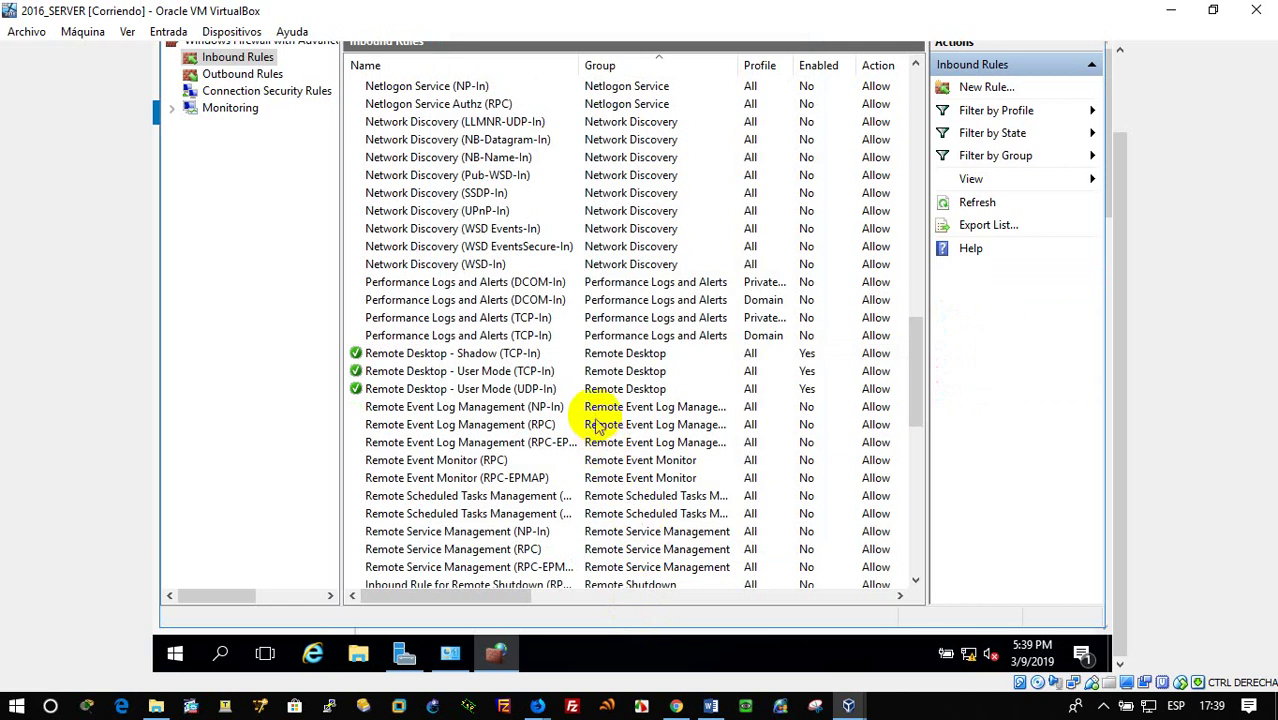
scroll(560, 367, up, 1)
scroll(560, 367, down, 1)
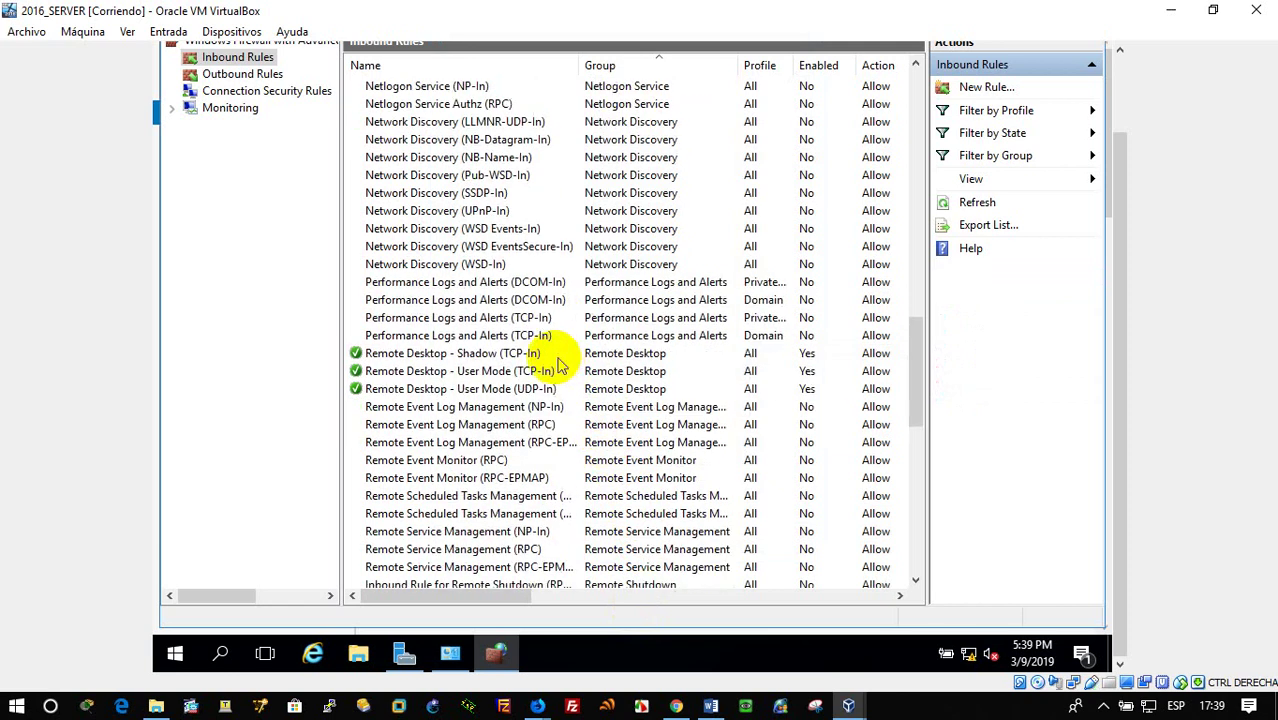
scroll(570, 528, down, 5)
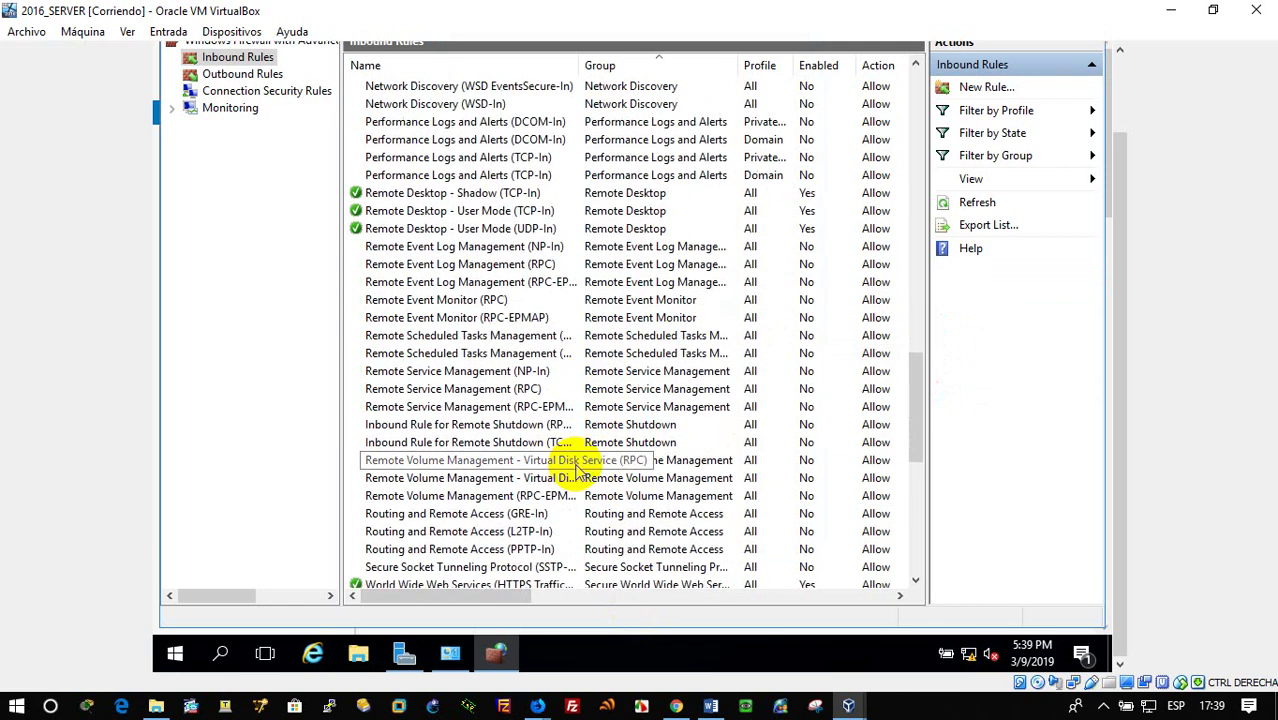
scroll(577, 465, down, 8)
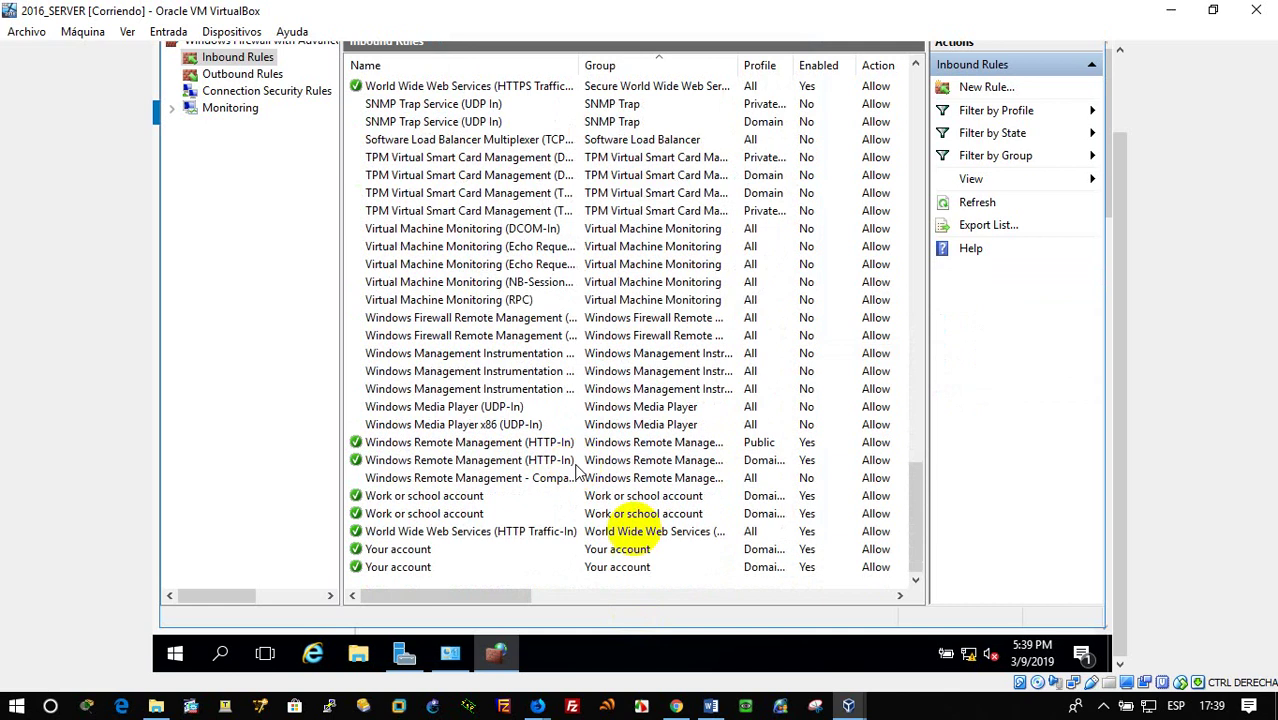
Step: Recheck the Remote Desktop options in the server's System Properties and close the dialog without changes
right_click(178, 652)
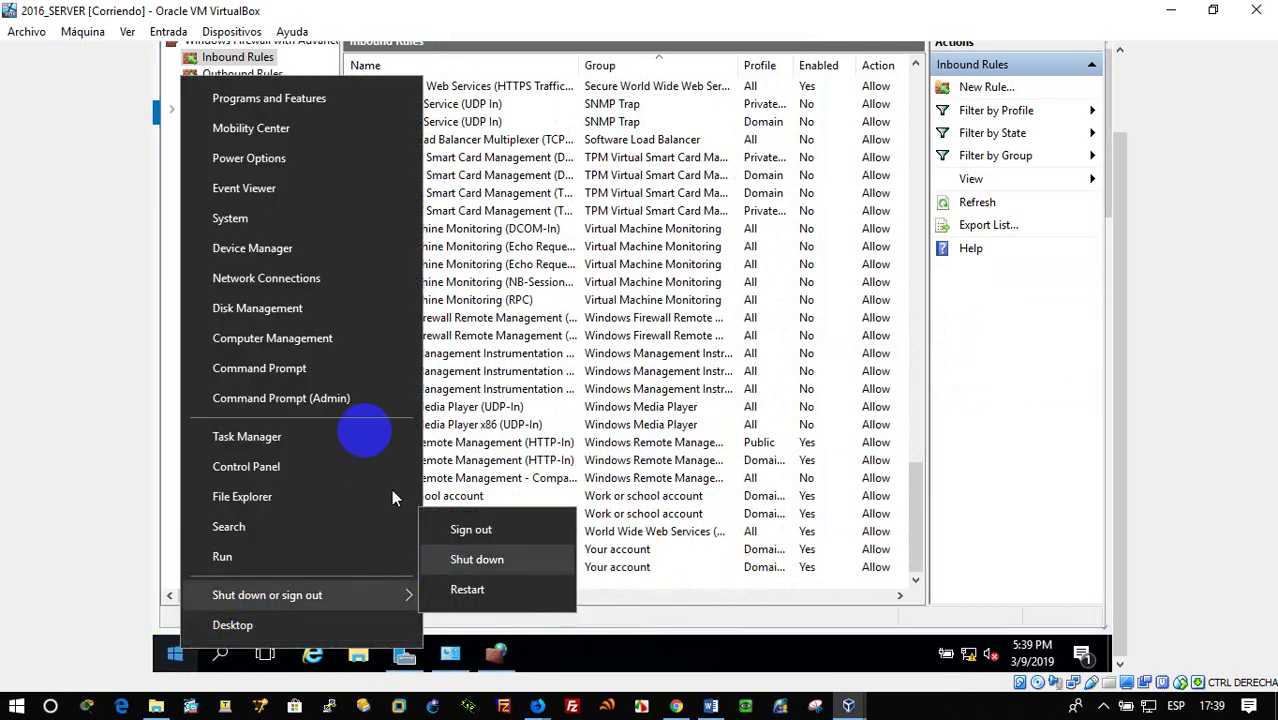
click(285, 216)
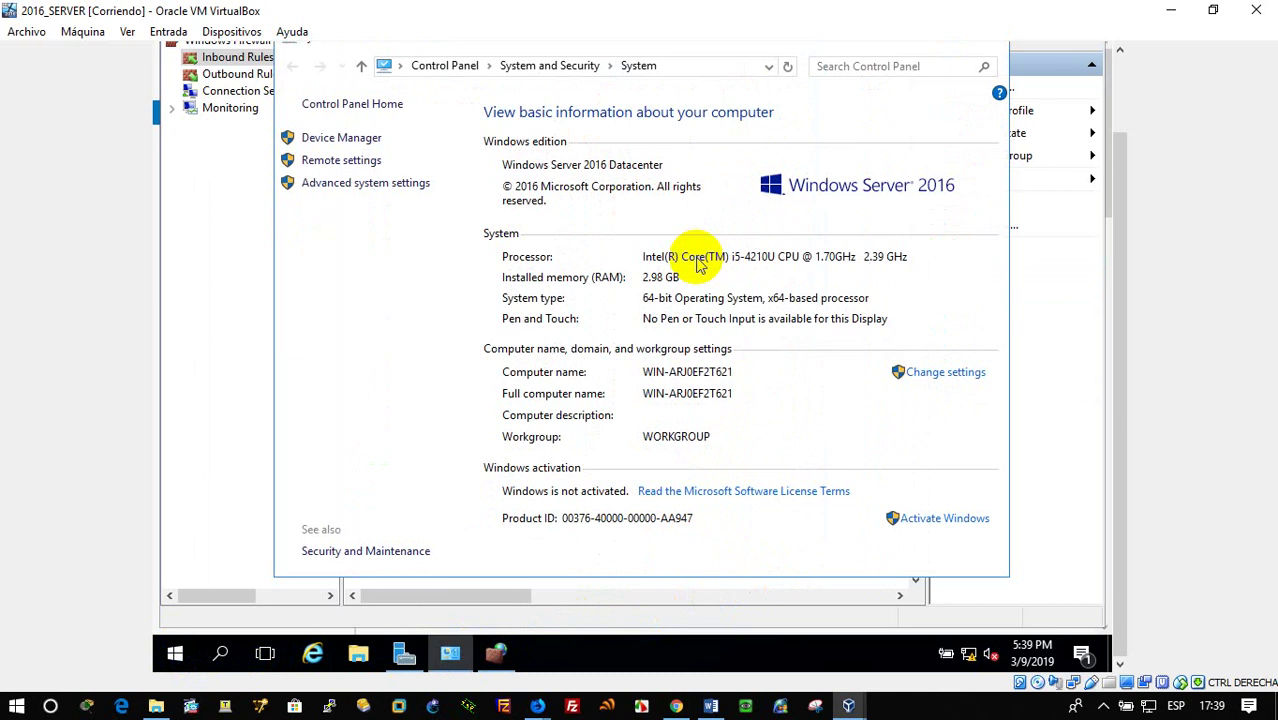
click(948, 378)
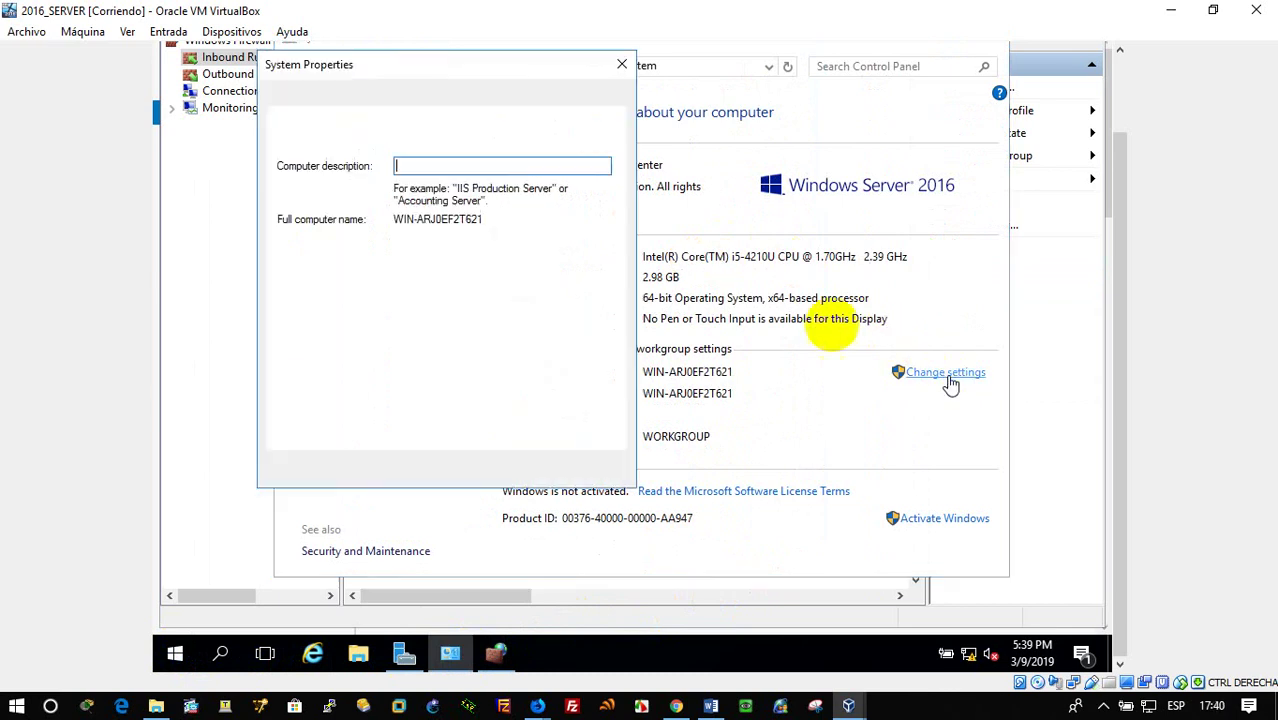
click(481, 100)
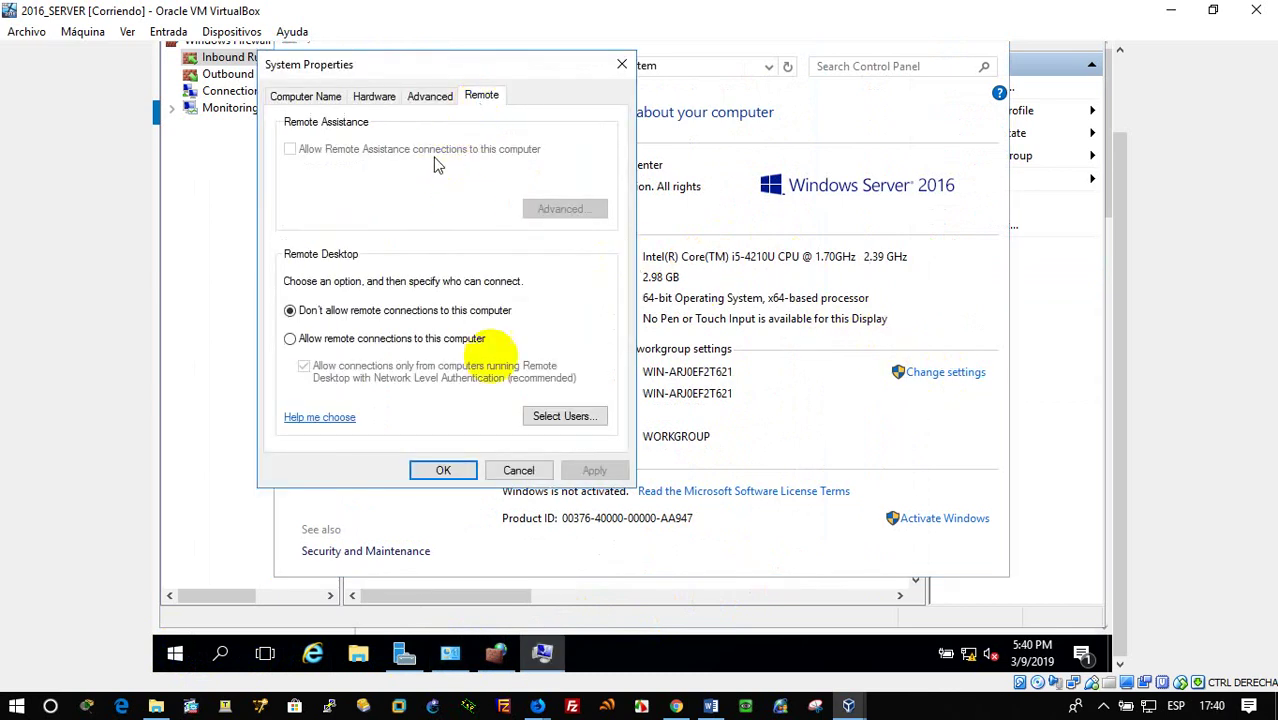
click(512, 470)
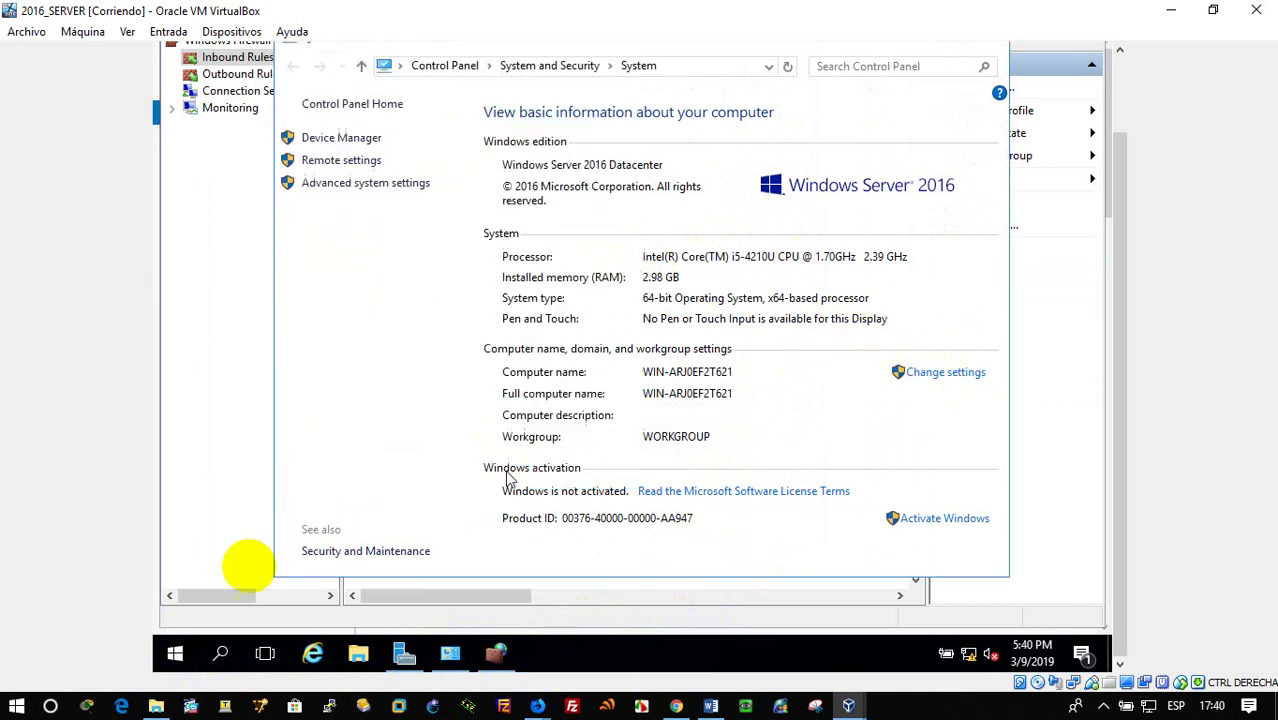
Step: Restart the Windows Server 2016 machine
right_click(174, 654)
mouse_move(371, 605)
click(467, 598)
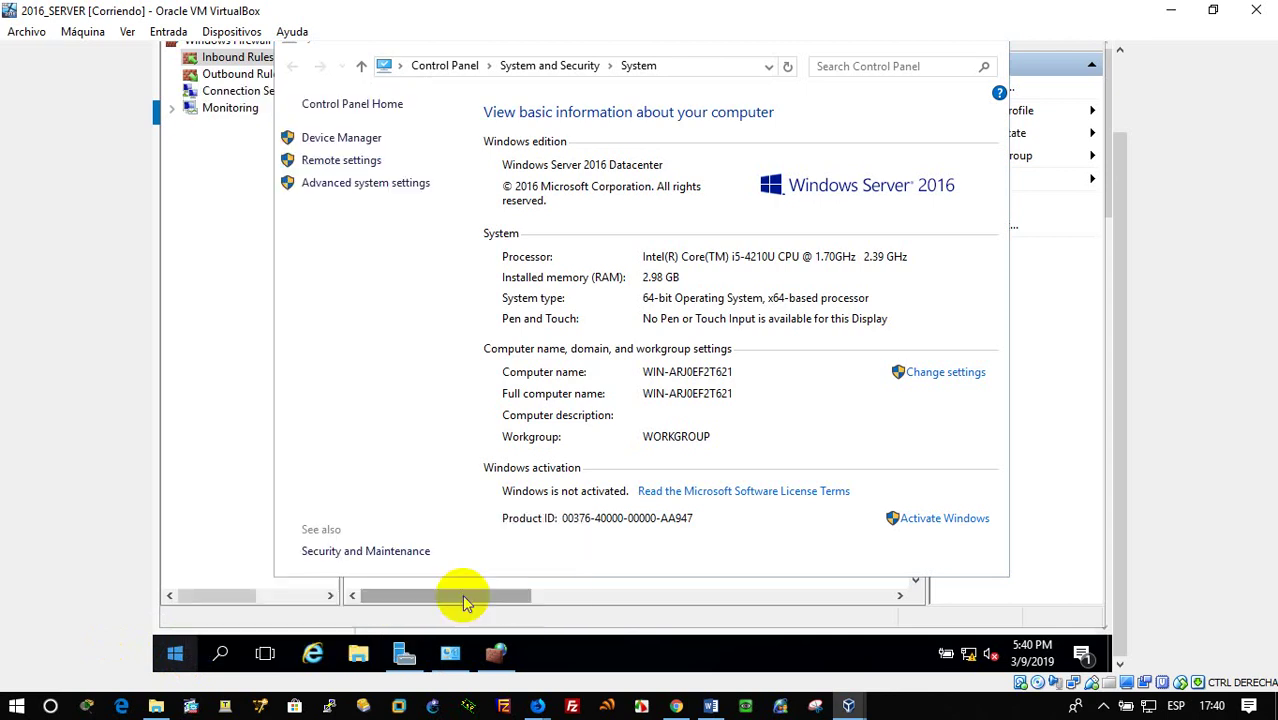
click(472, 618)
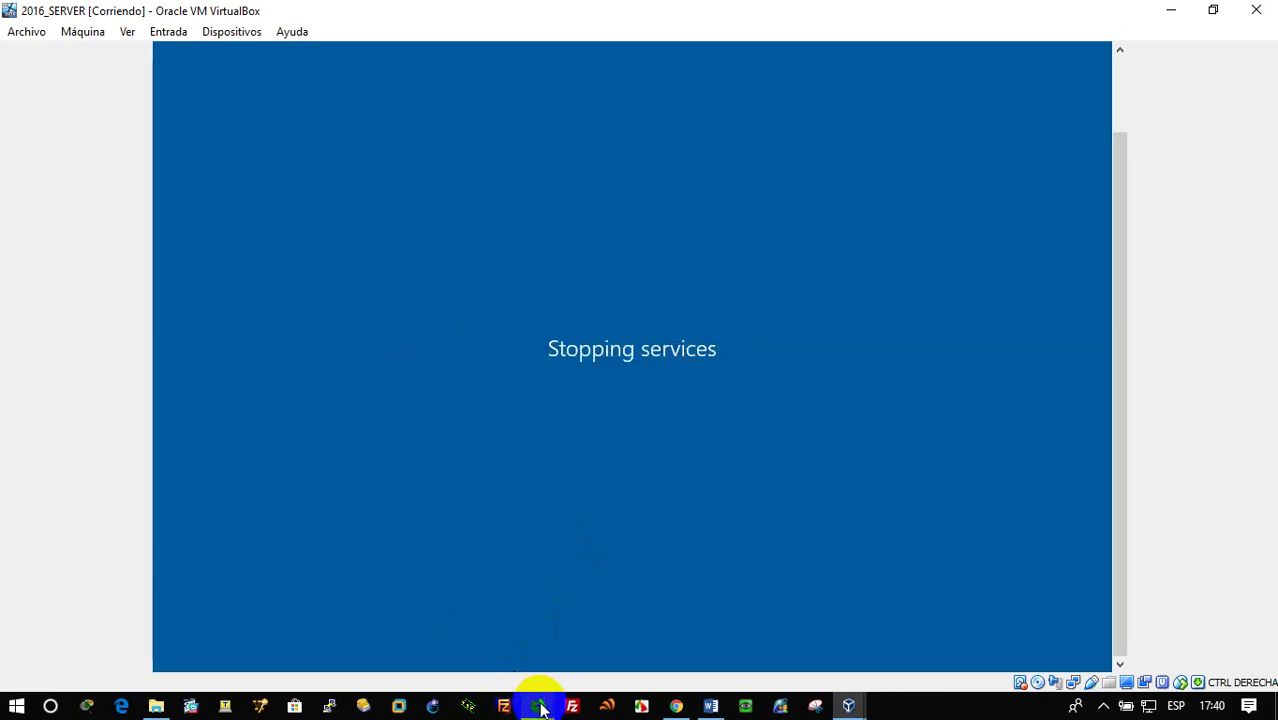
Step: Switch to Firefox and search Google in a new tab for "remote desktop 2016 server"
mouse_move(540, 705)
click(685, 650)
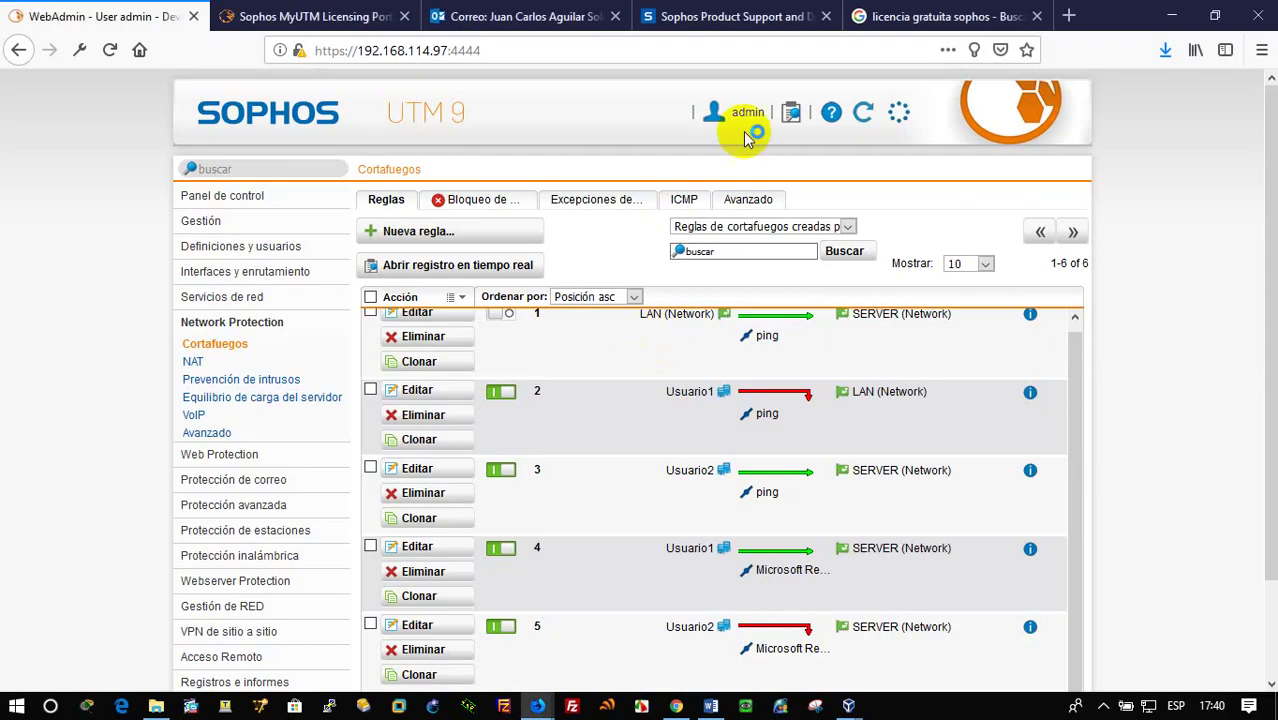
click(1070, 18)
text(remote des)
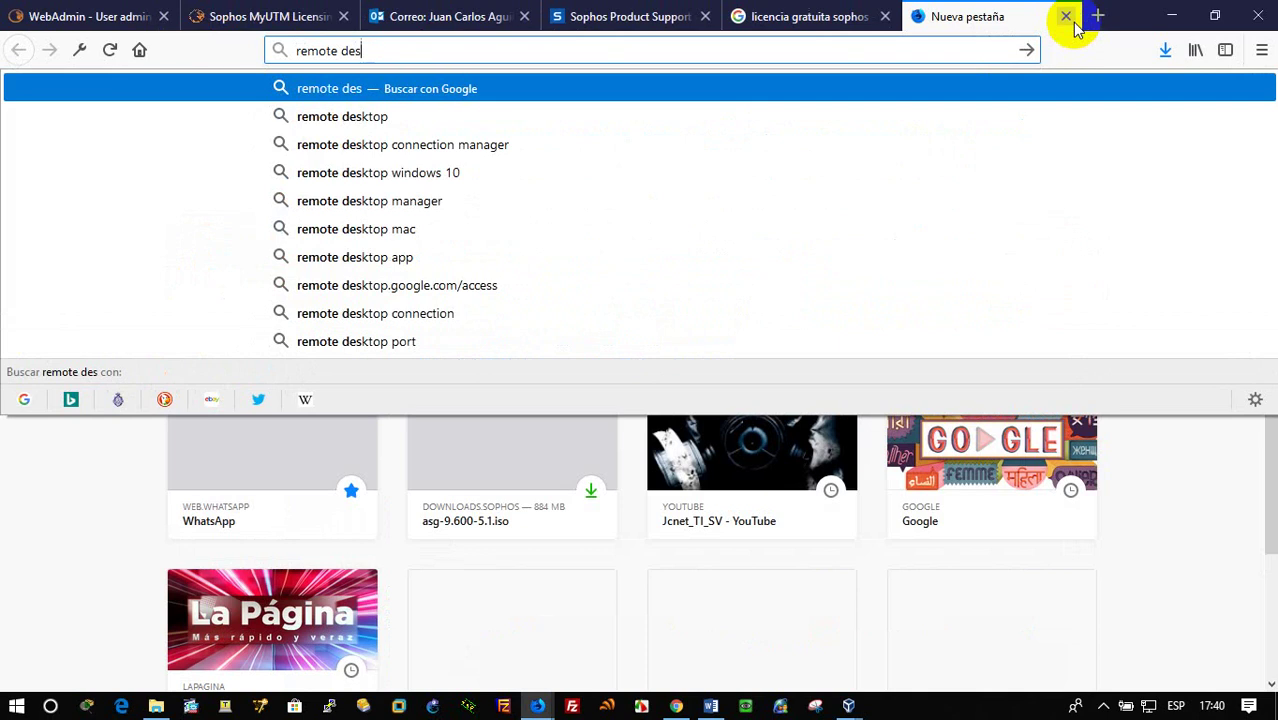
text(ktop 2)
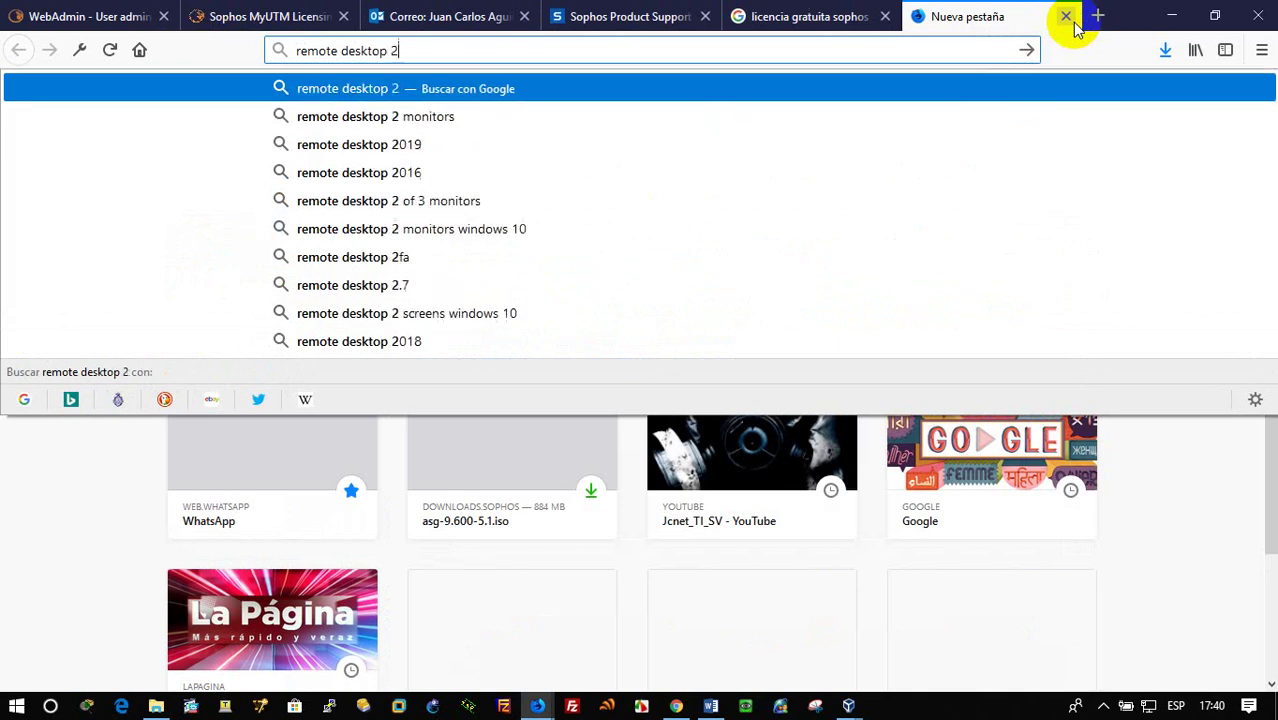
text(016 server)
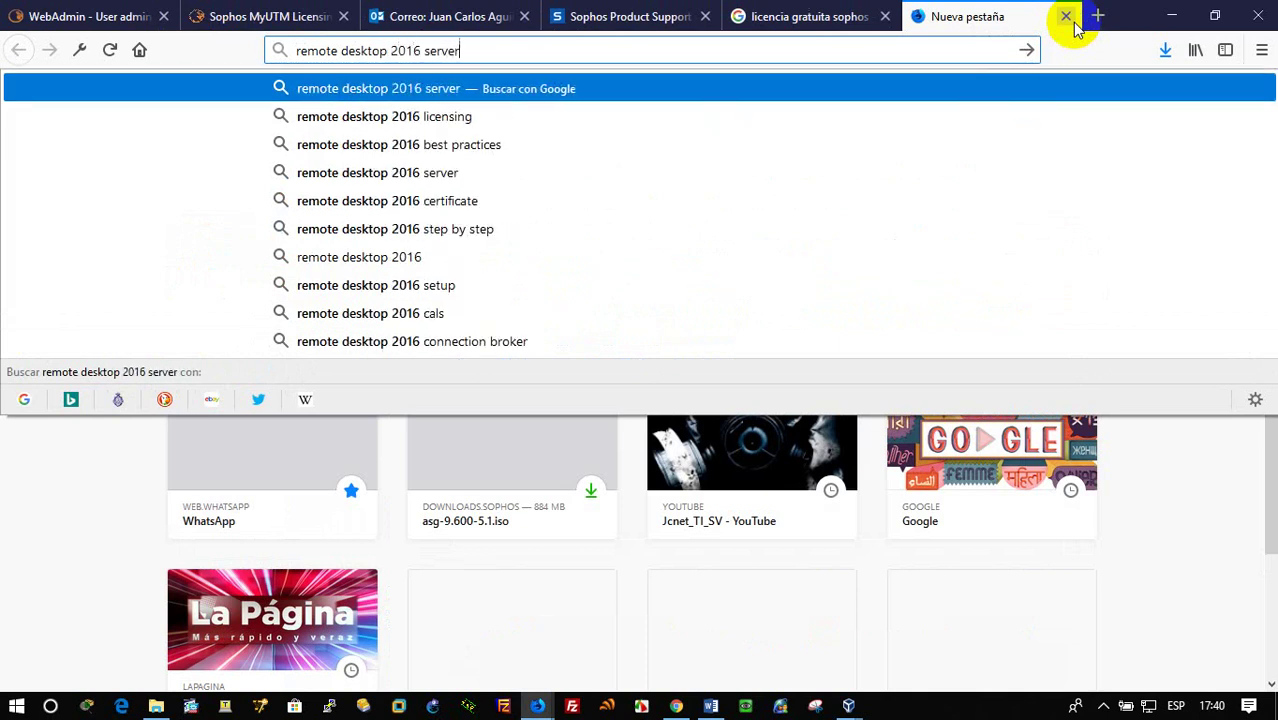
key(Return)
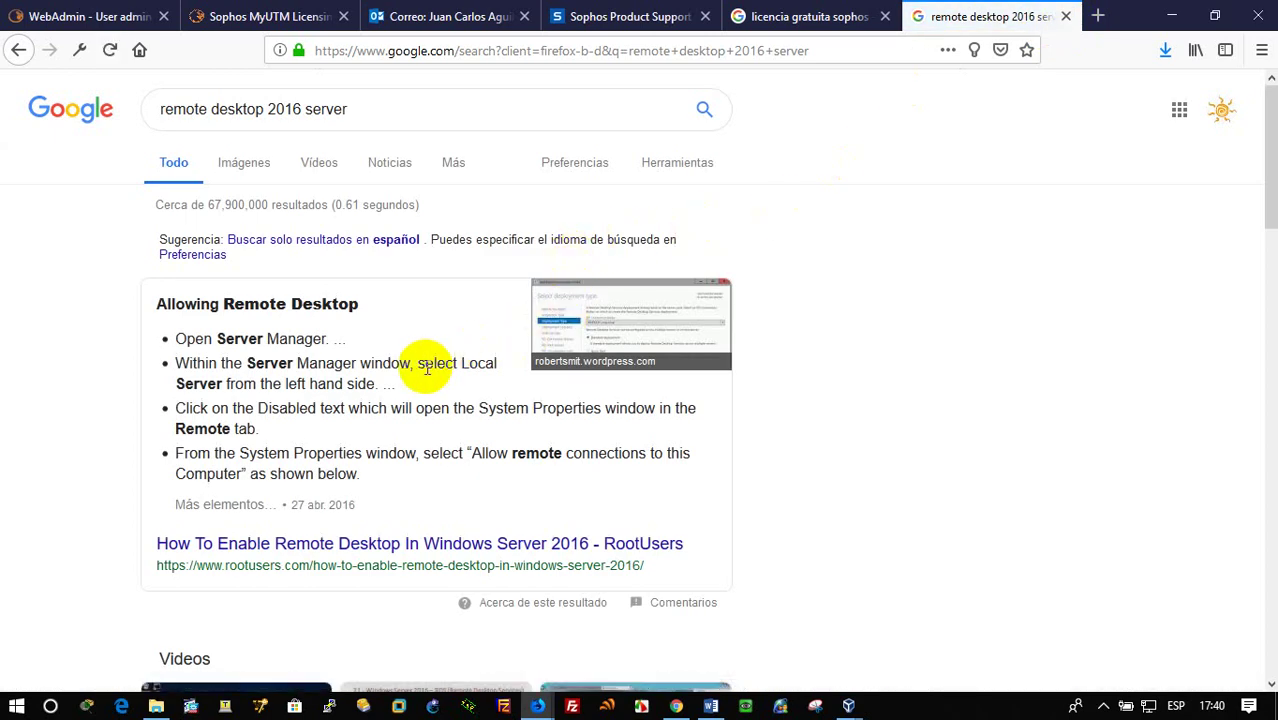
Step: Open the video "How to Enable Remote Desktop in Windows Server 2016", skim through the Remote Desktop settings part, and pause it
scroll(427, 367, down, 2)
scroll(427, 367, down, 5)
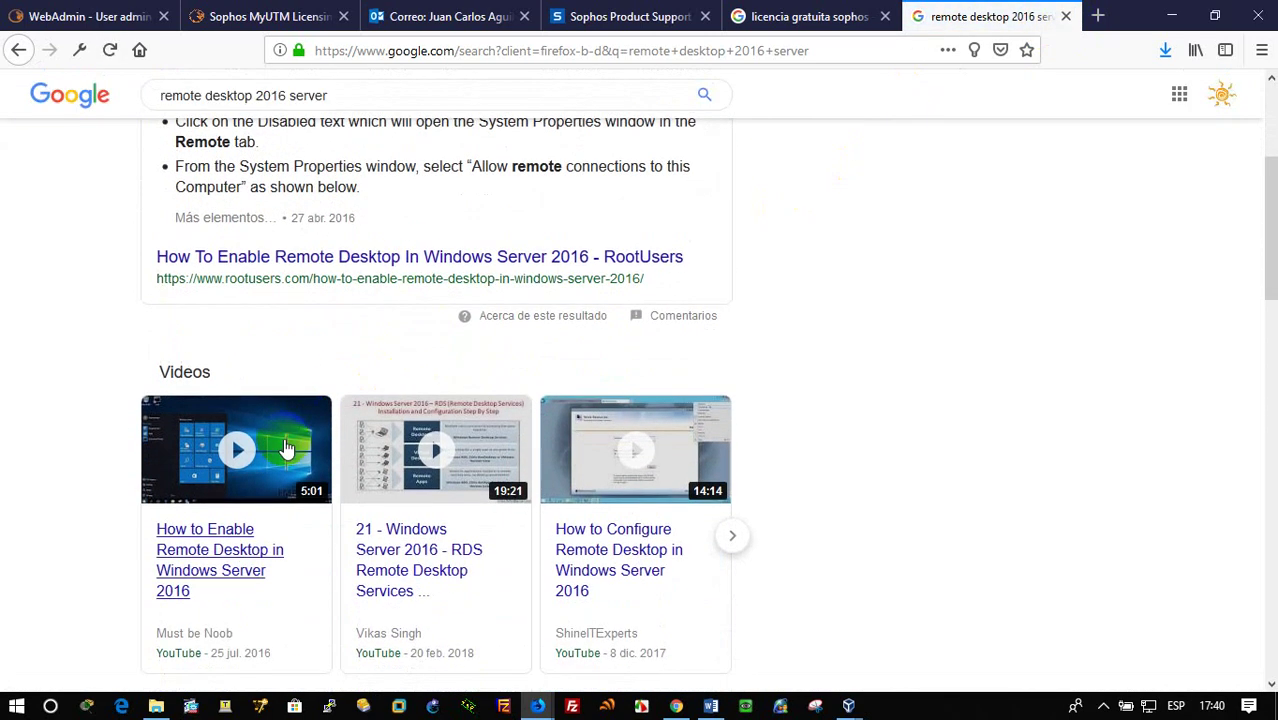
click(260, 455)
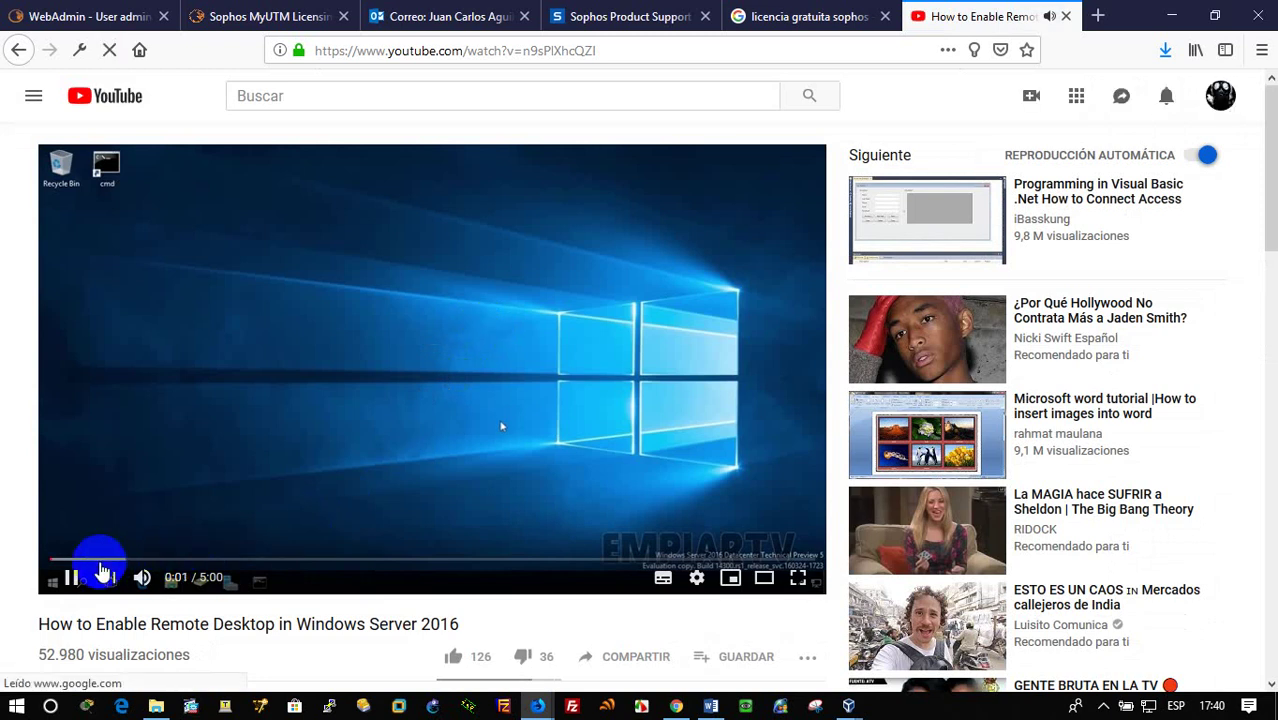
click(101, 563)
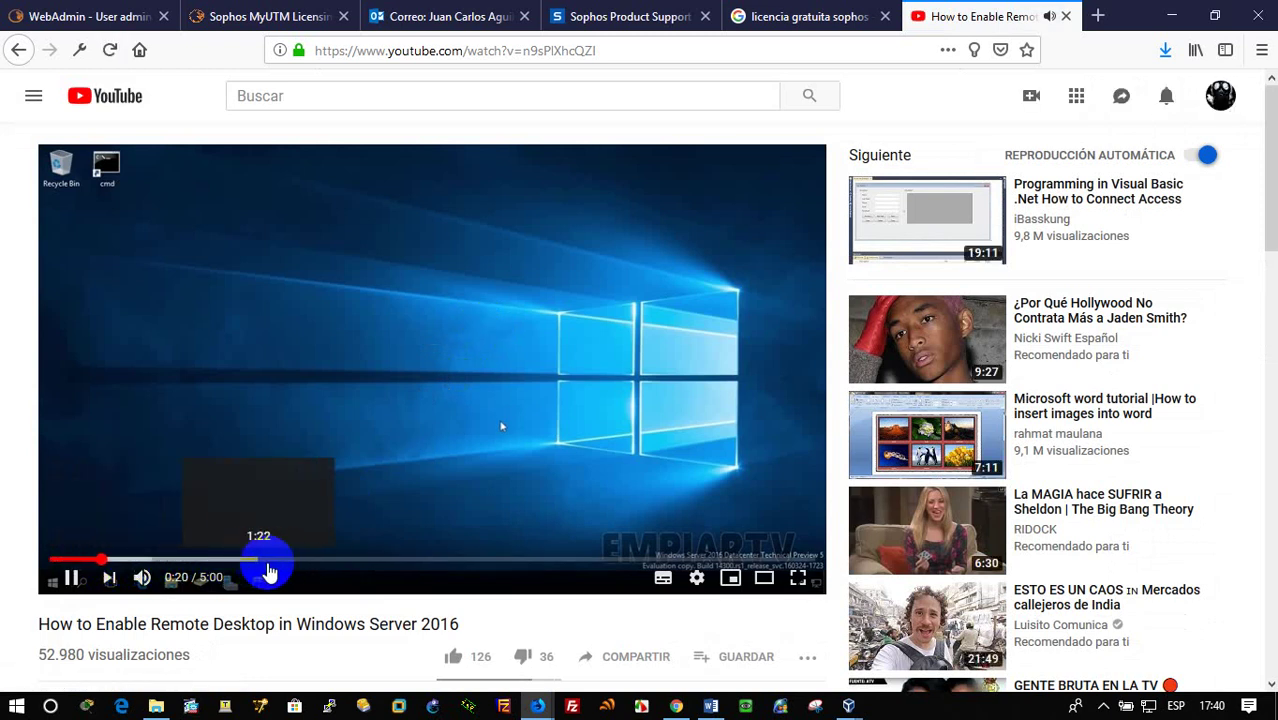
click(318, 568)
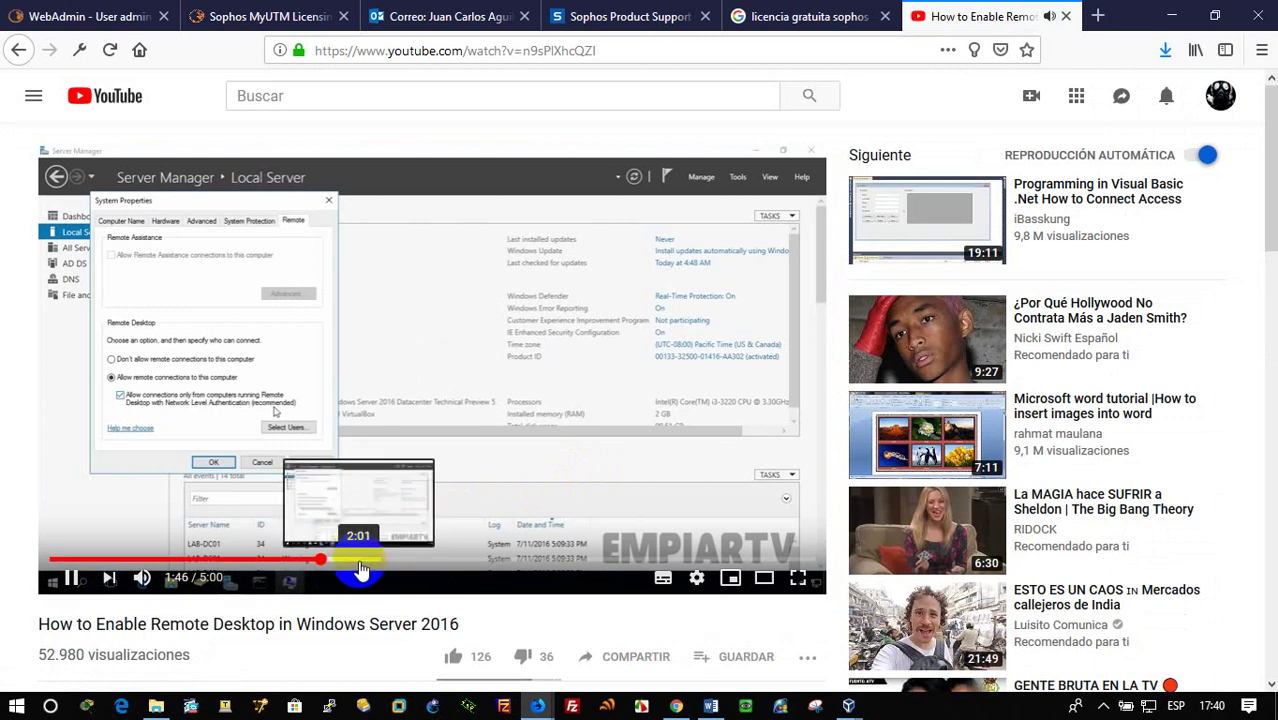
click(349, 565)
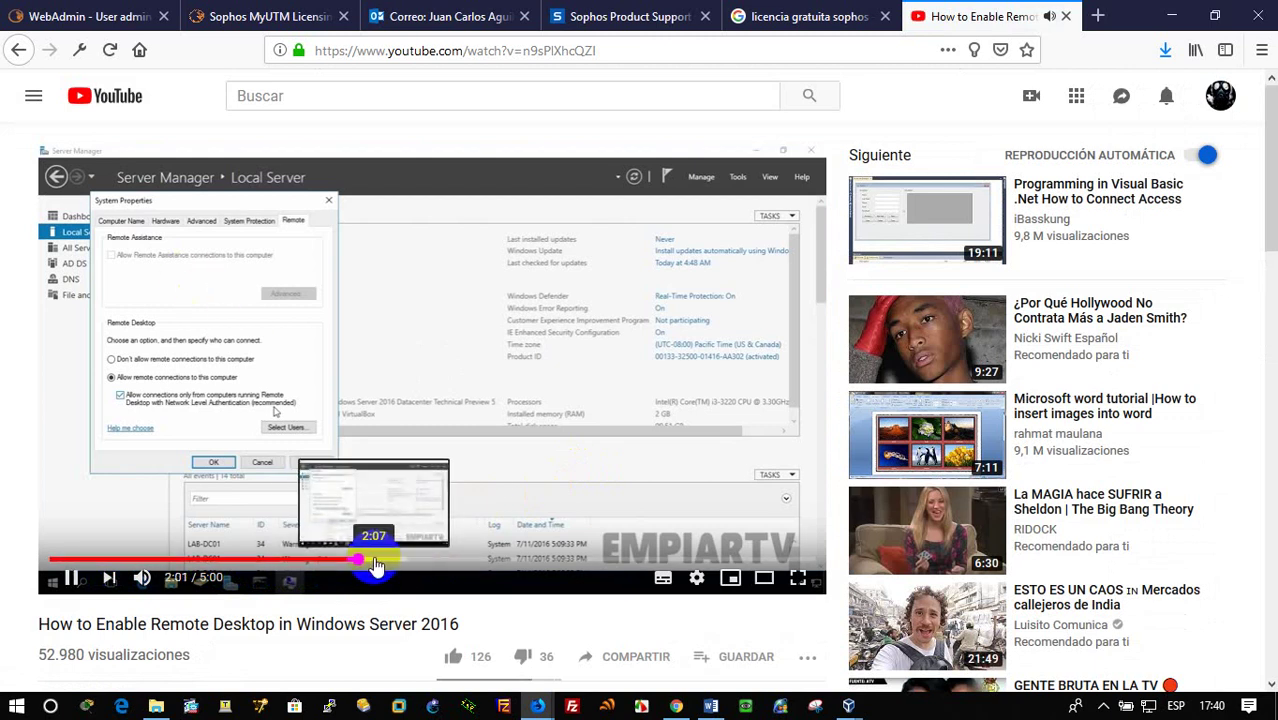
click(373, 565)
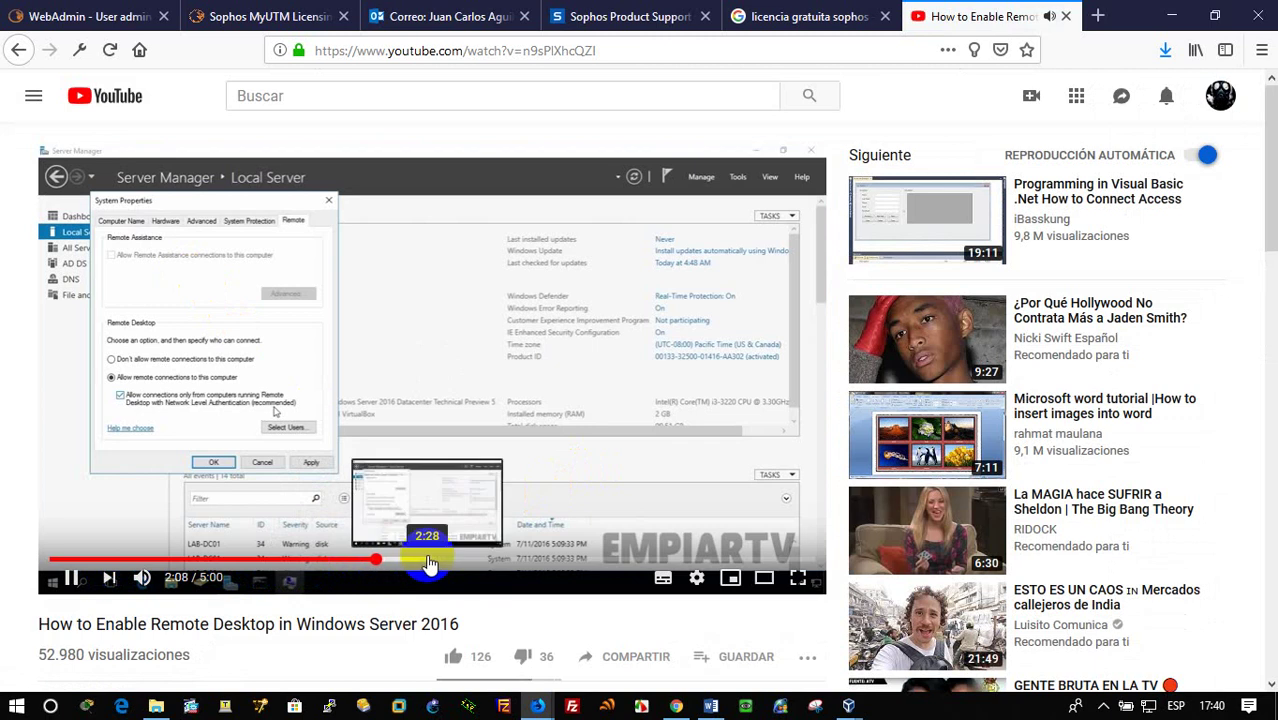
click(427, 566)
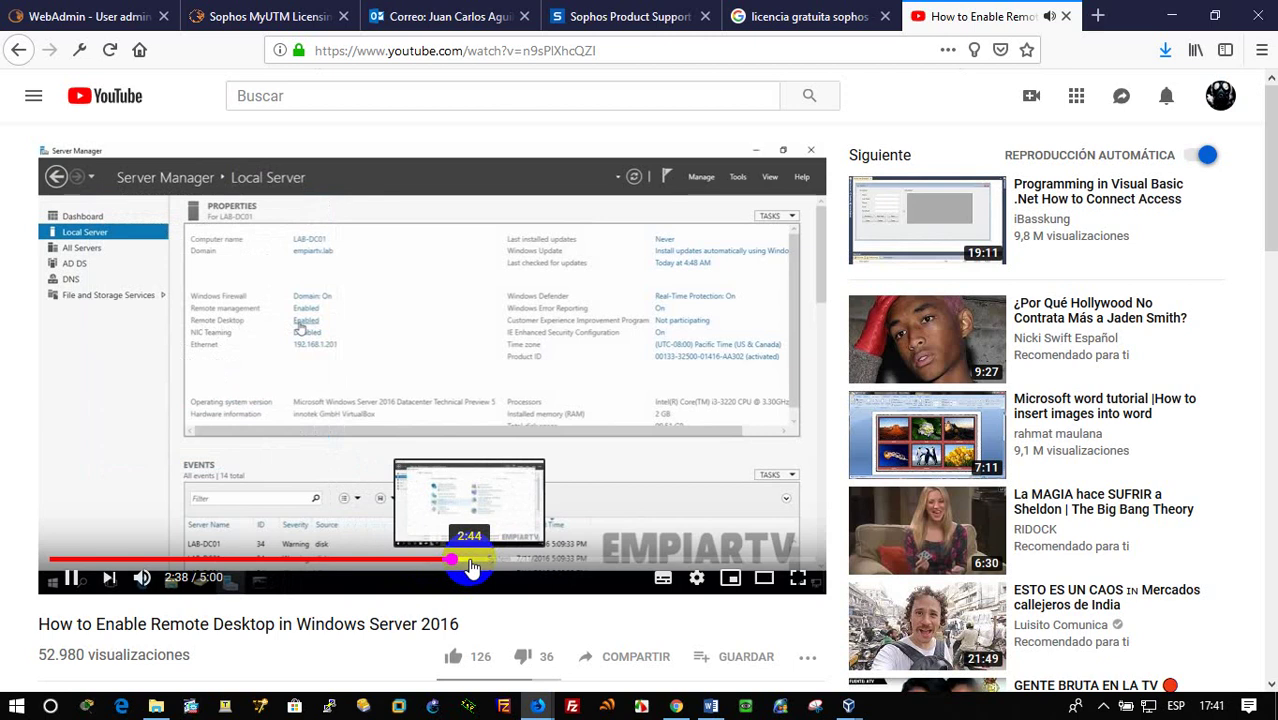
click(463, 336)
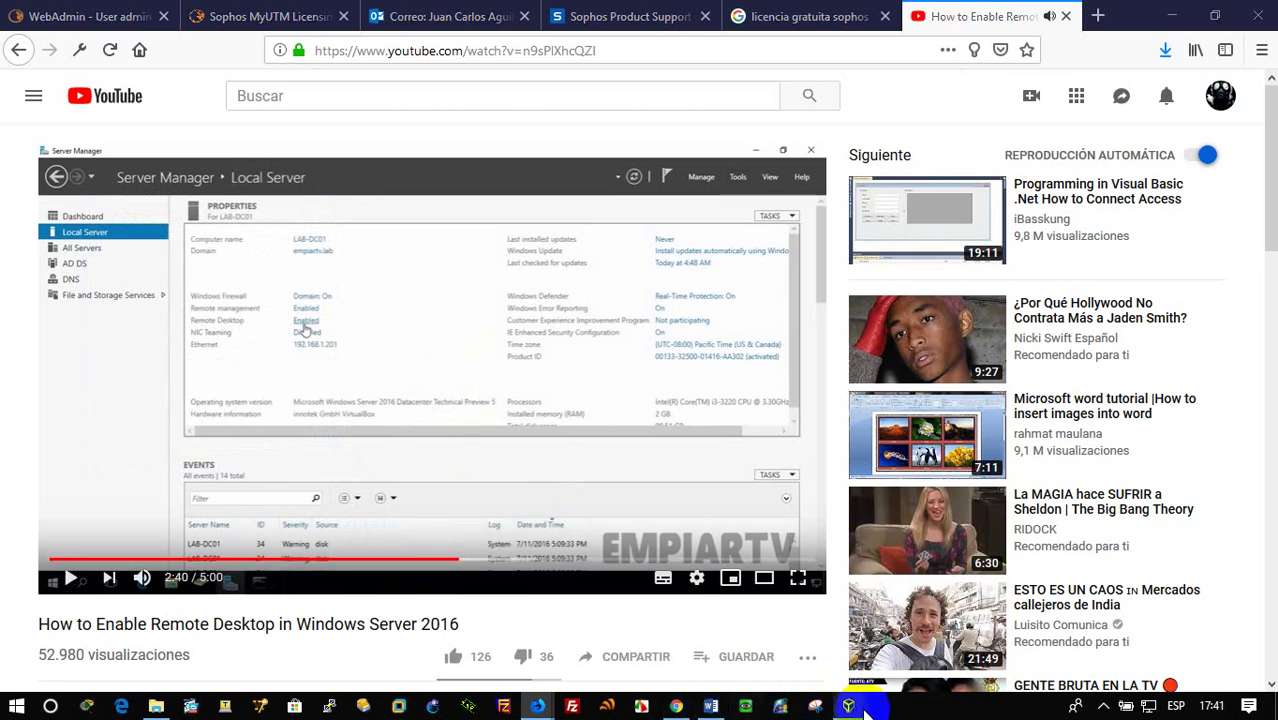
Step: Switch to the 2016_SERVER virtual machine, unlock it, sign in as Administrator with the account password, and dismiss the mouse integration notice
mouse_move(860, 708)
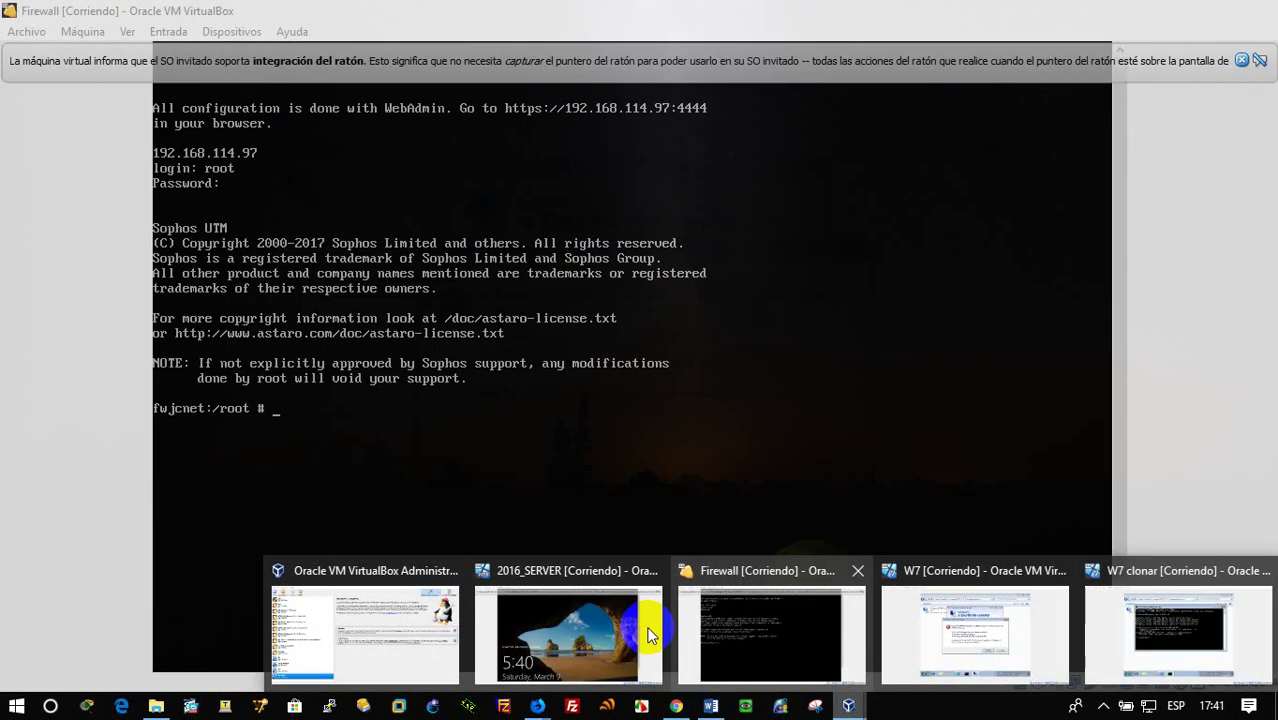
click(563, 630)
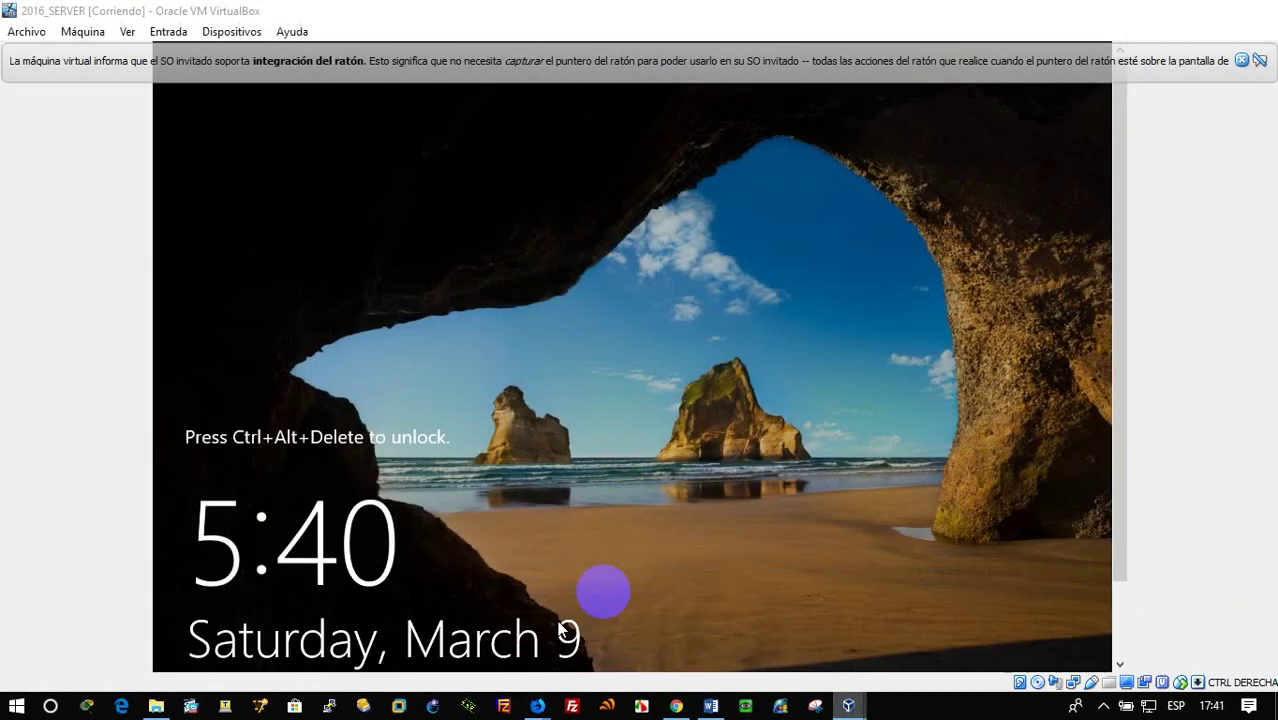
click(320, 103)
click(100, 31)
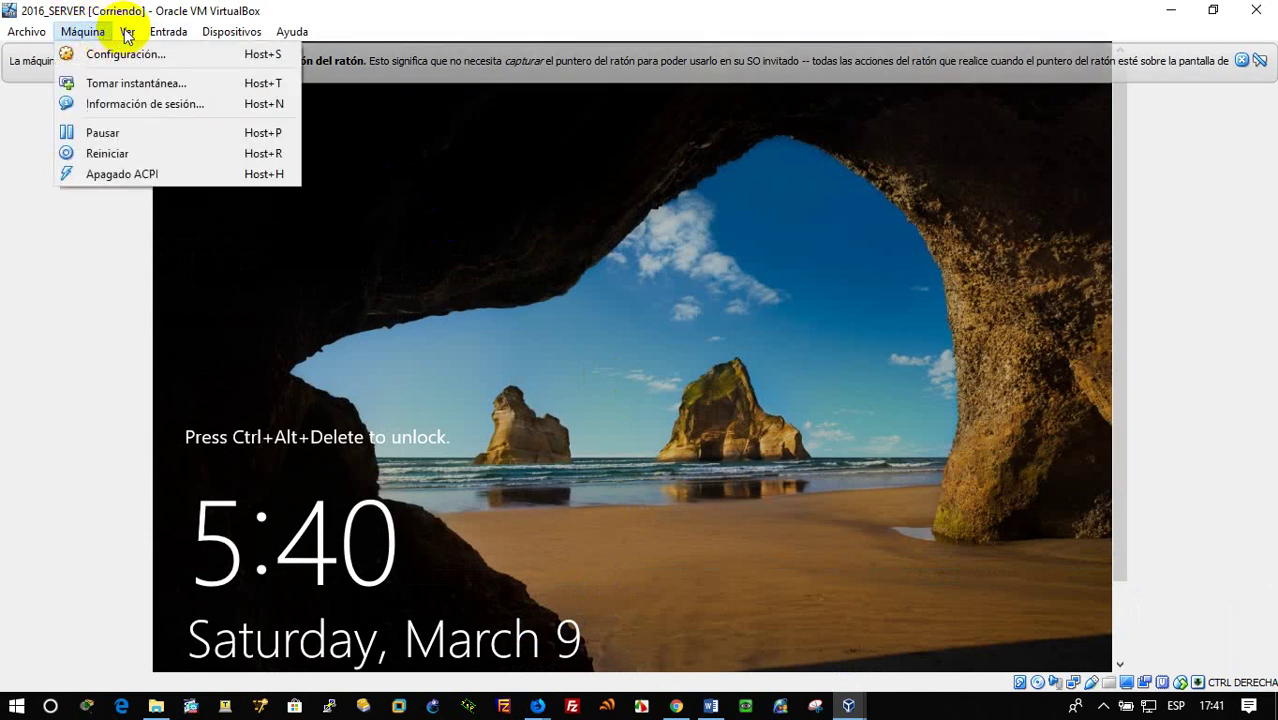
mouse_move(127, 31)
mouse_move(165, 36)
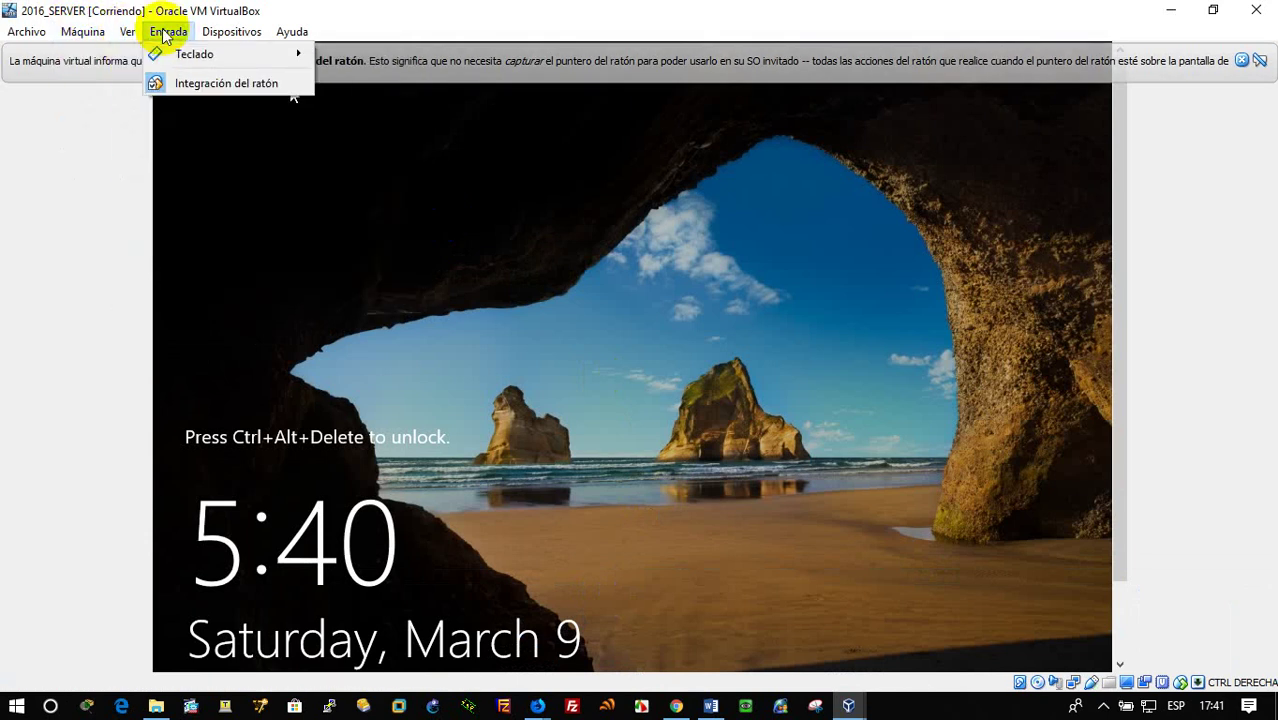
mouse_move(257, 53)
click(380, 86)
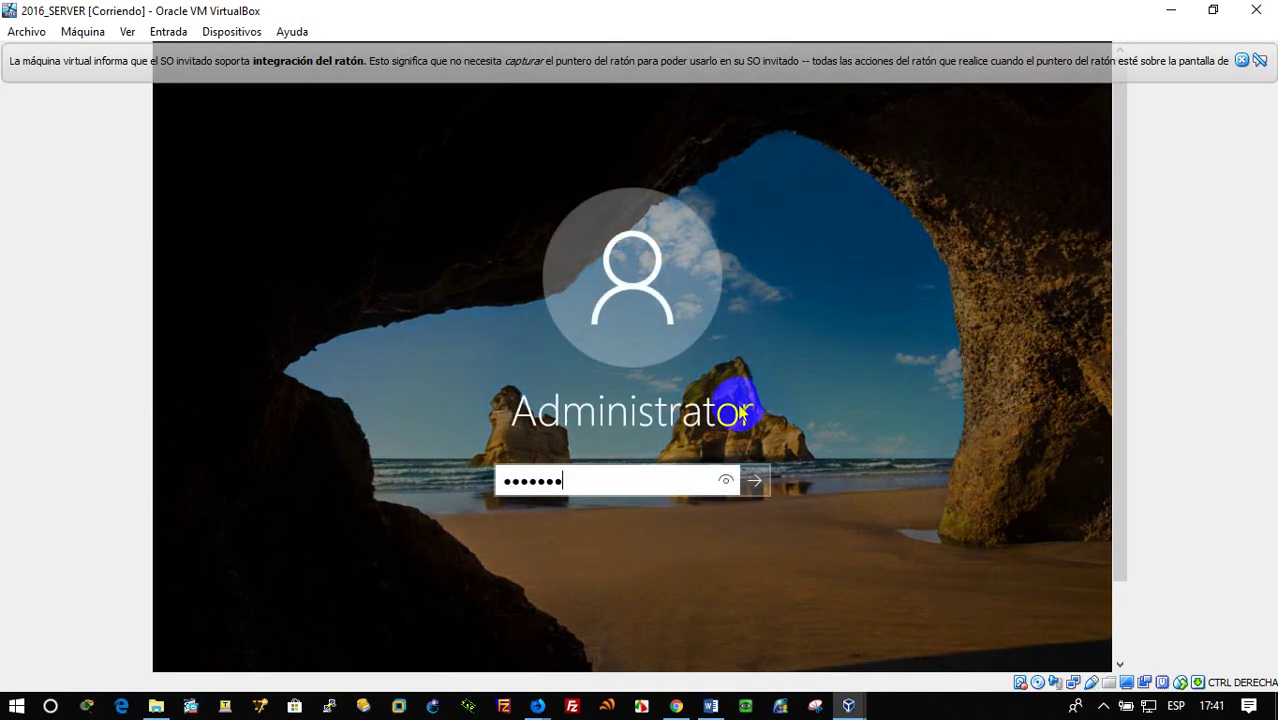
key(Return)
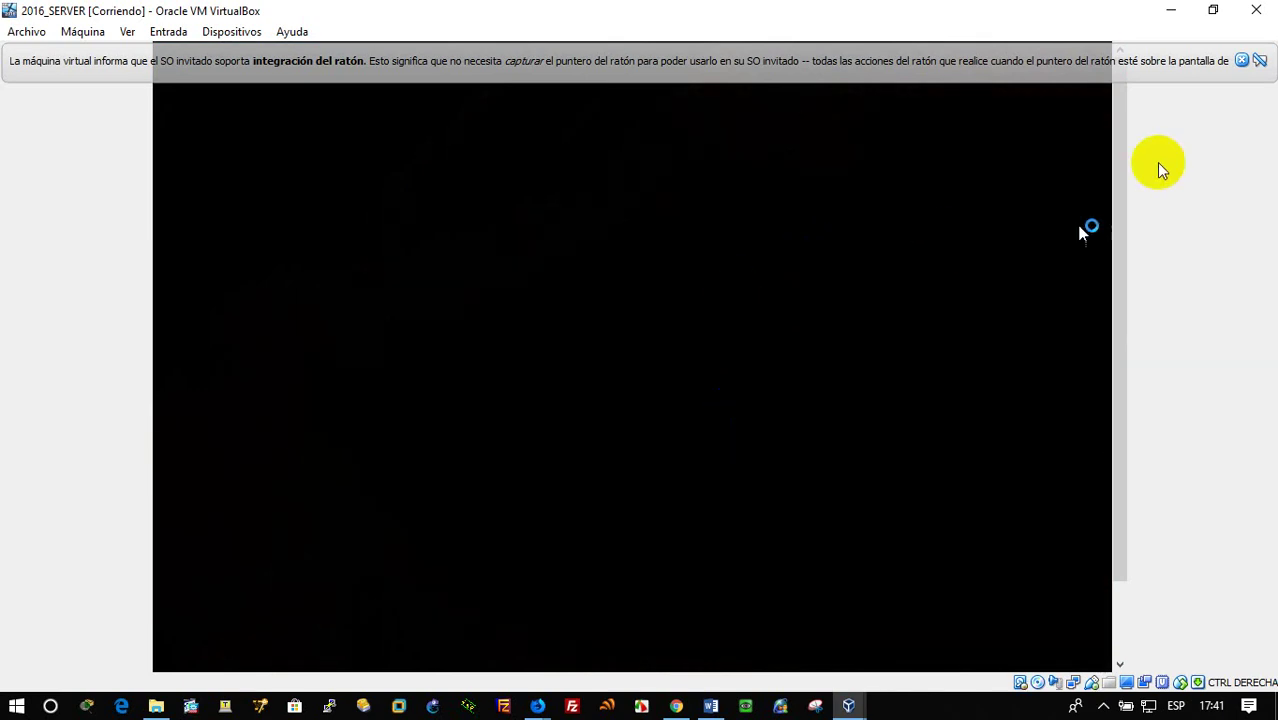
drag(1122, 225, 1113, 491)
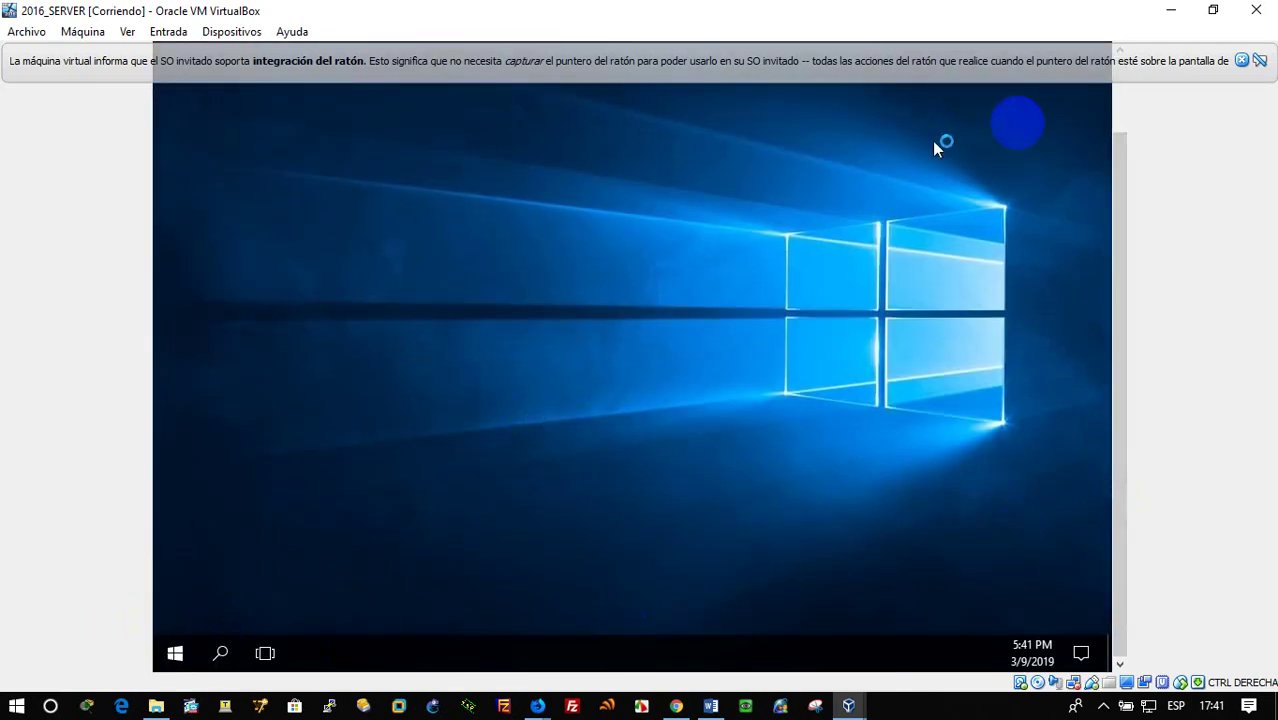
click(1241, 60)
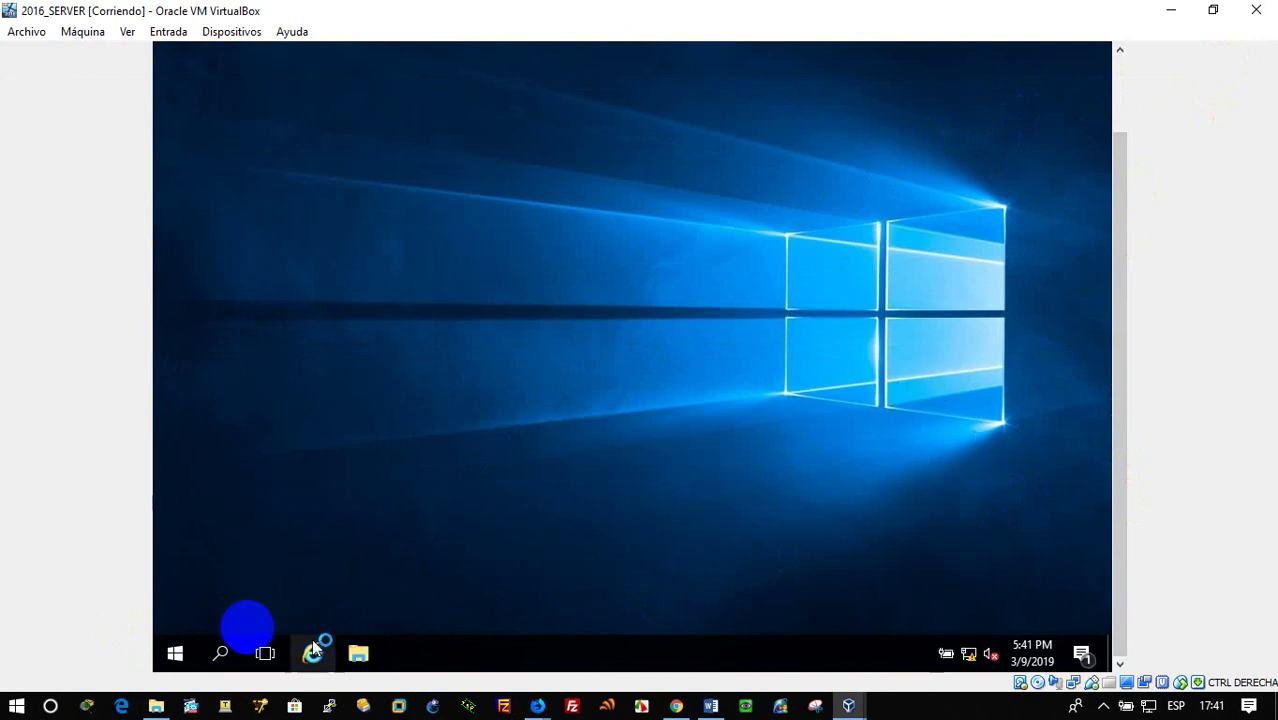
Step: Open the Remote Desktop settings from the Local Server properties in Server Manager
click(174, 654)
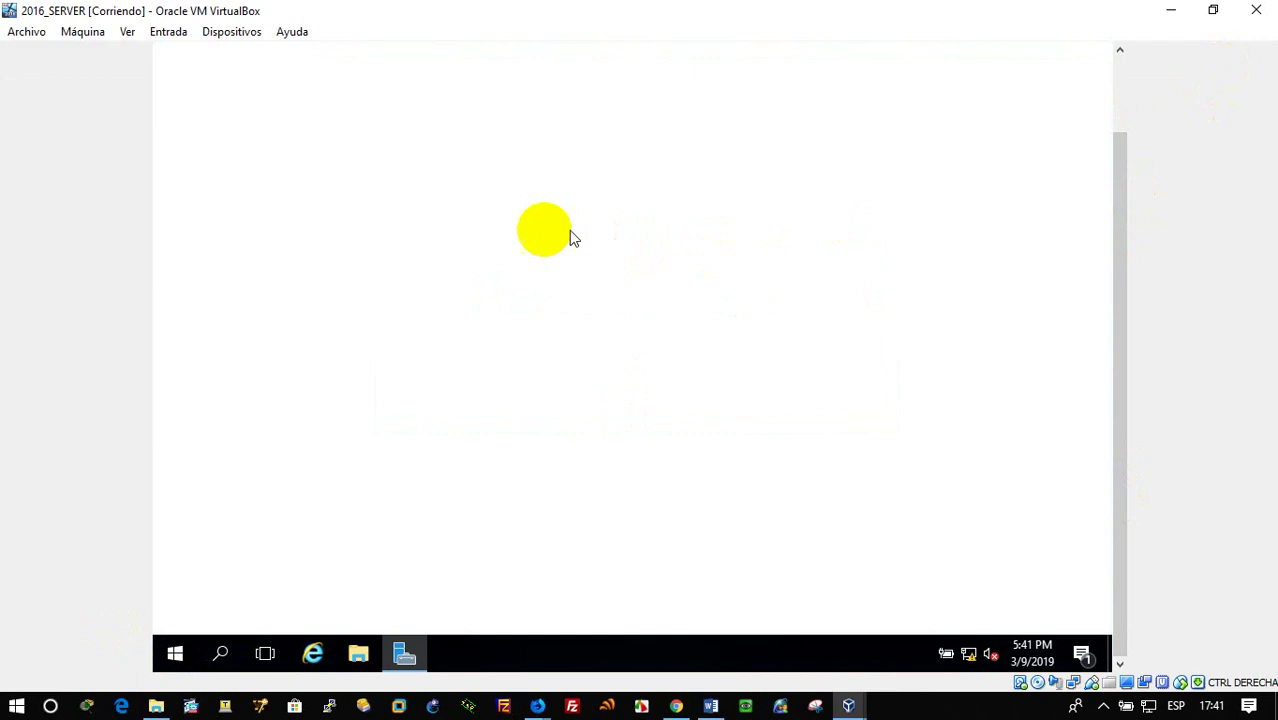
drag(1122, 305, 1100, 196)
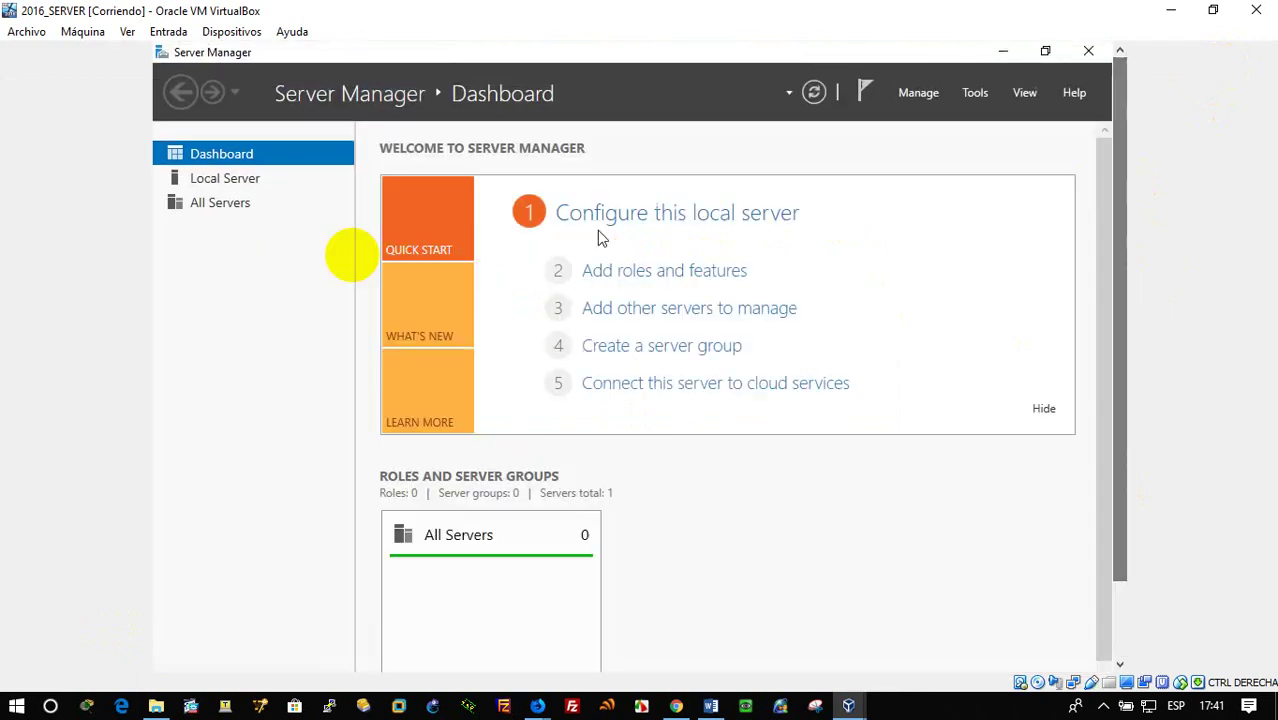
click(199, 180)
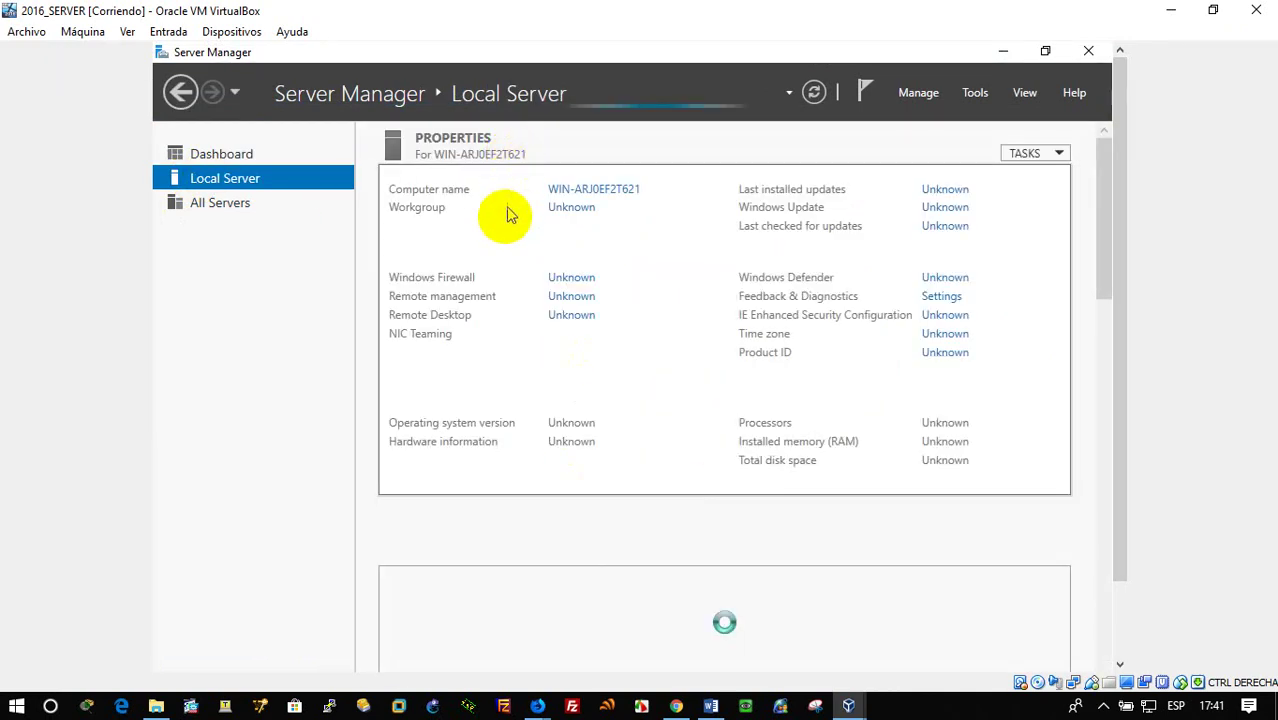
click(568, 316)
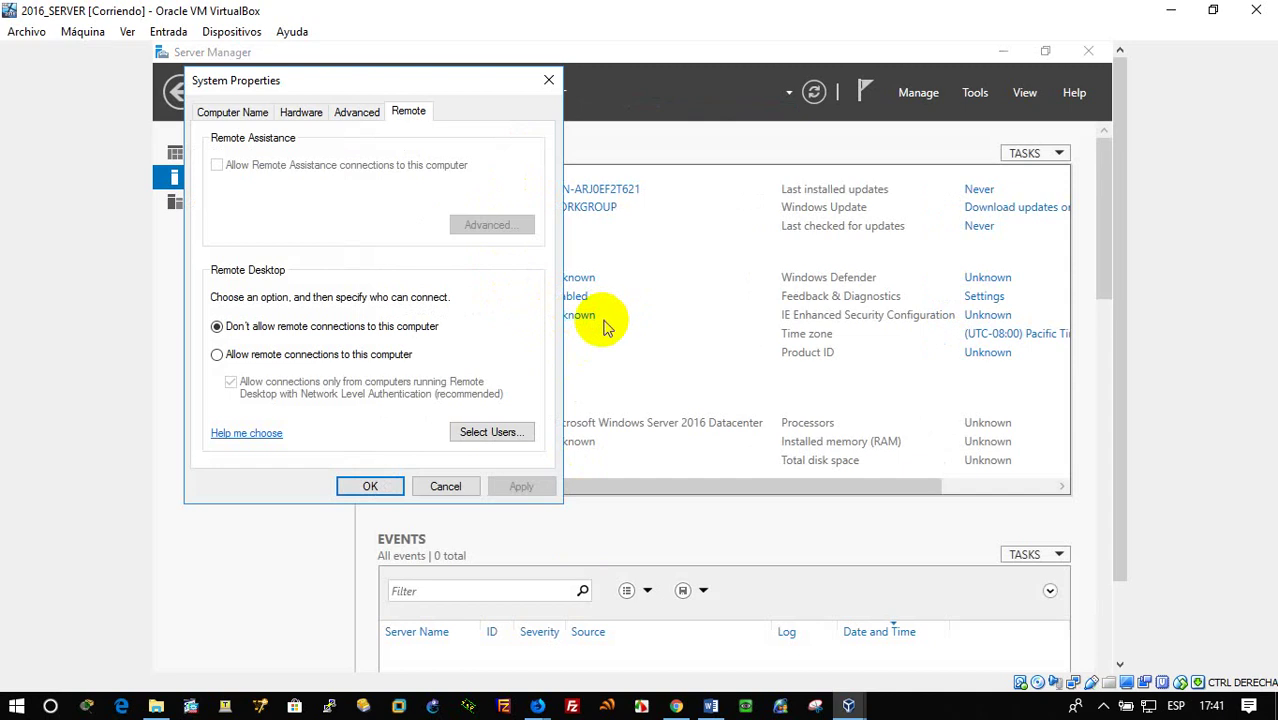
Step: Find and add Everyone to the Remote Desktop Users, and confirm the System Properties dialog
click(504, 429)
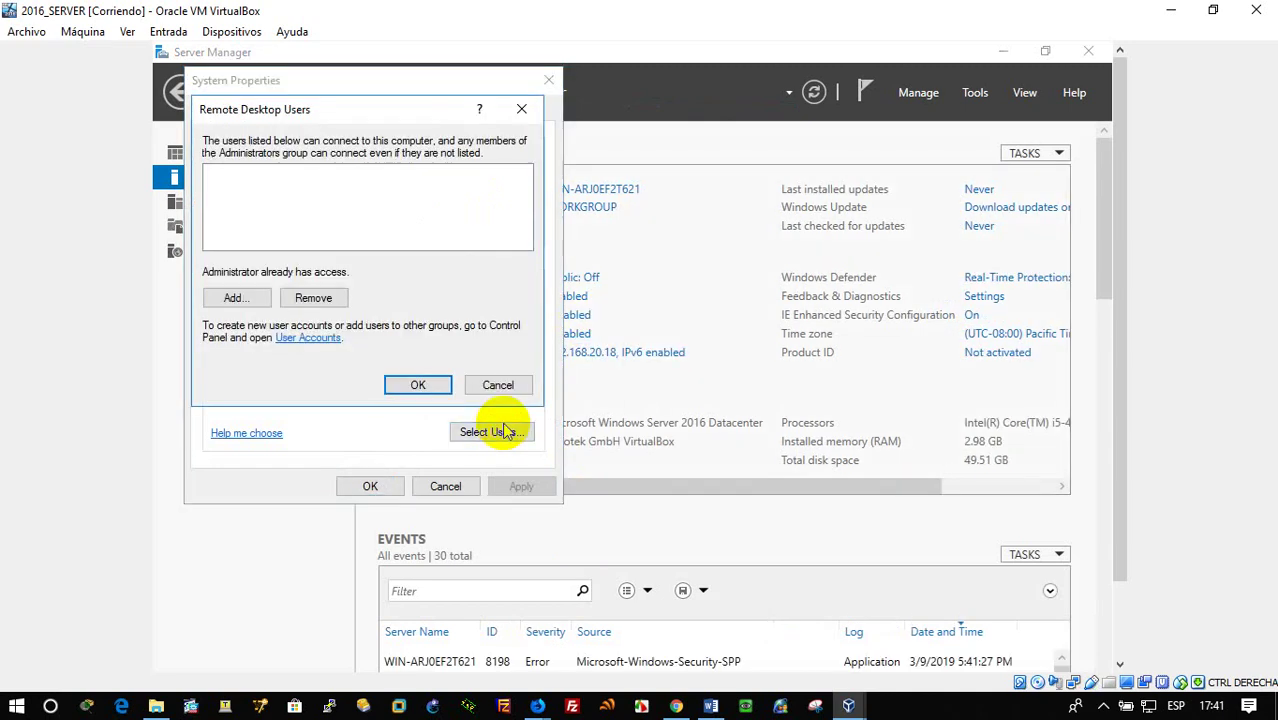
click(232, 297)
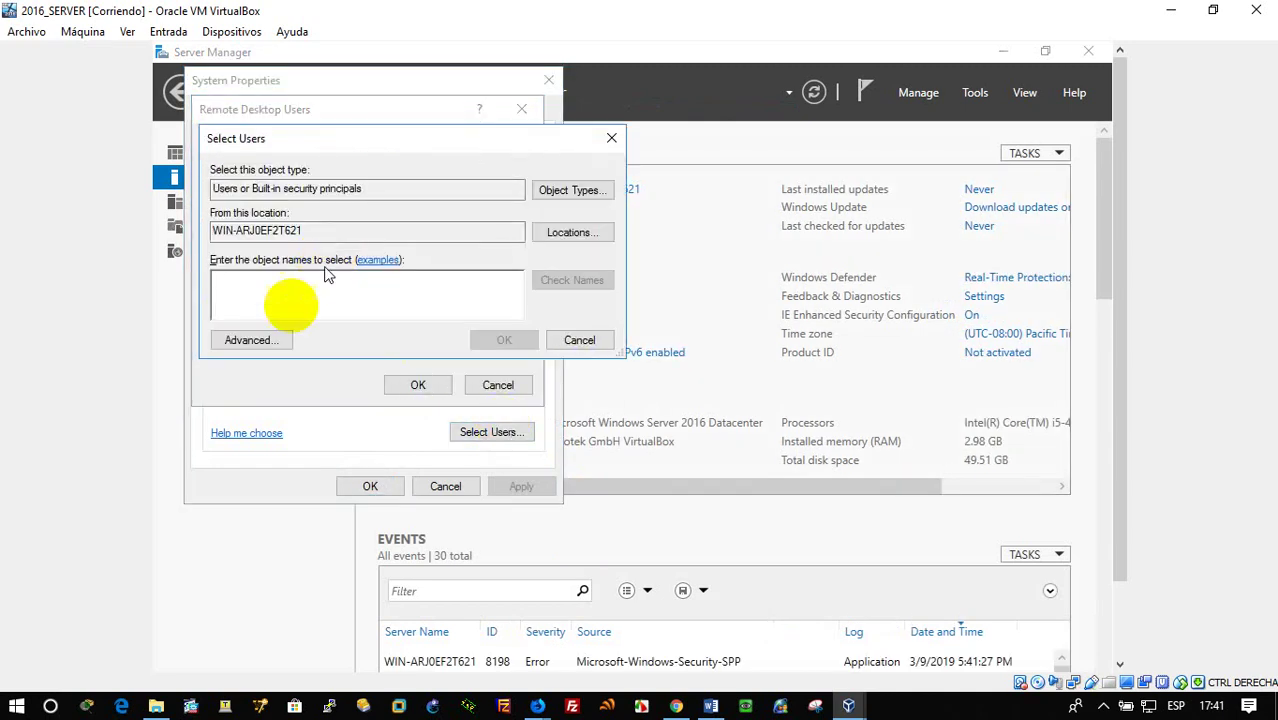
click(250, 340)
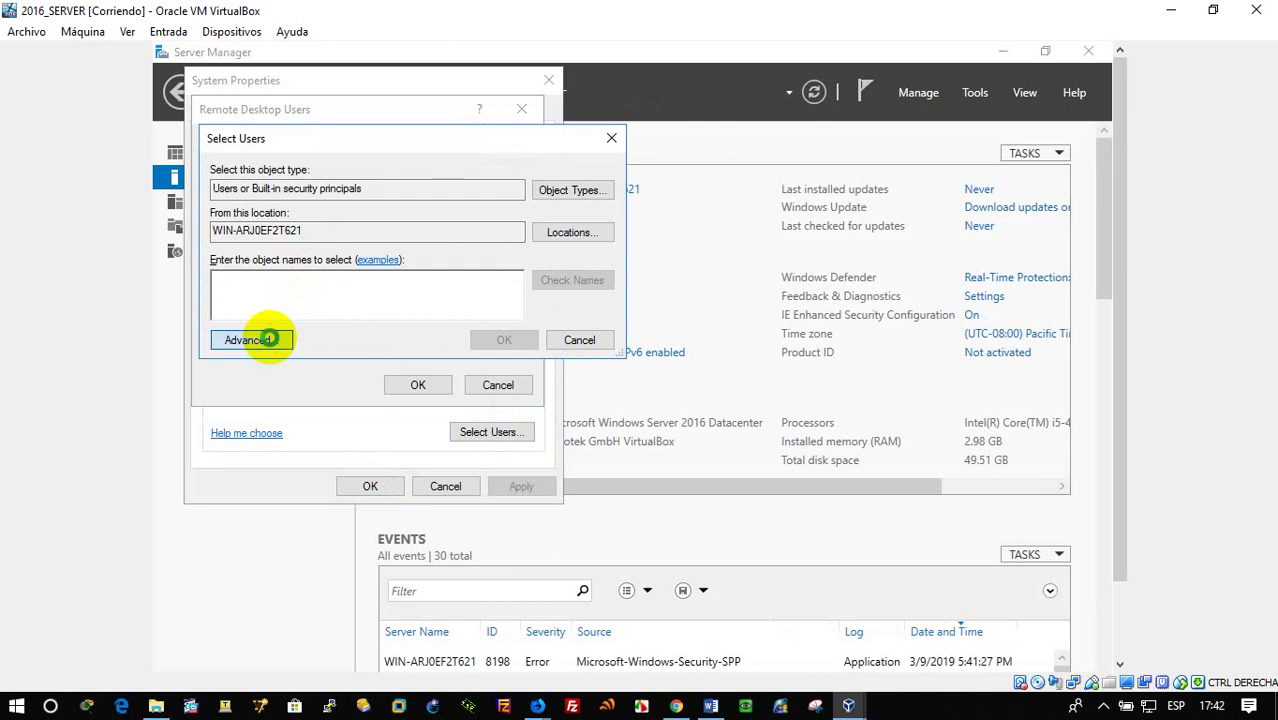
click(645, 347)
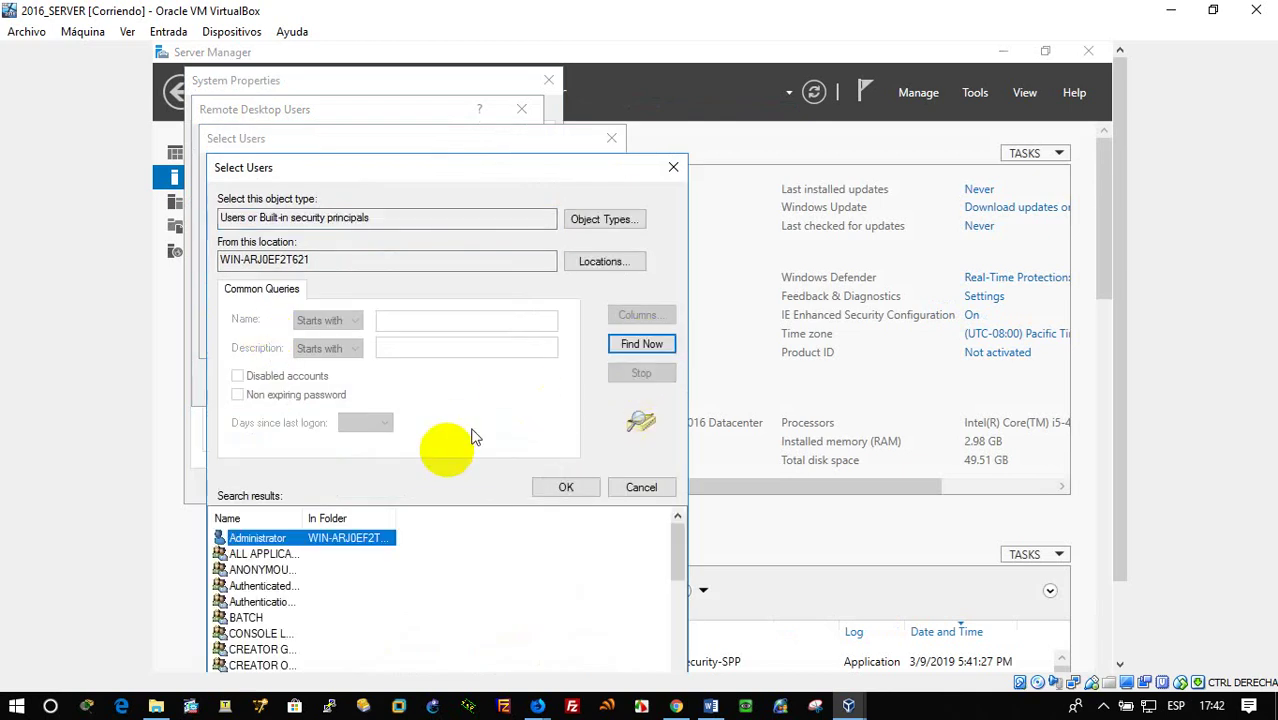
key(e)
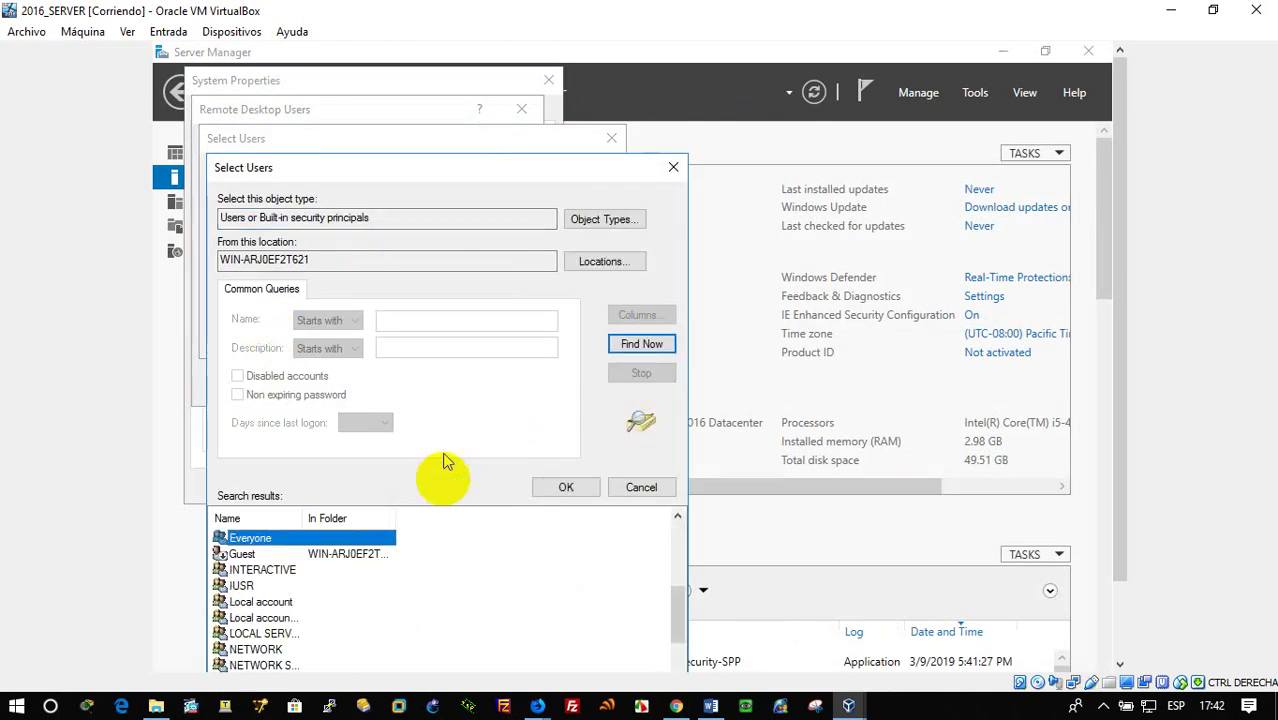
click(566, 490)
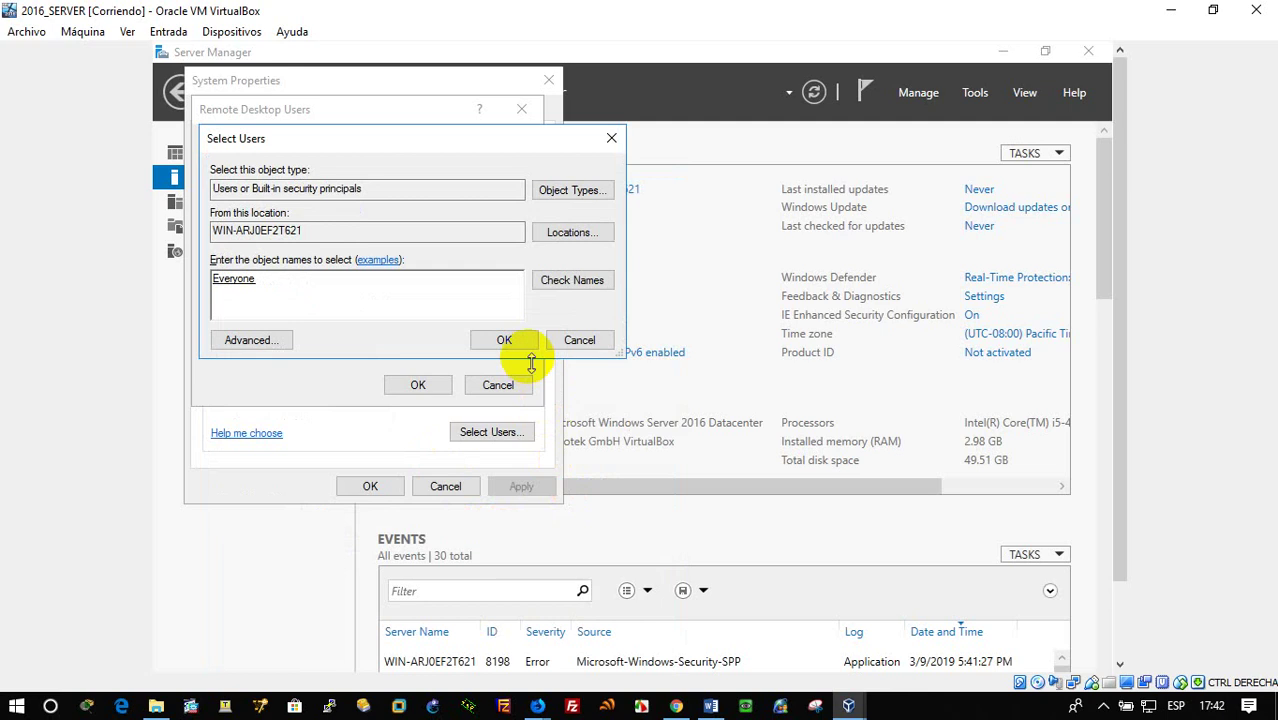
click(515, 339)
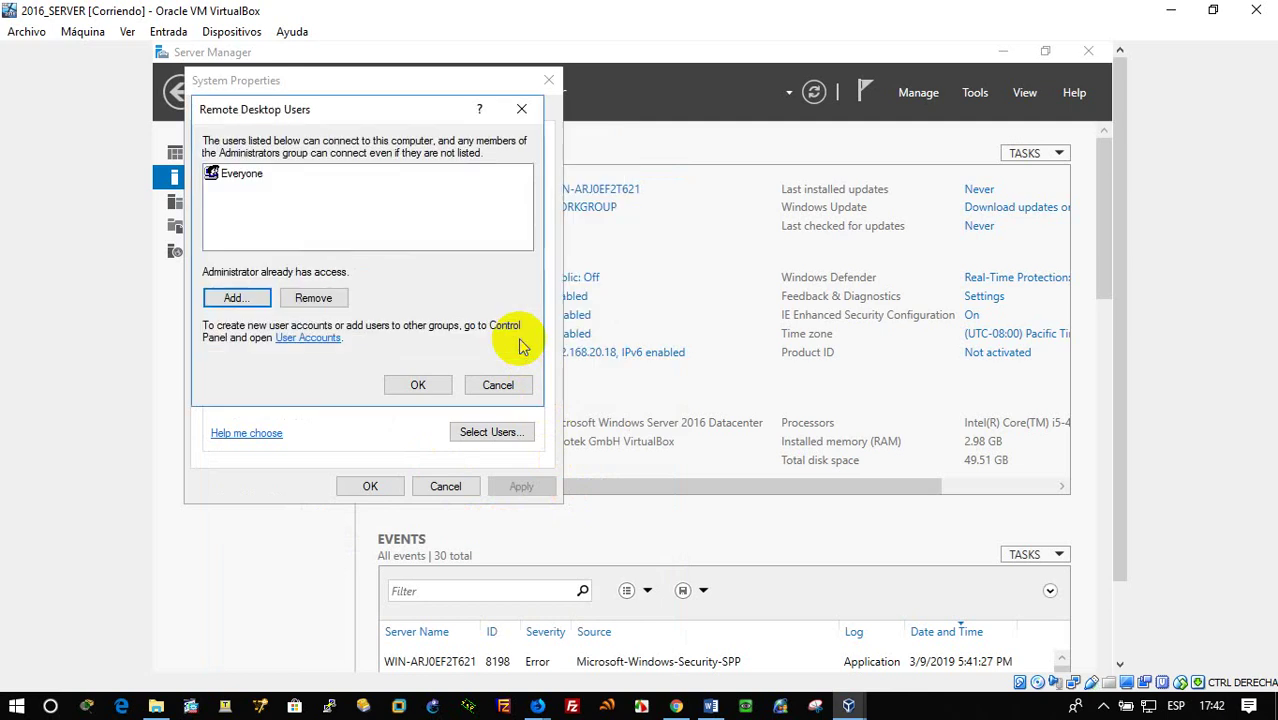
click(417, 385)
click(370, 486)
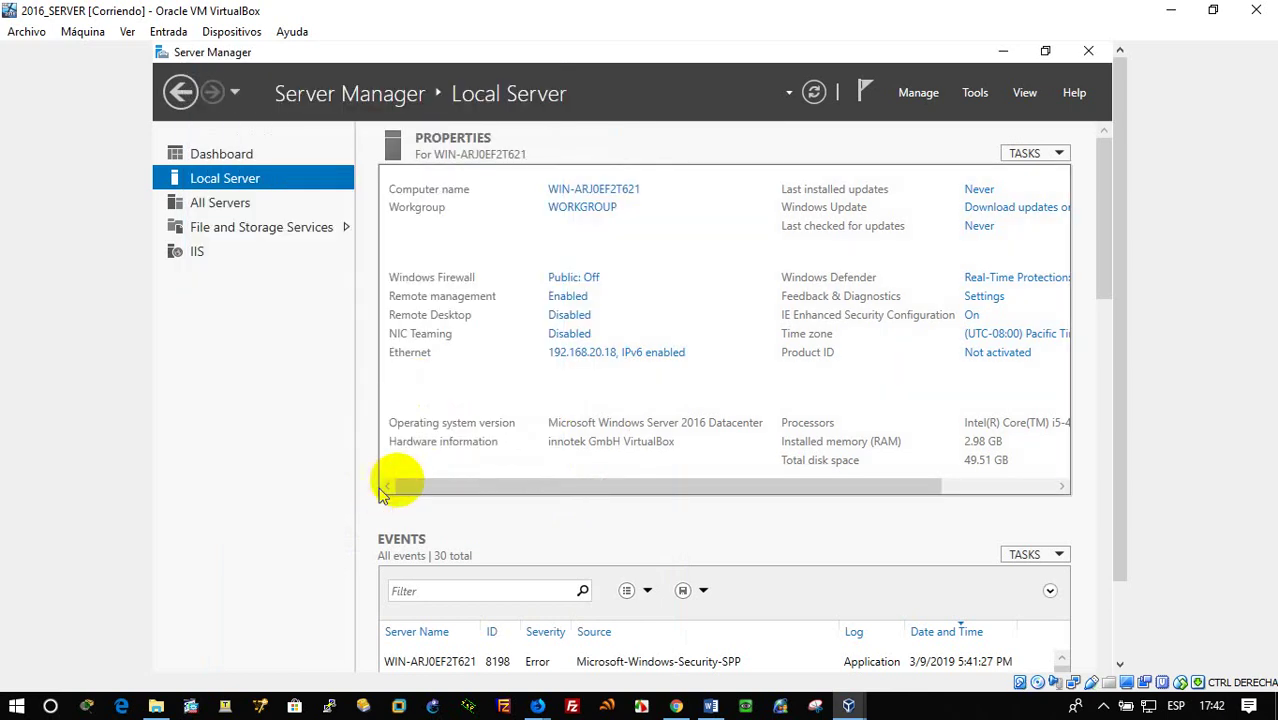
Step: Reopen the server's Remote Desktop settings to review the connection options, and close them without changes
click(569, 315)
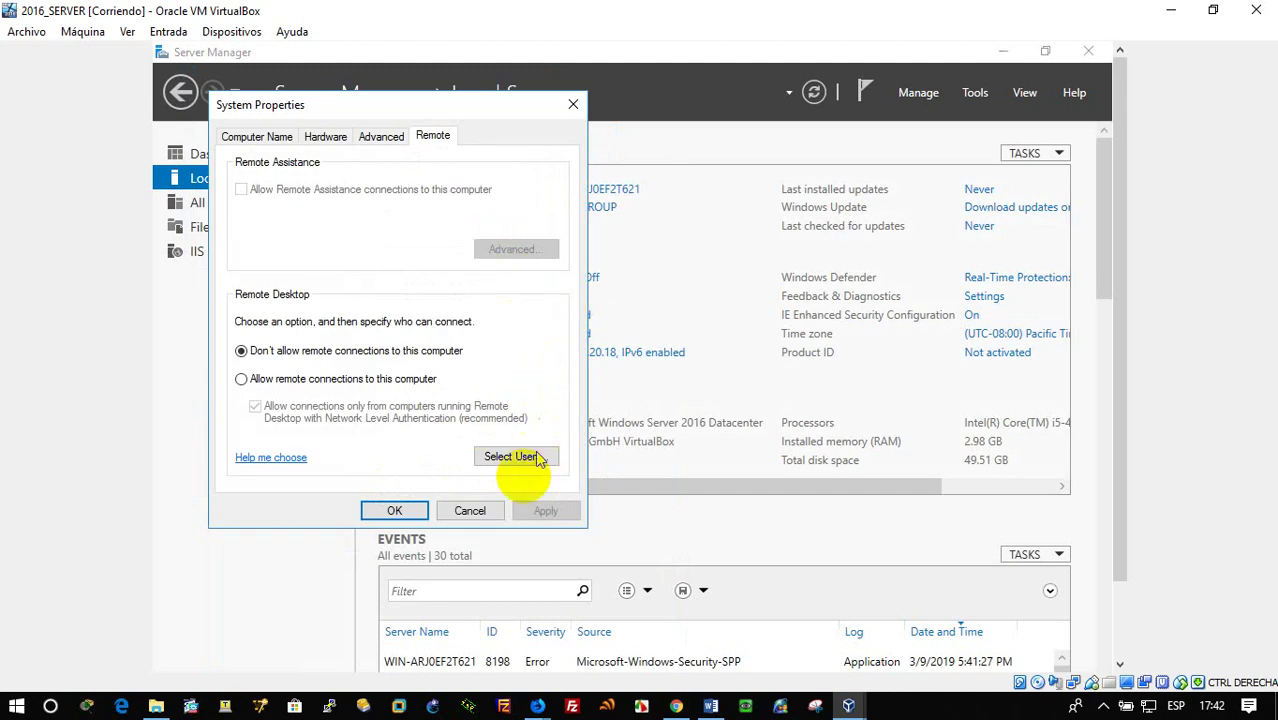
click(412, 512)
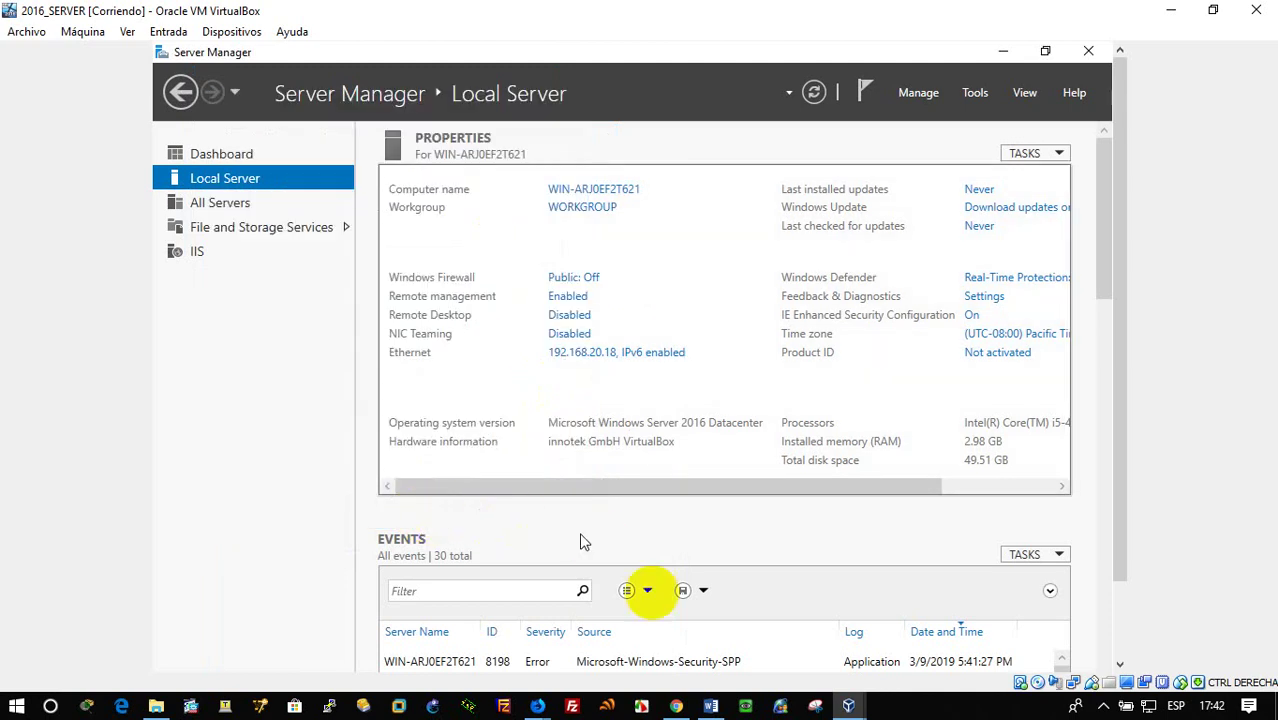
Step: Switch to the YouTube video on enabling Remote Desktop in Windows Server 2016 and review the part showing the remote connection options
click(538, 706)
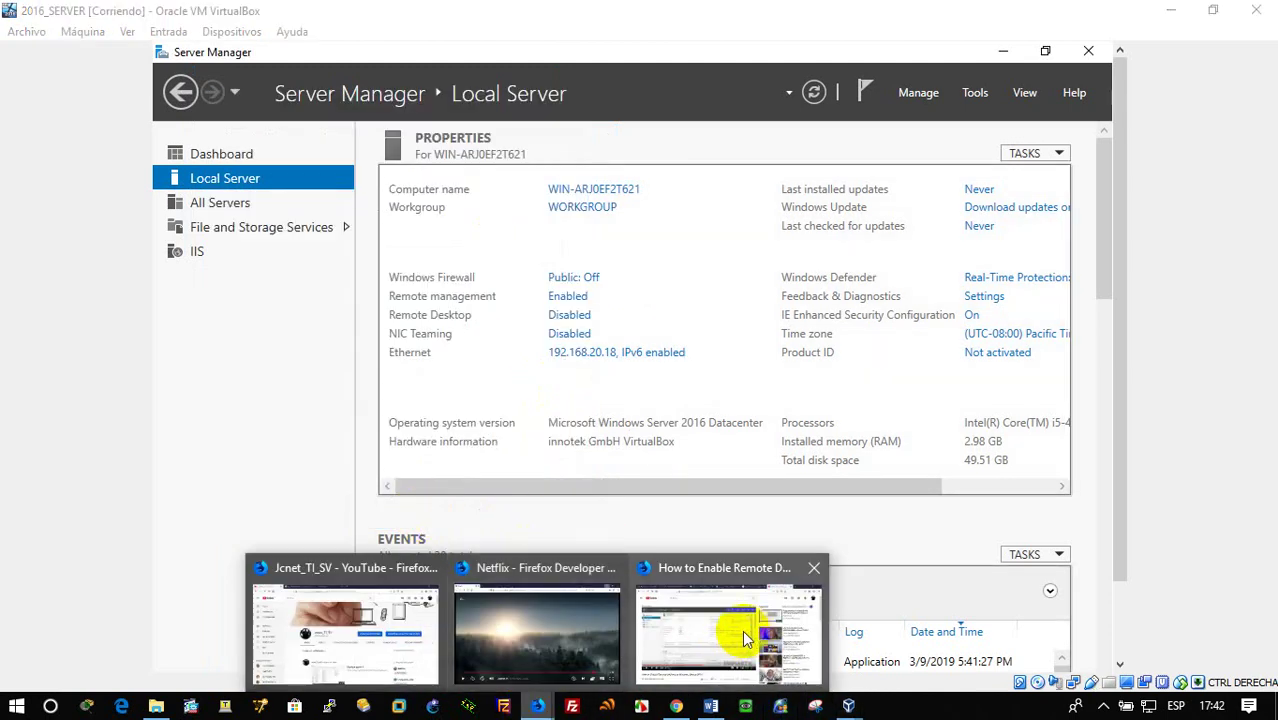
click(743, 638)
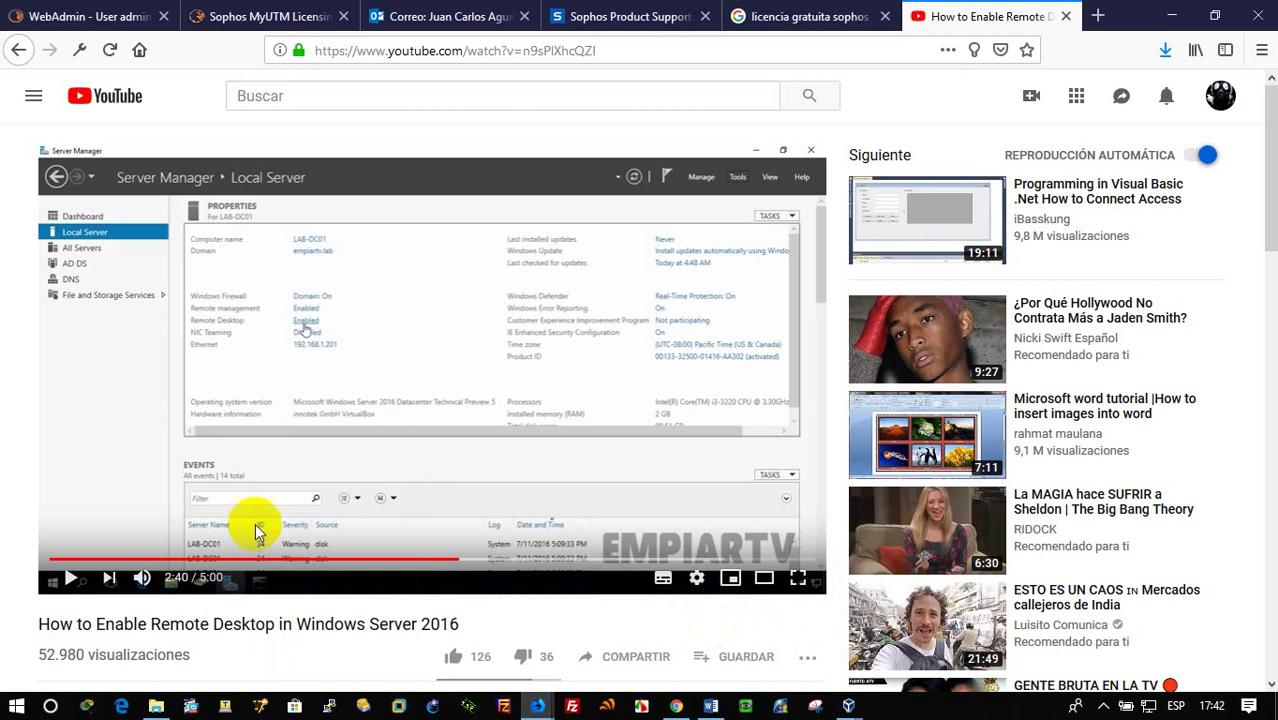
click(288, 560)
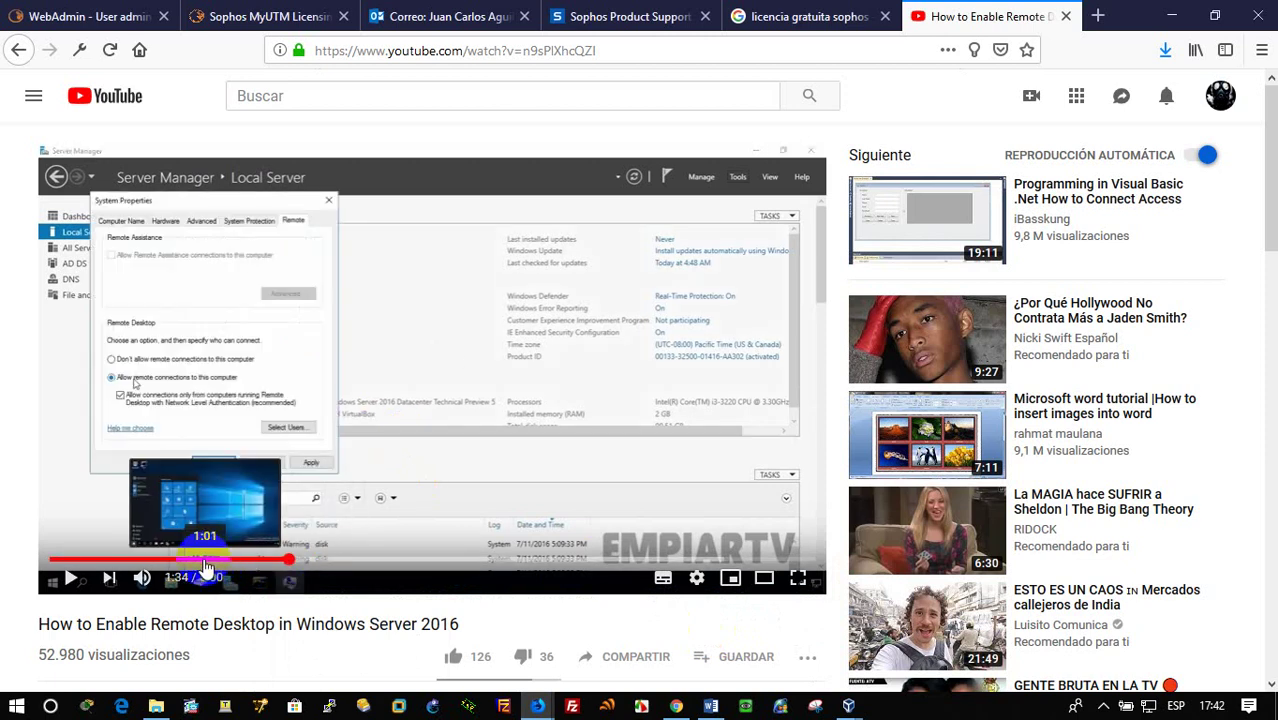
Step: Return to the 2016_SERVER virtual machine and open System Properties from the Windows System information page
click(848, 706)
click(585, 622)
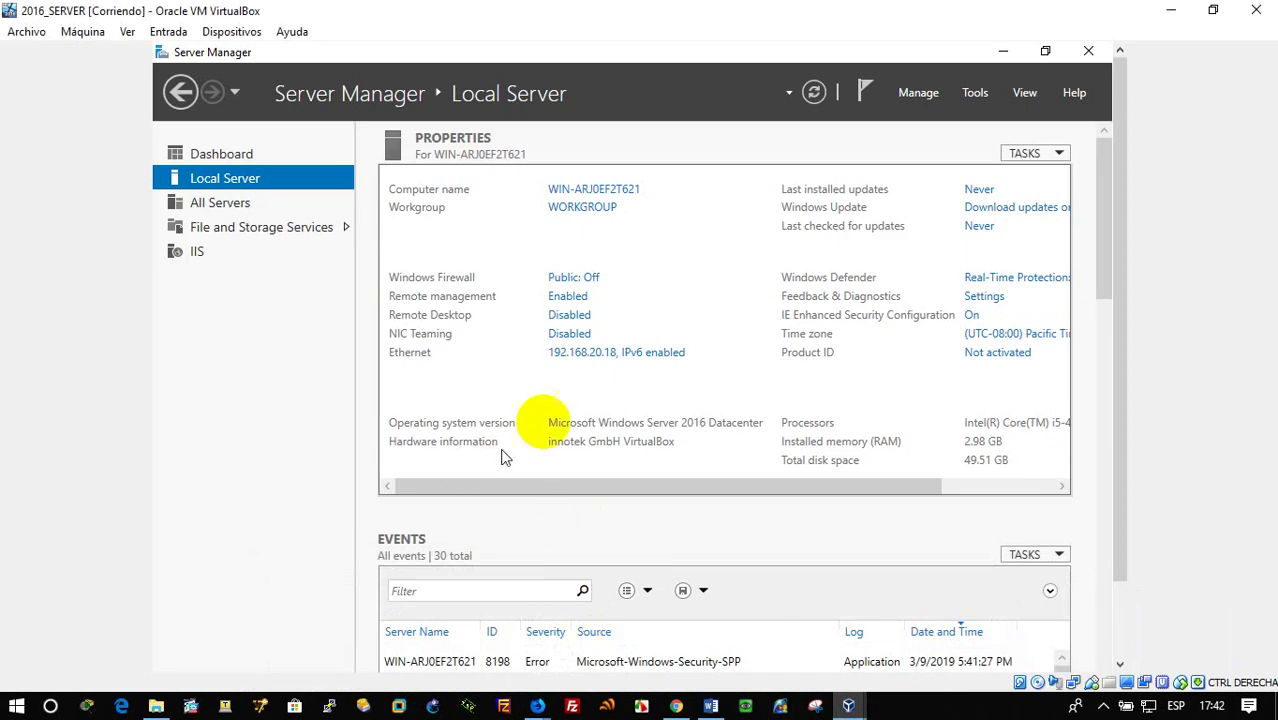
drag(1120, 390, 1120, 480)
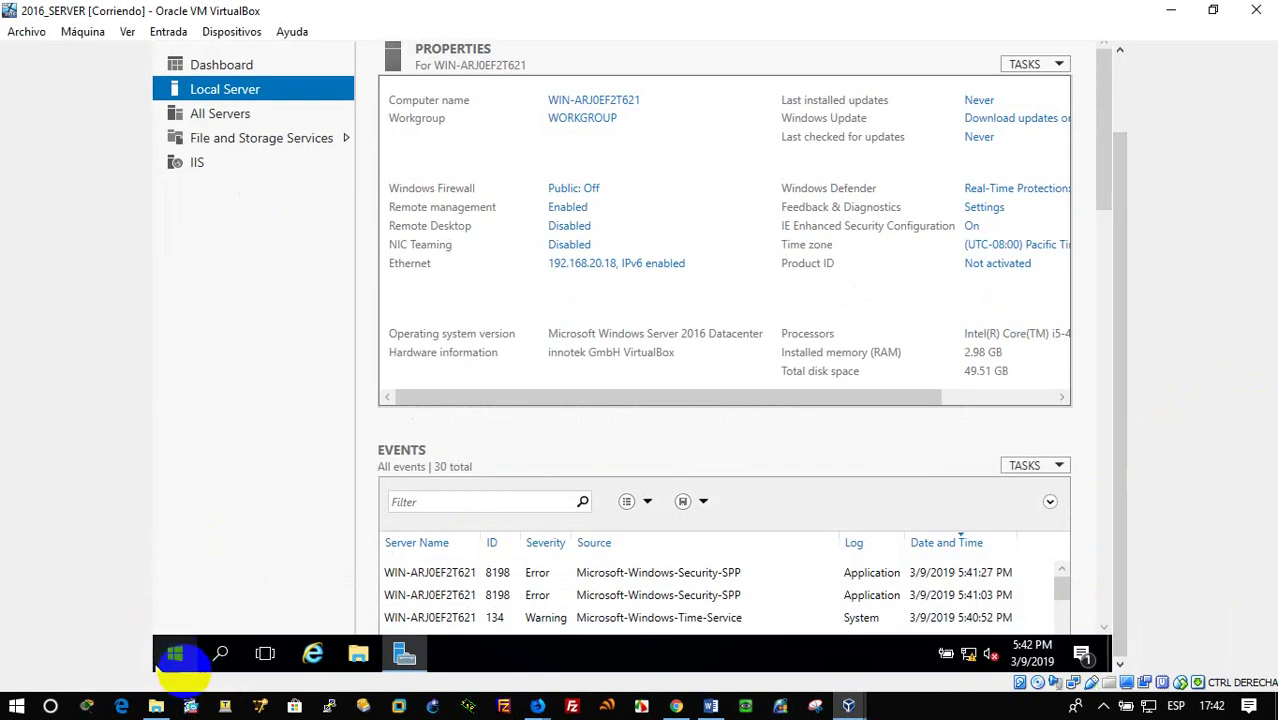
right_click(176, 656)
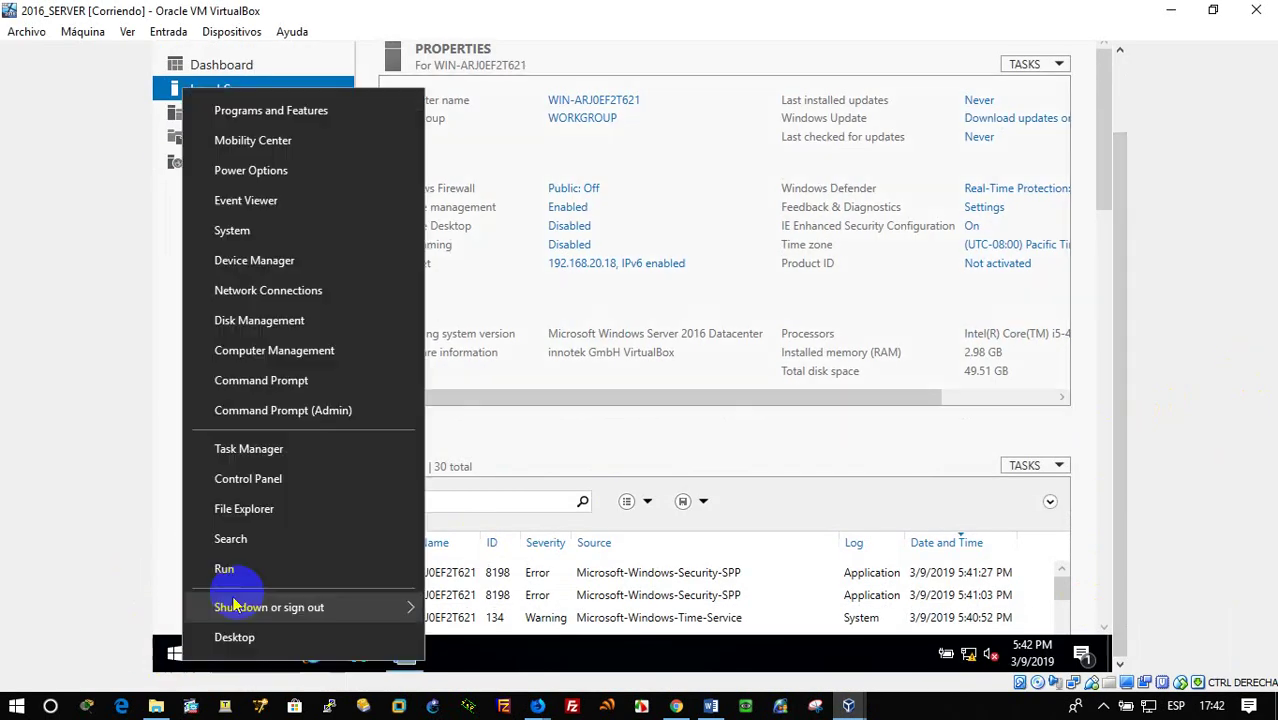
click(331, 240)
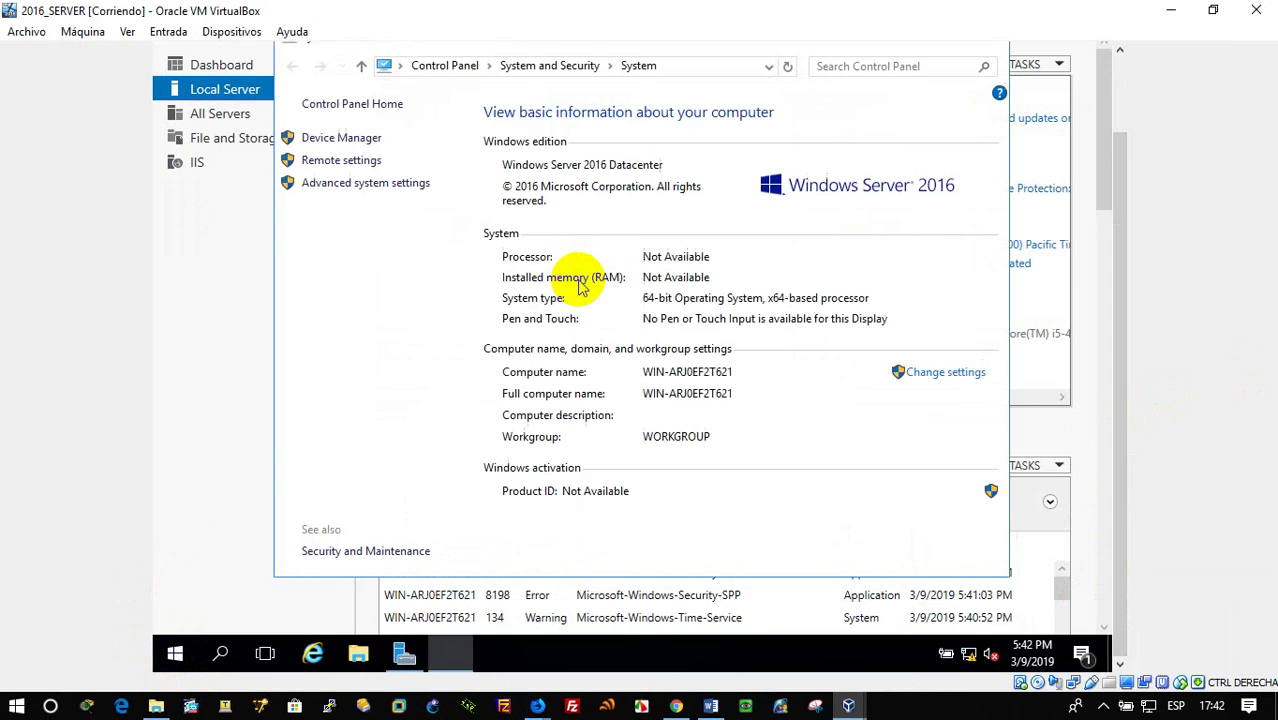
click(955, 380)
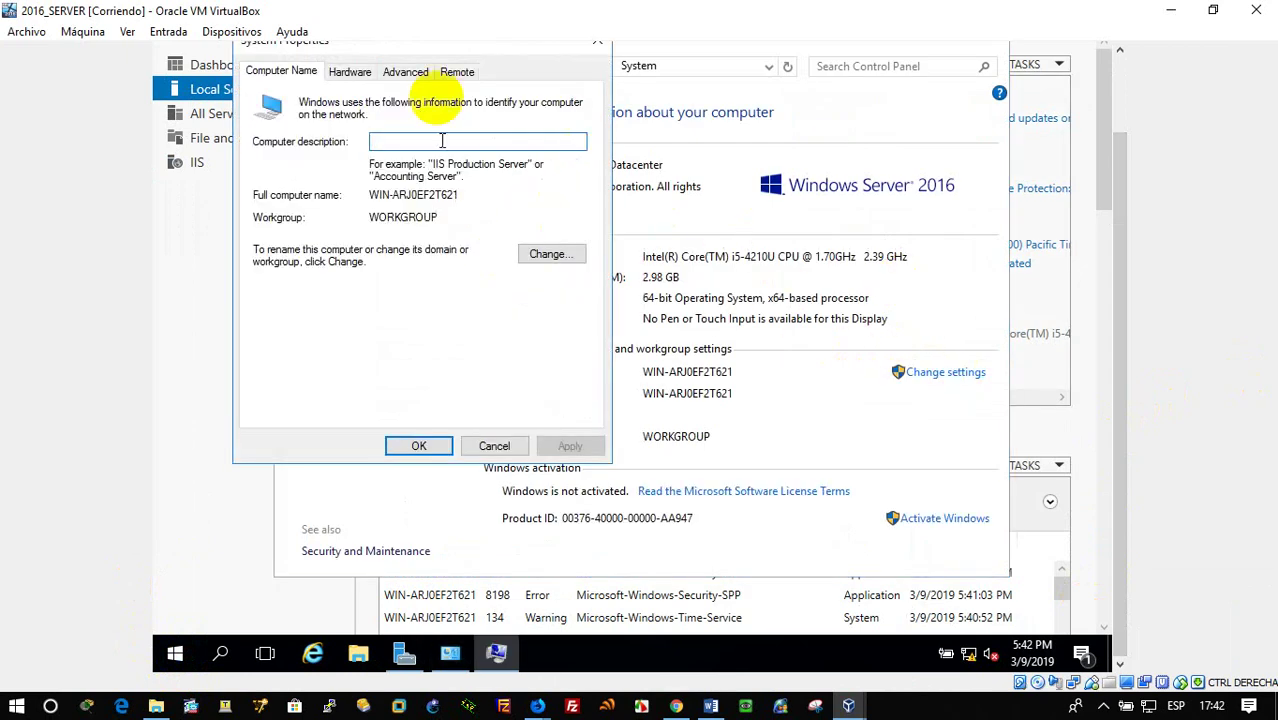
Step: Allow remote connections to this computer, accept the Remote Desktop firewall exception, and confirm System Properties
click(456, 74)
click(385, 314)
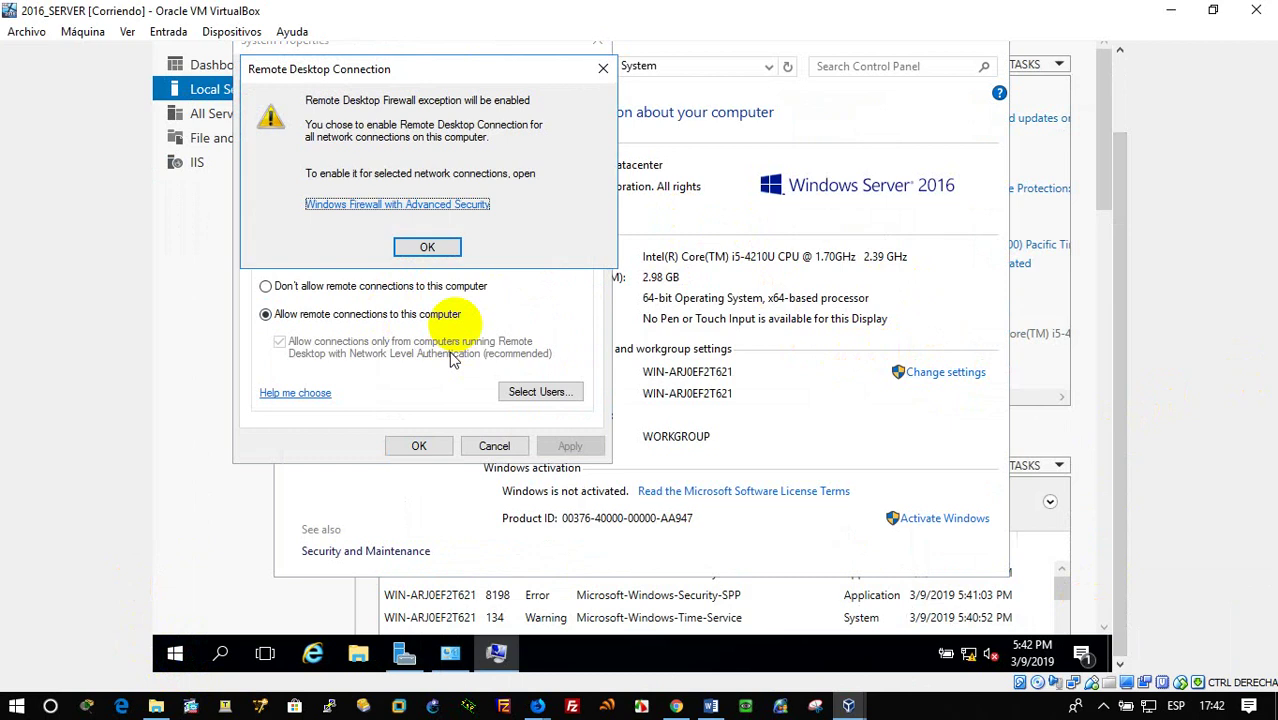
click(432, 248)
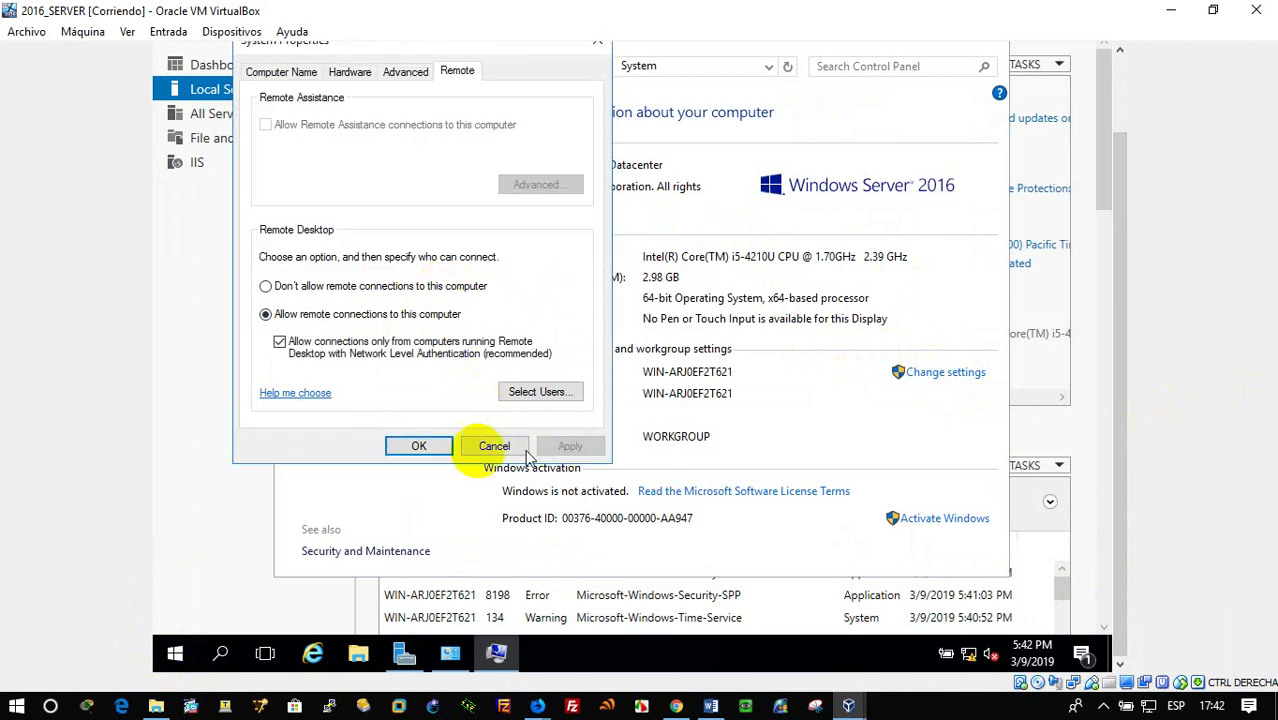
click(437, 450)
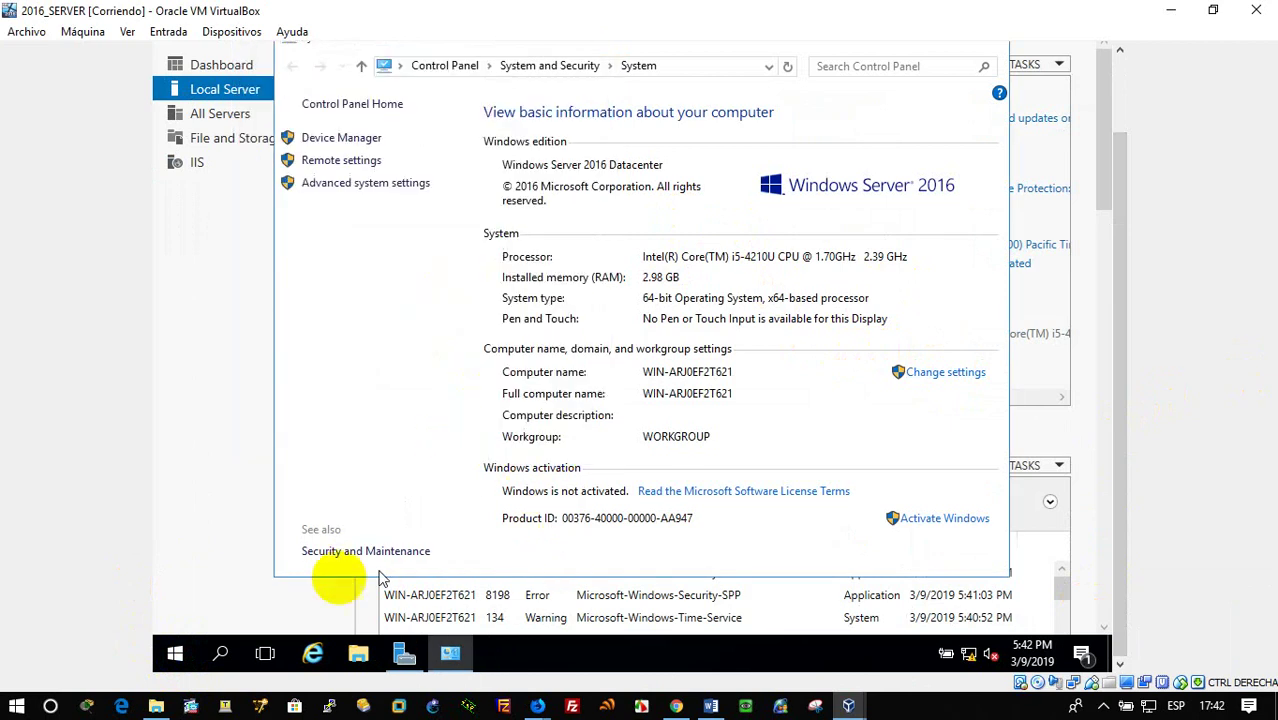
Step: Close and reopen Server Manager, and check the Remote Desktop status in the Local Server properties
click(291, 584)
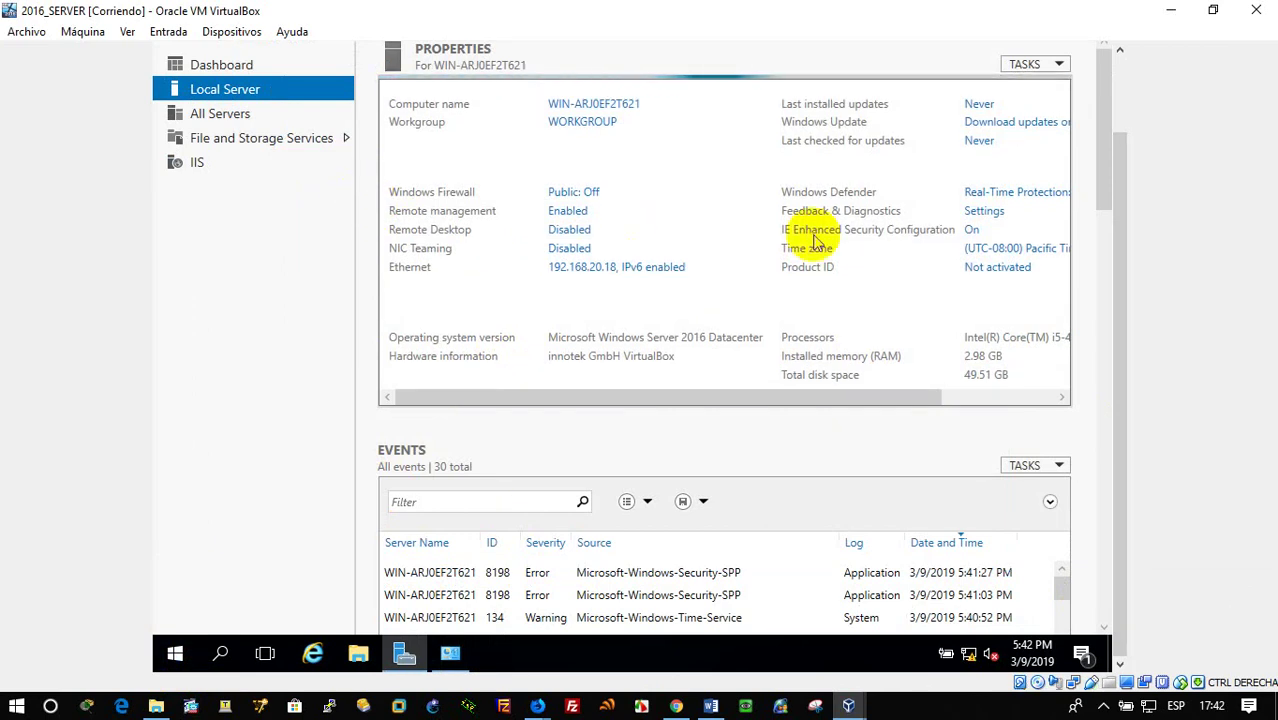
click(1118, 293)
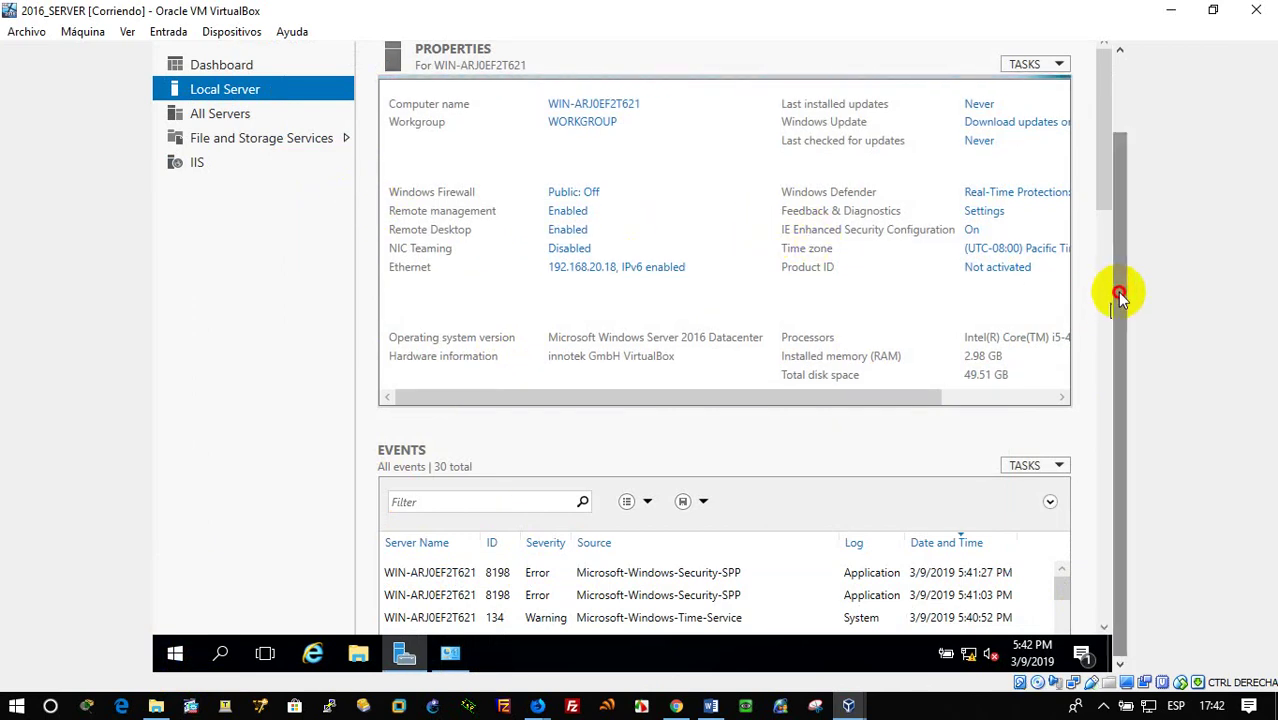
drag(1118, 293, 1122, 218)
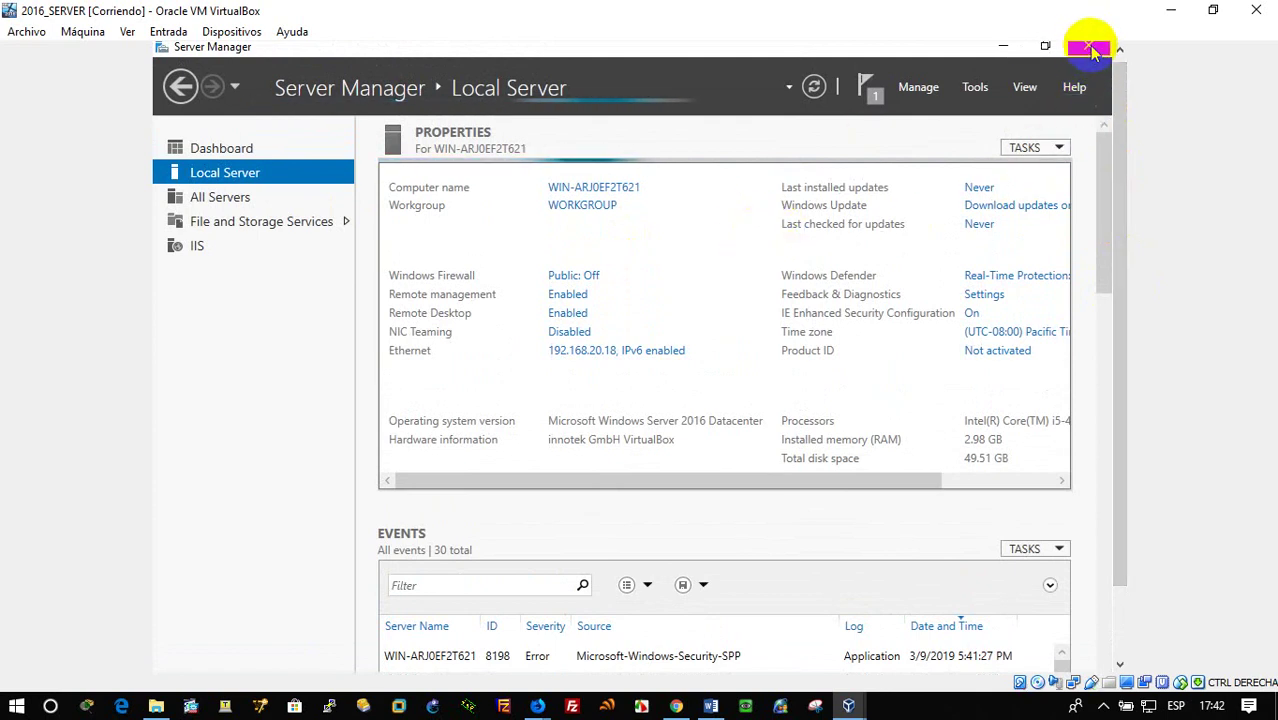
click(1093, 50)
drag(1122, 200, 1087, 476)
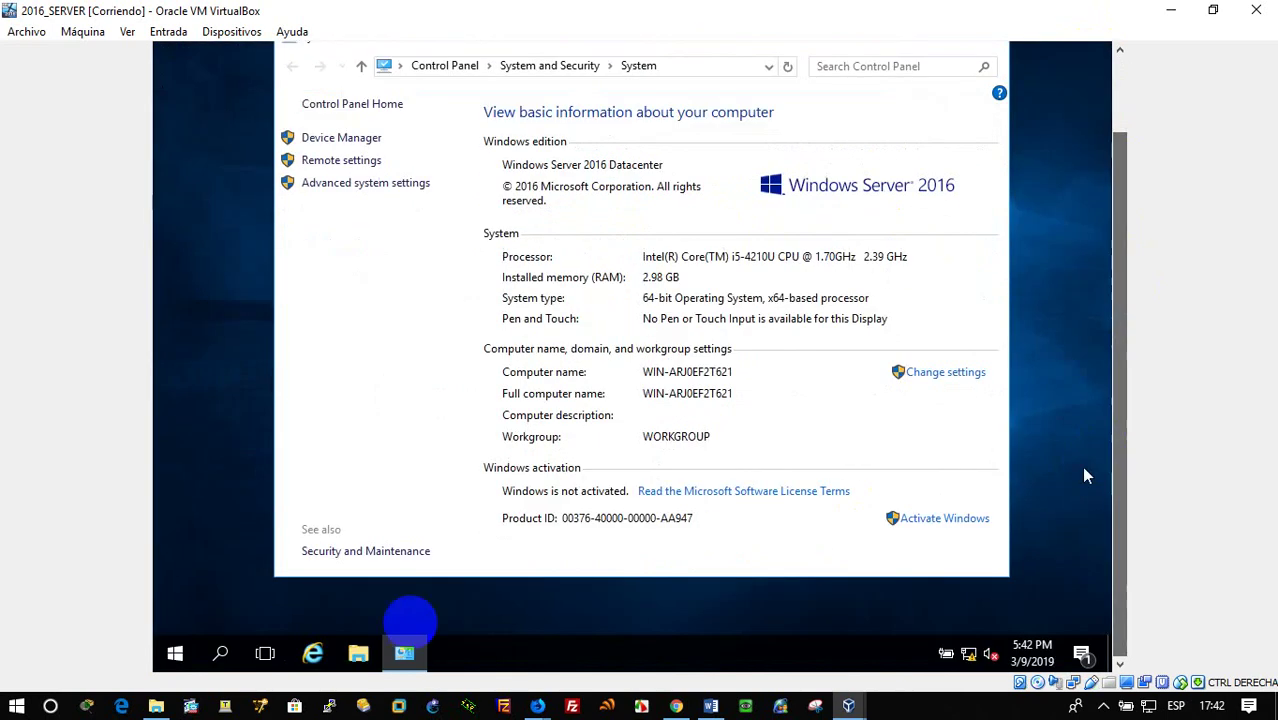
click(175, 655)
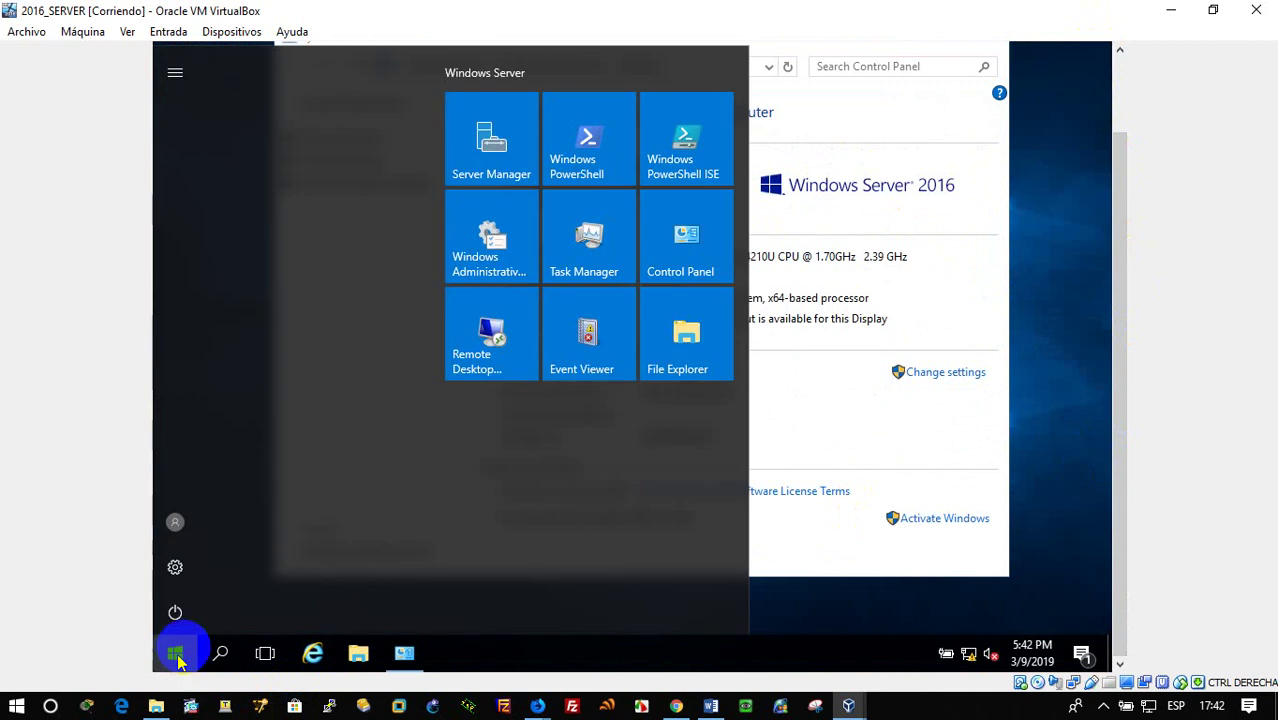
click(502, 139)
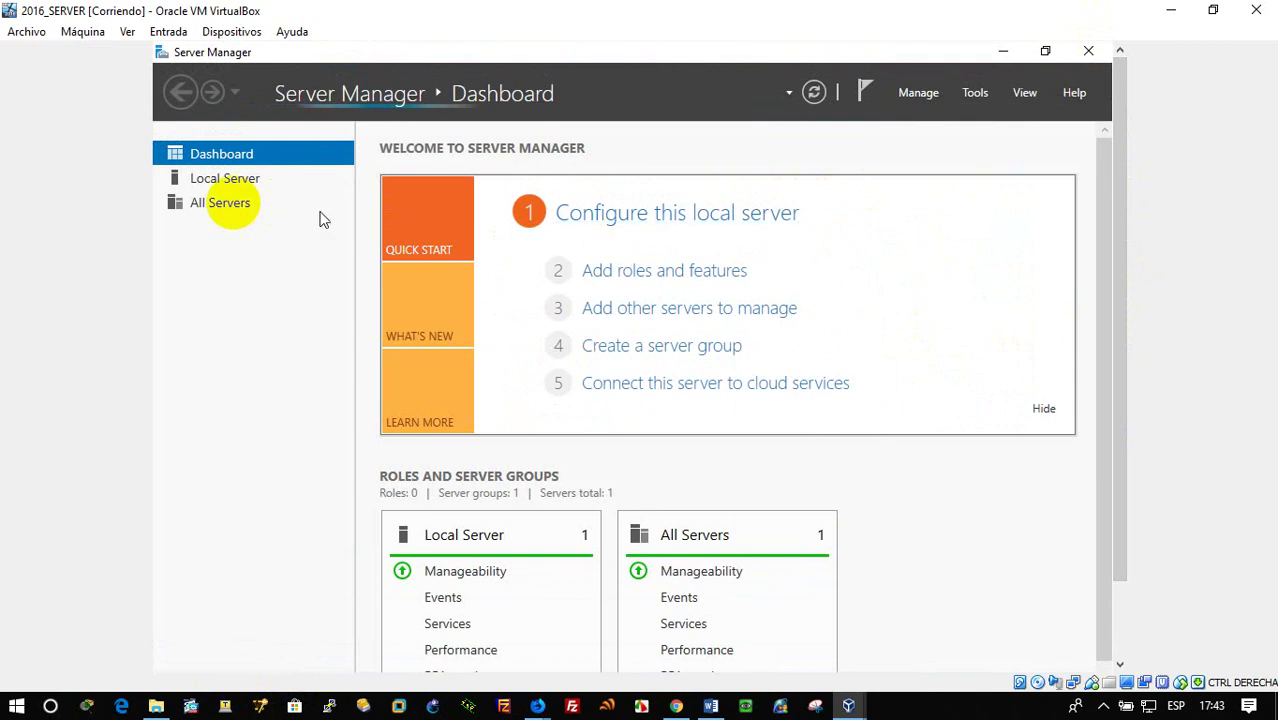
click(222, 182)
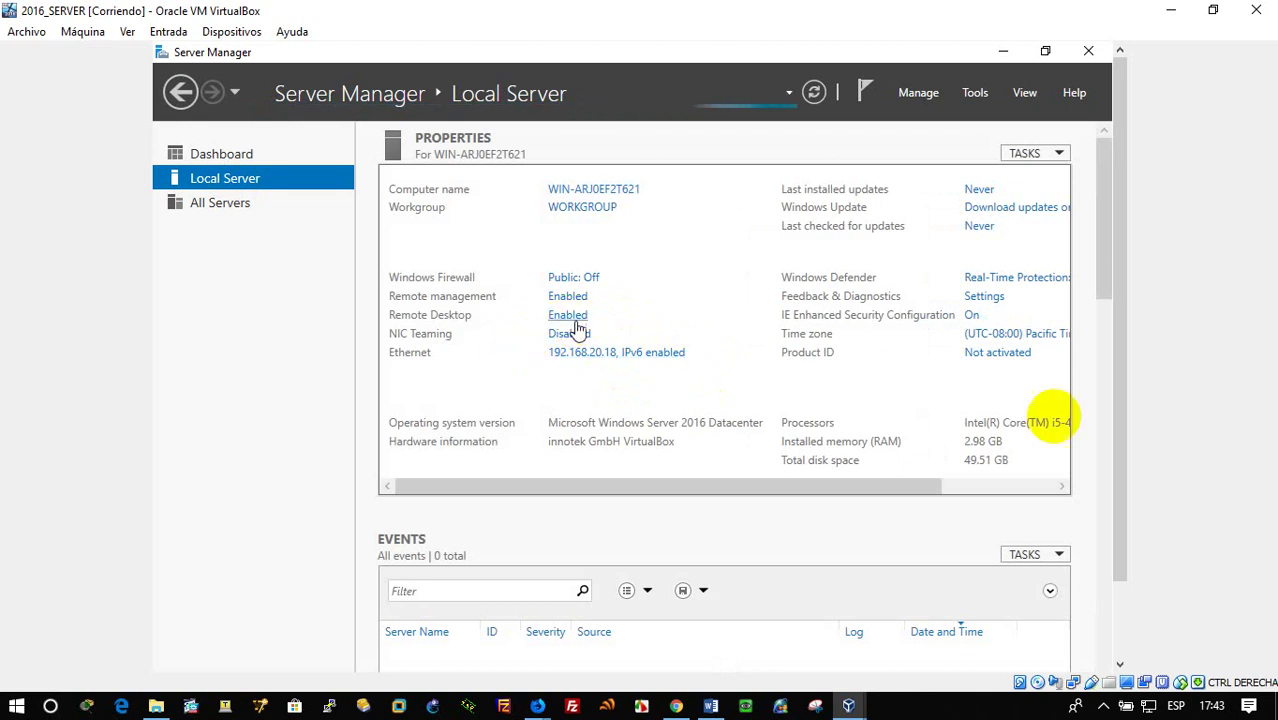
Step: Reopen the server's remote settings from the System information page to review them, and close them without changes
click(1122, 517)
drag(1122, 517, 1120, 615)
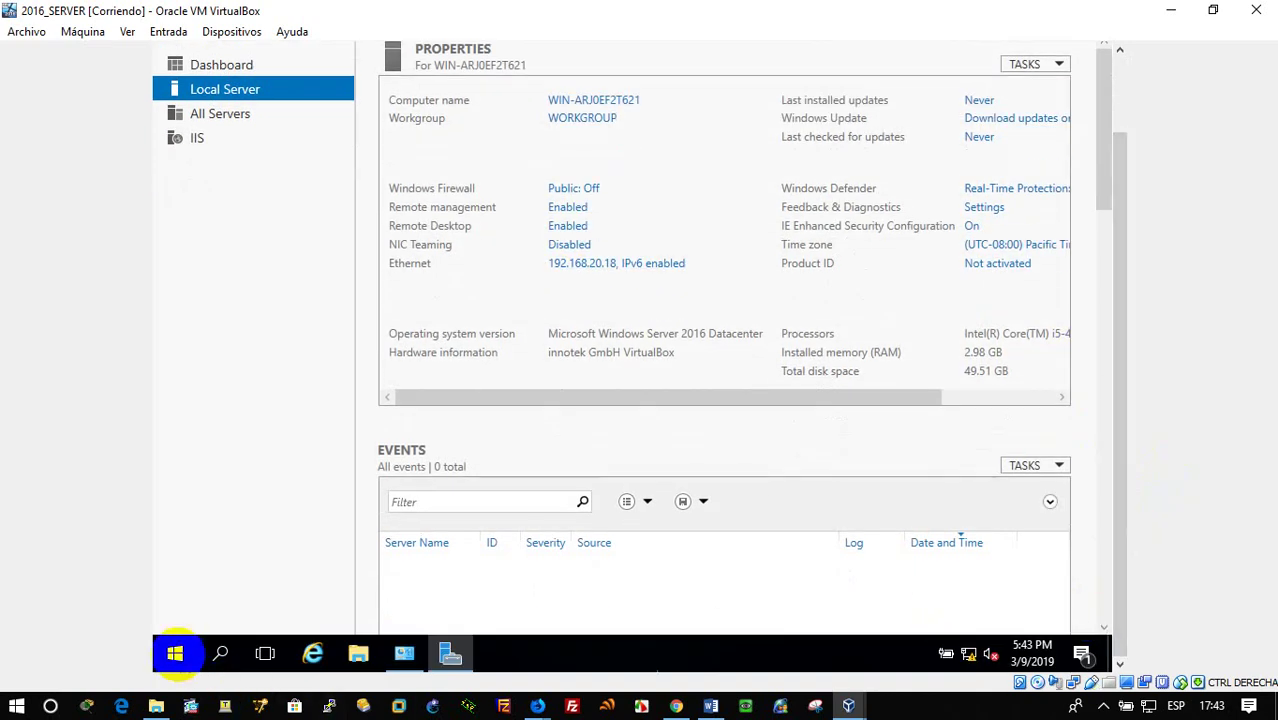
right_click(174, 654)
click(262, 224)
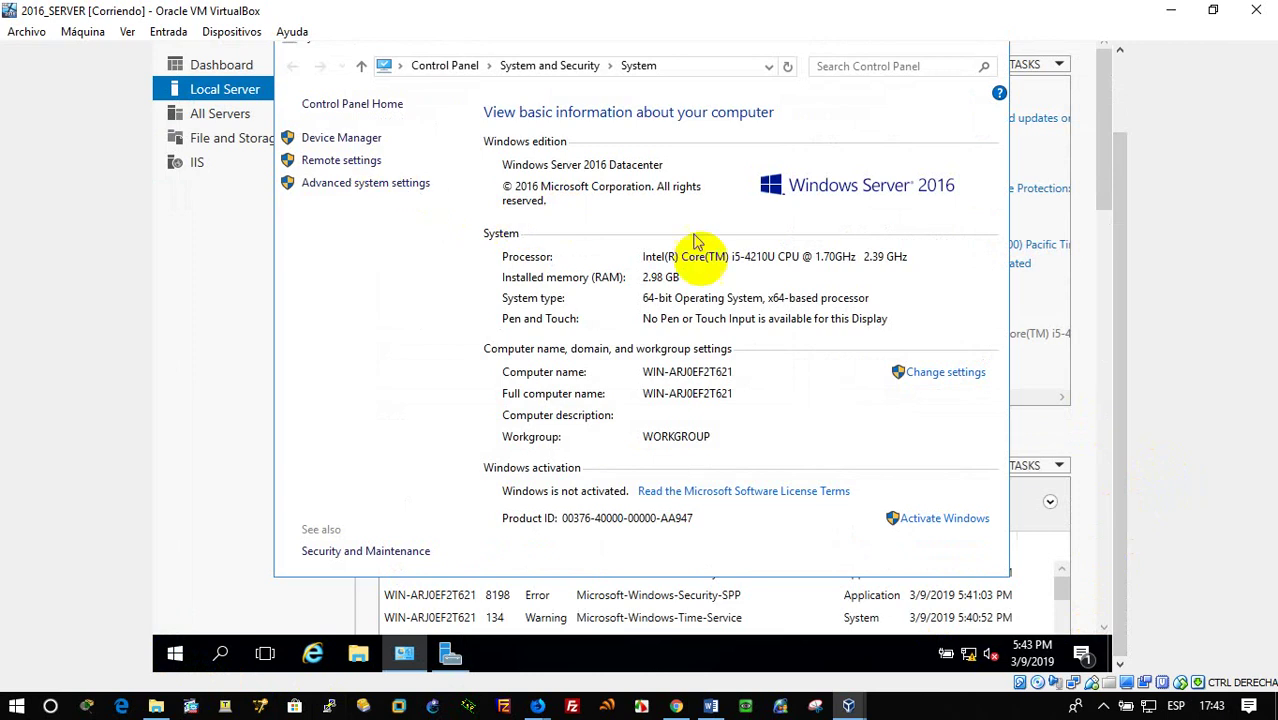
click(940, 373)
click(504, 121)
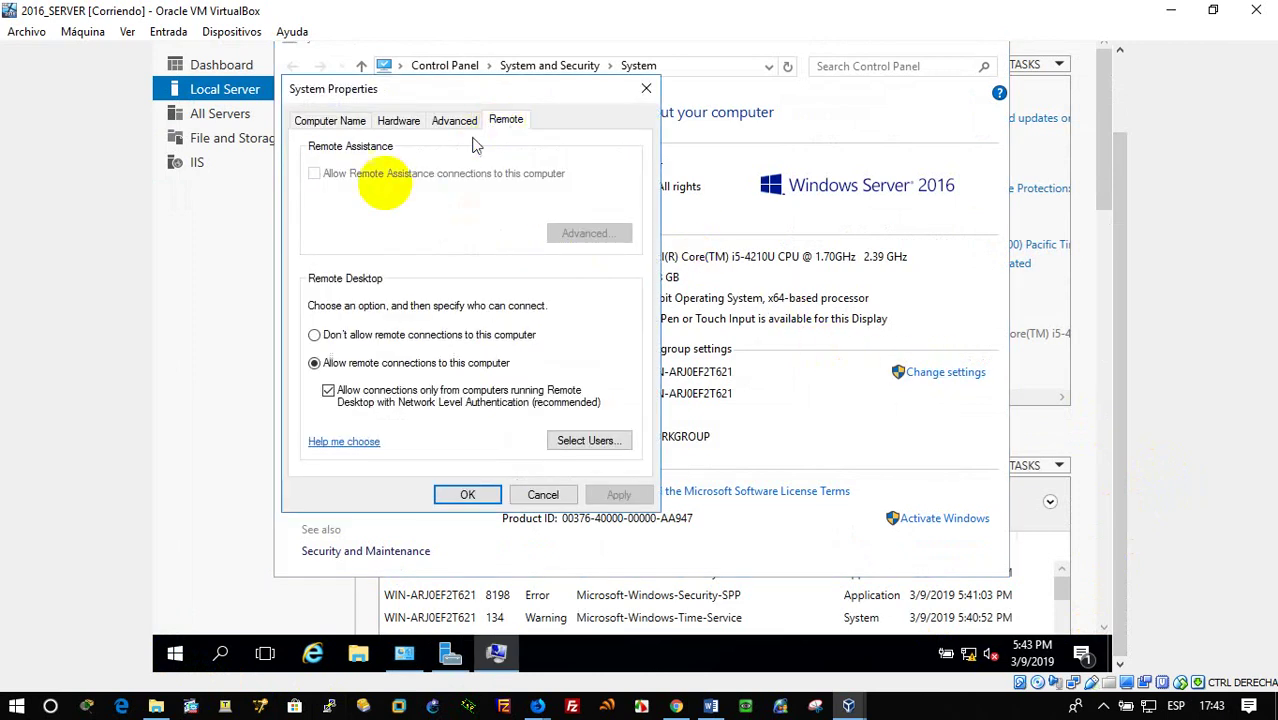
click(551, 502)
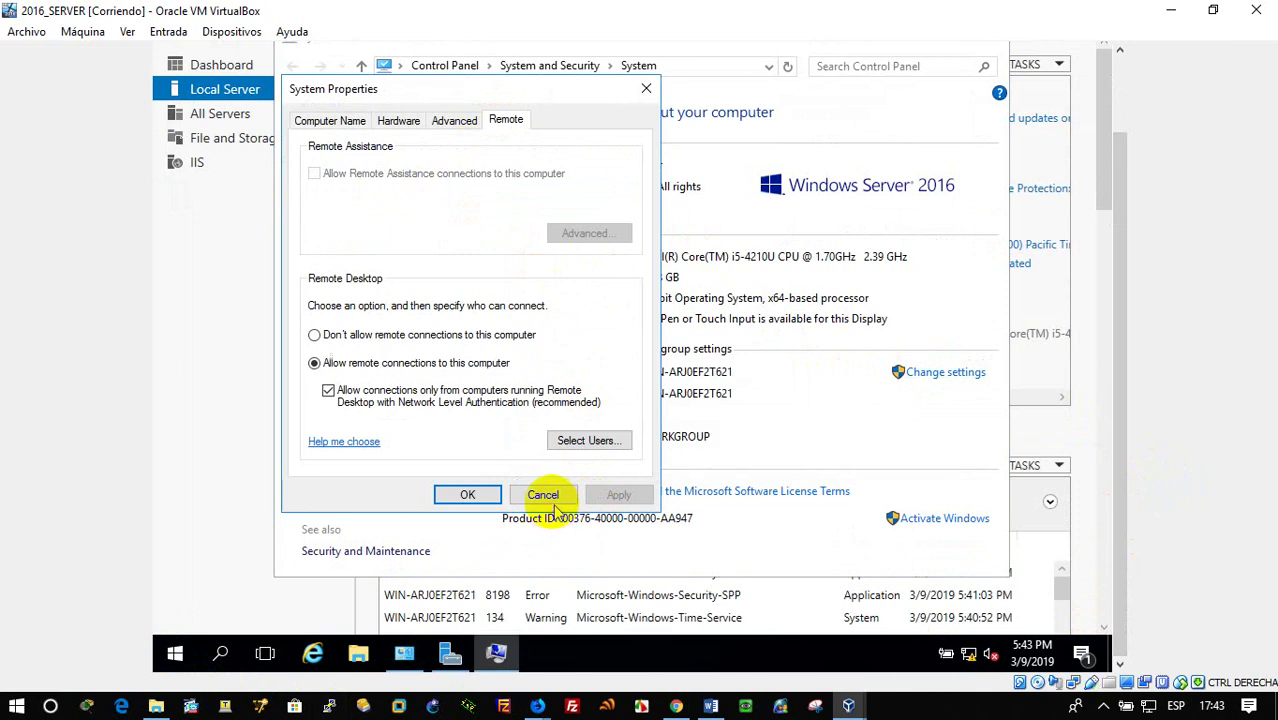
Step: Switch to the W7 virtual machine, dismiss the connection error, and connect by Remote Desktop to 192.168.20.18 as administrator with the account password
mouse_move(846, 702)
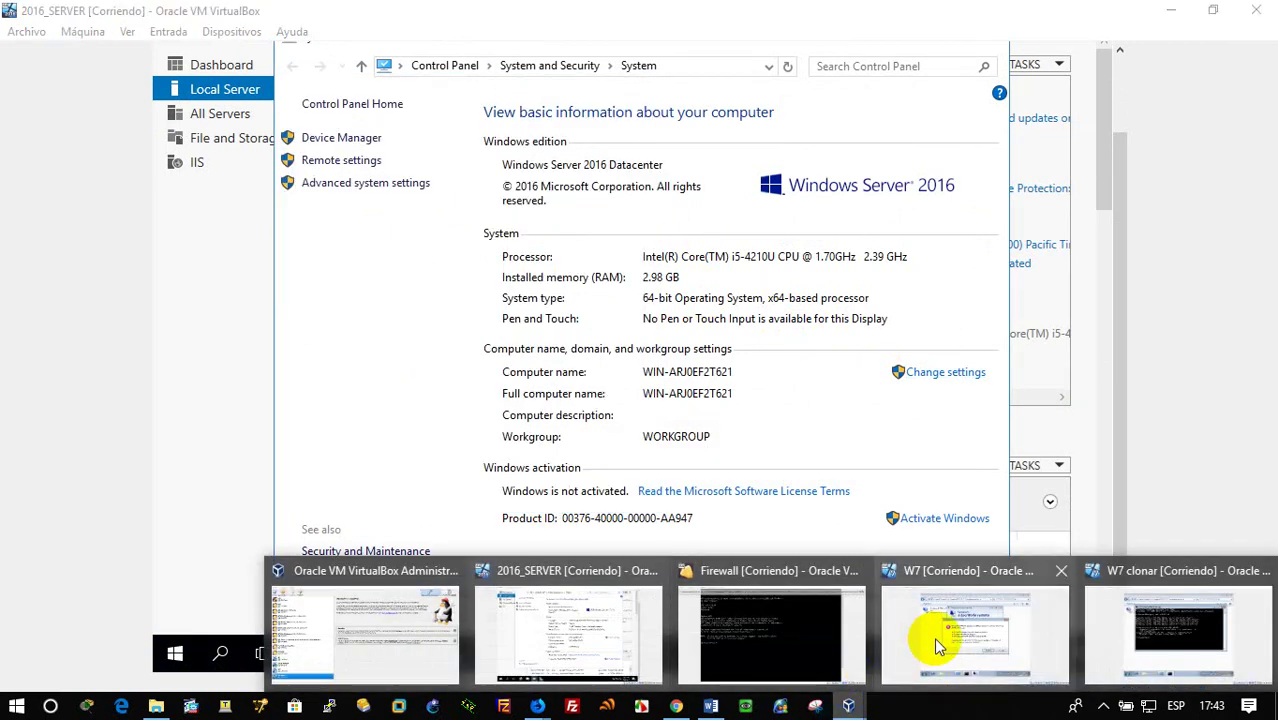
click(934, 637)
click(729, 458)
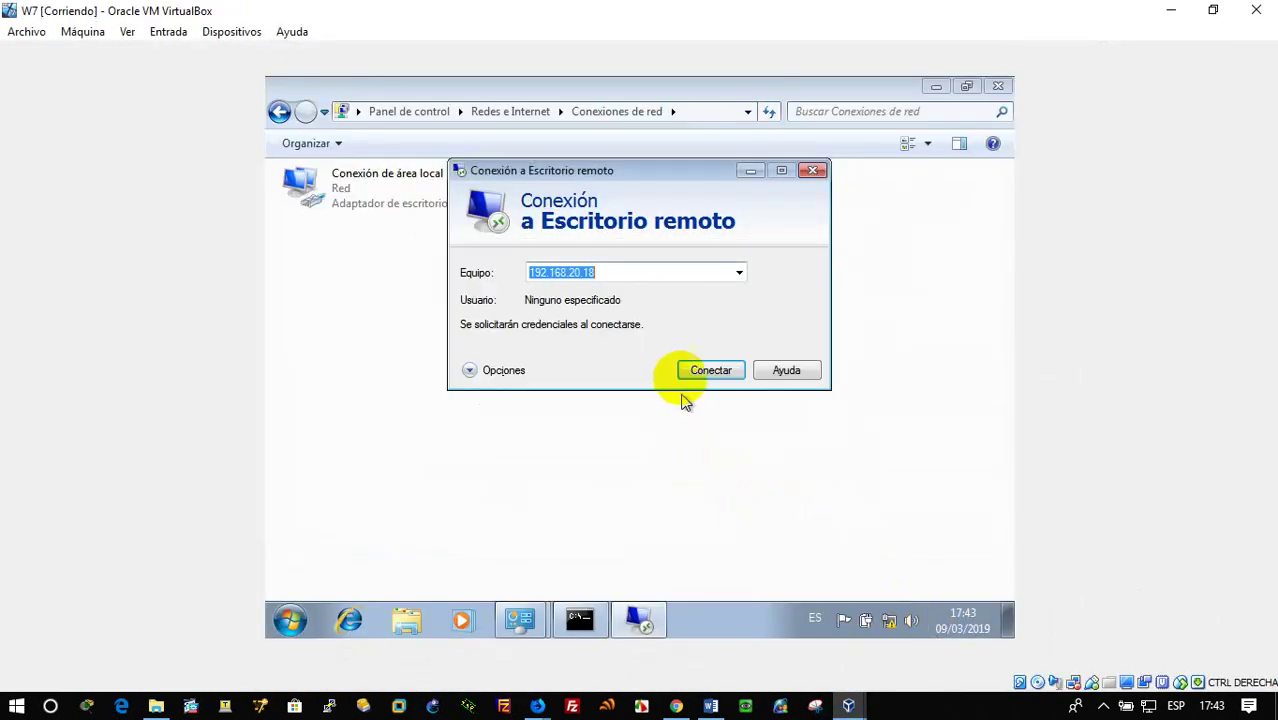
click(687, 380)
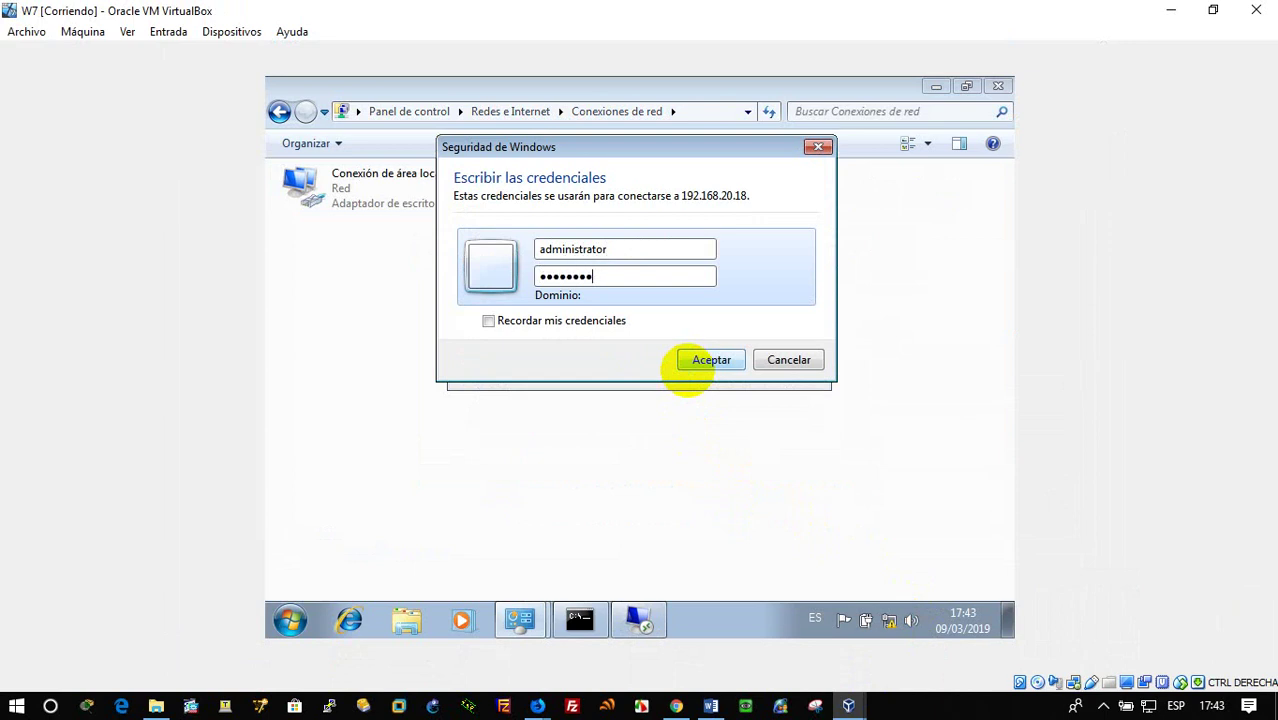
click(690, 365)
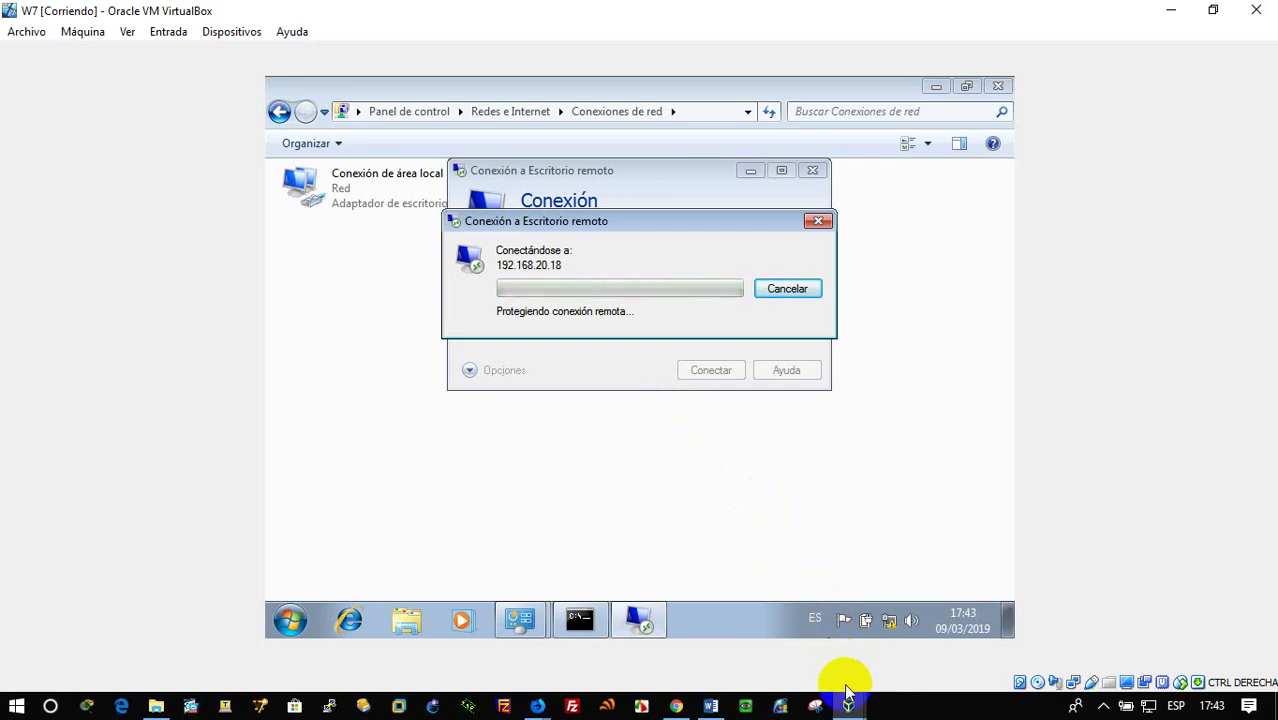
mouse_move(848, 707)
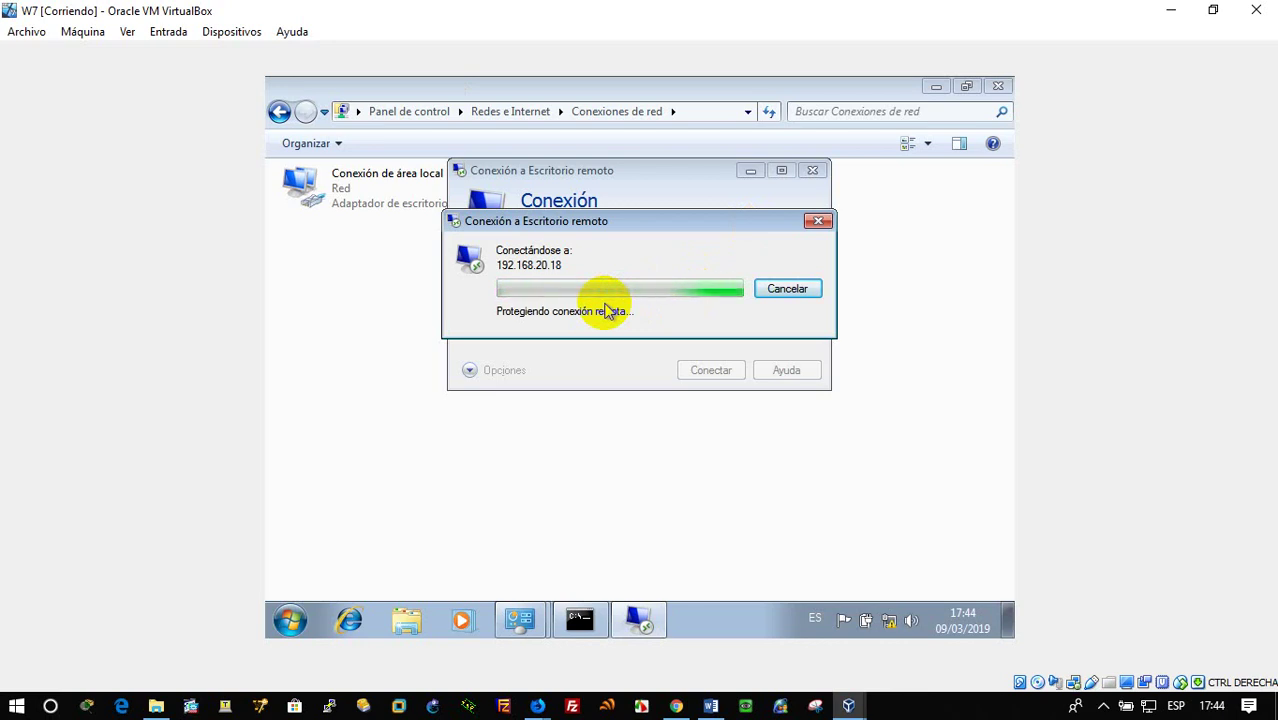
click(692, 435)
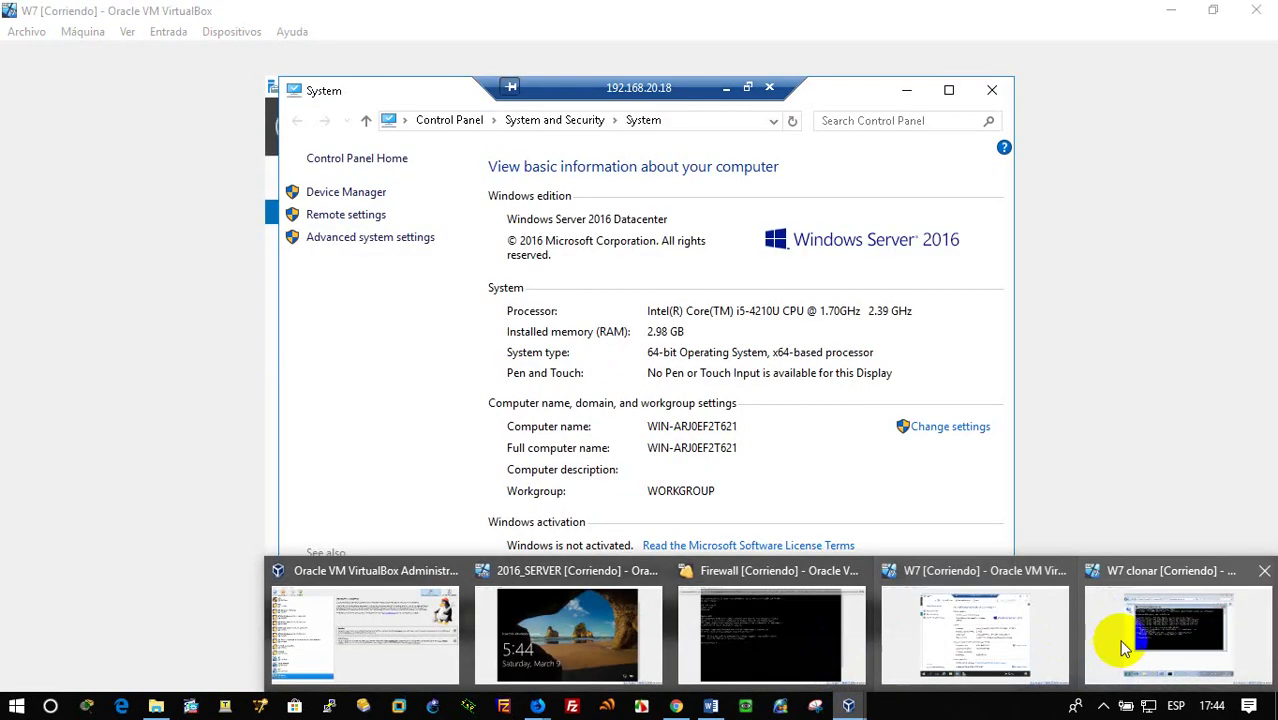
Step: Switch to the W7 clonar virtual machine, find and open Remote Desktop Connection, and try to connect to 192.168.20.18
click(1129, 632)
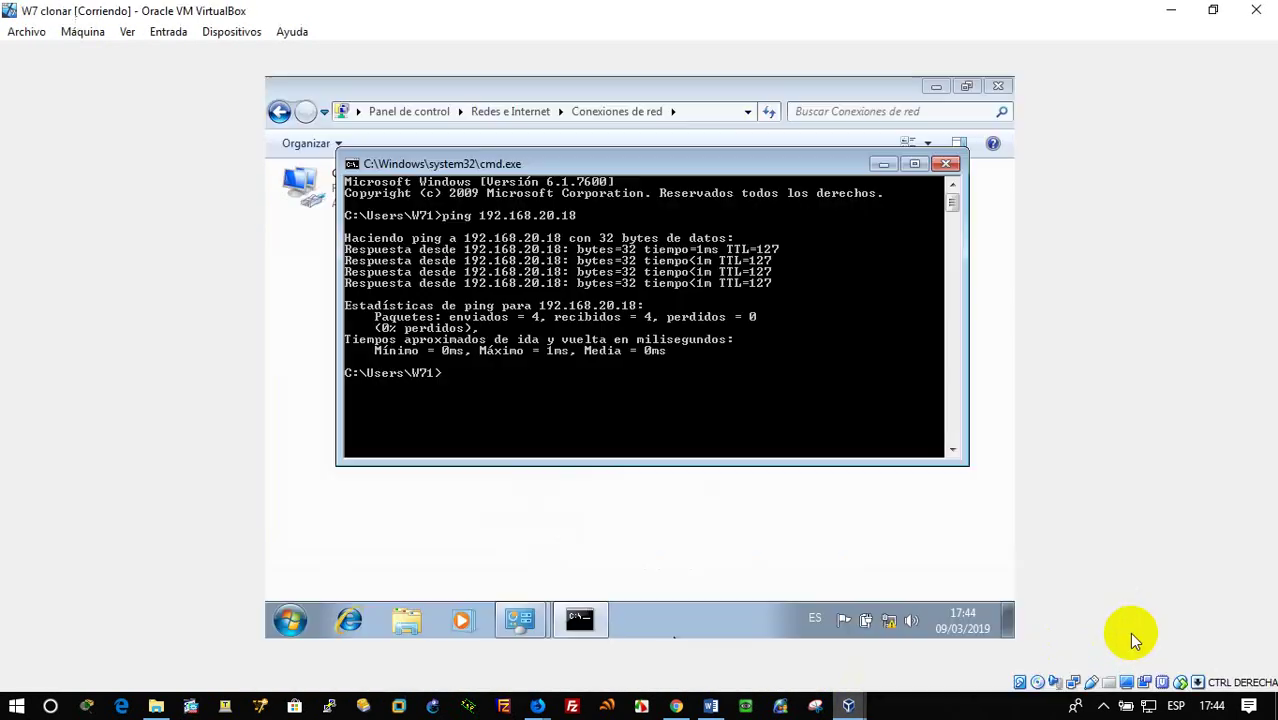
click(277, 624)
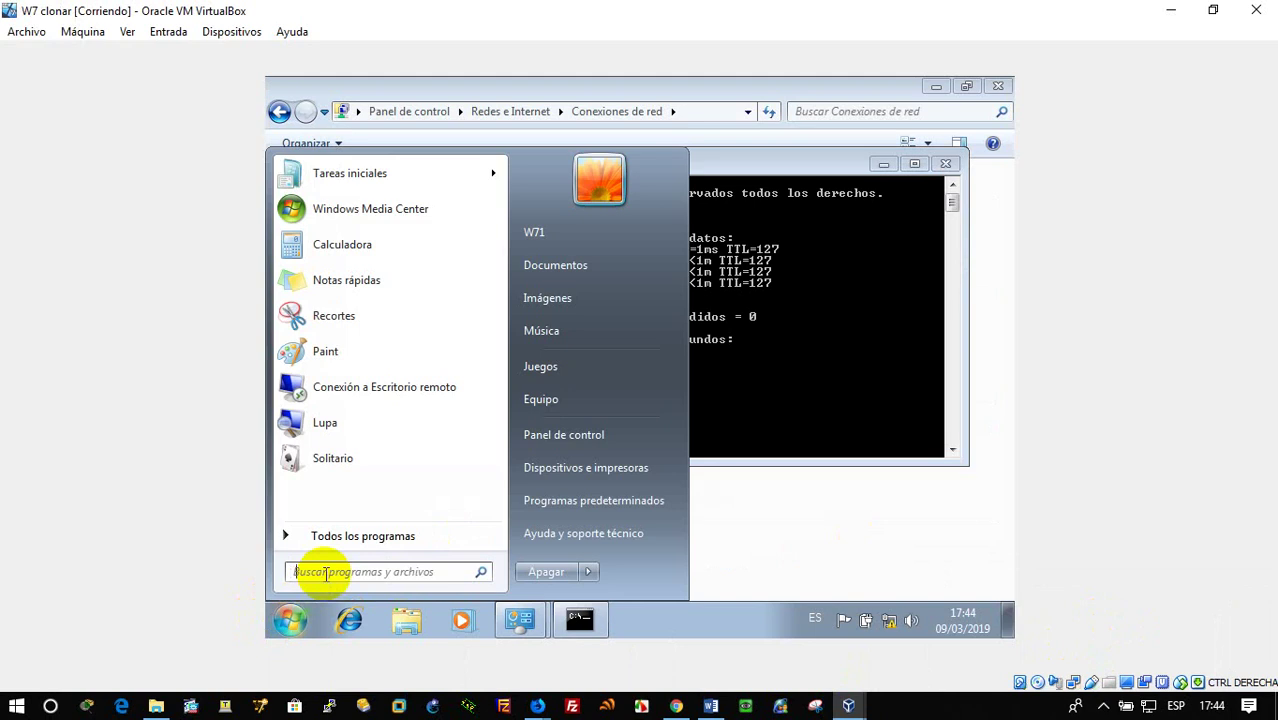
text(esc)
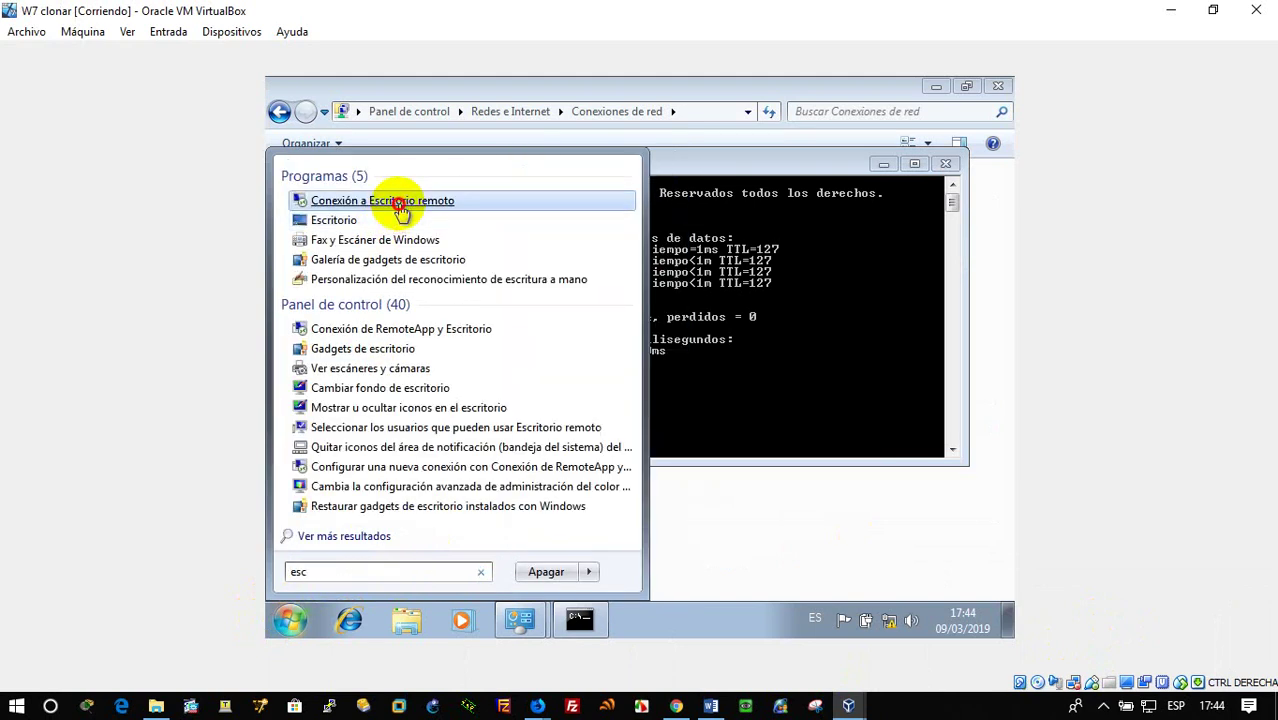
click(399, 203)
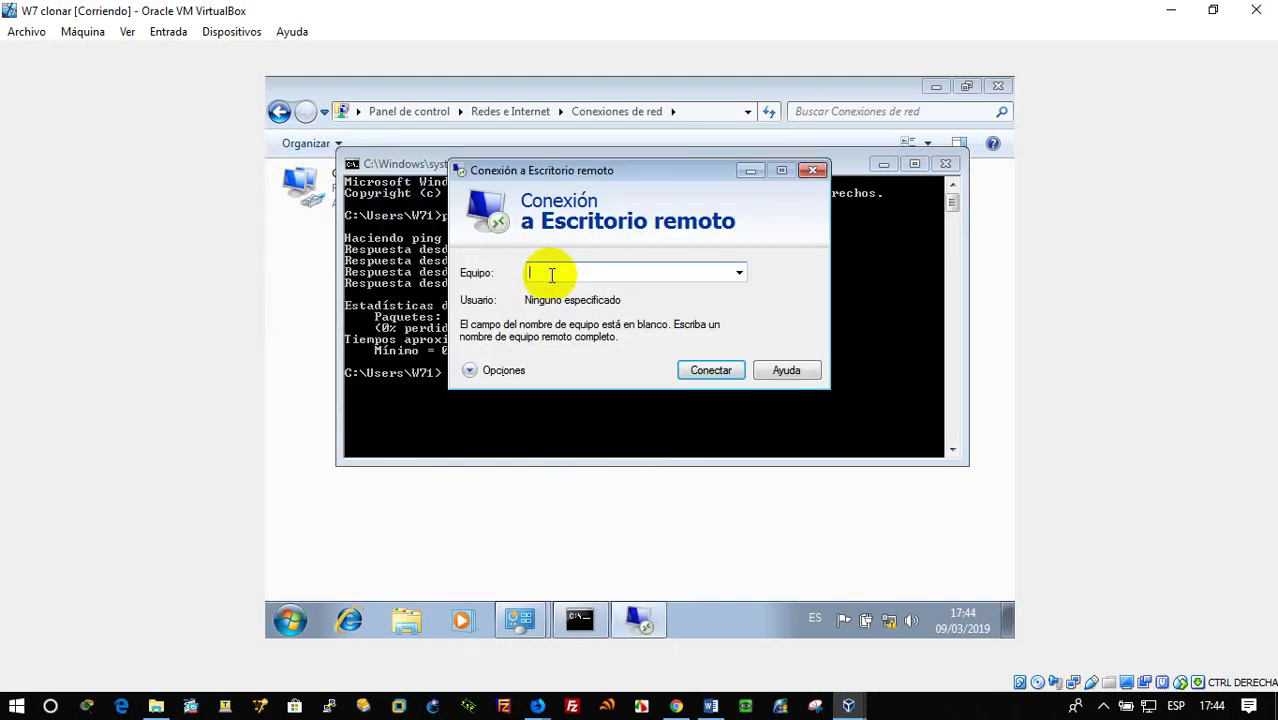
text(192.168.20.18)
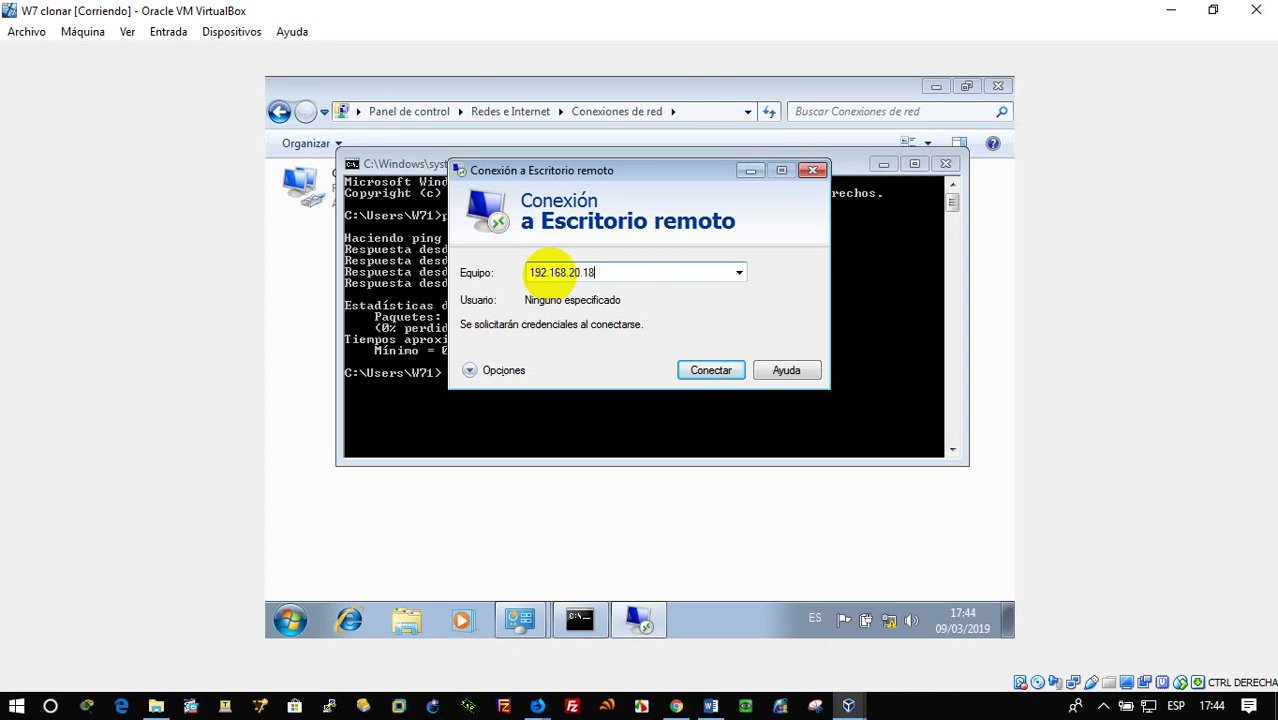
key(Return)
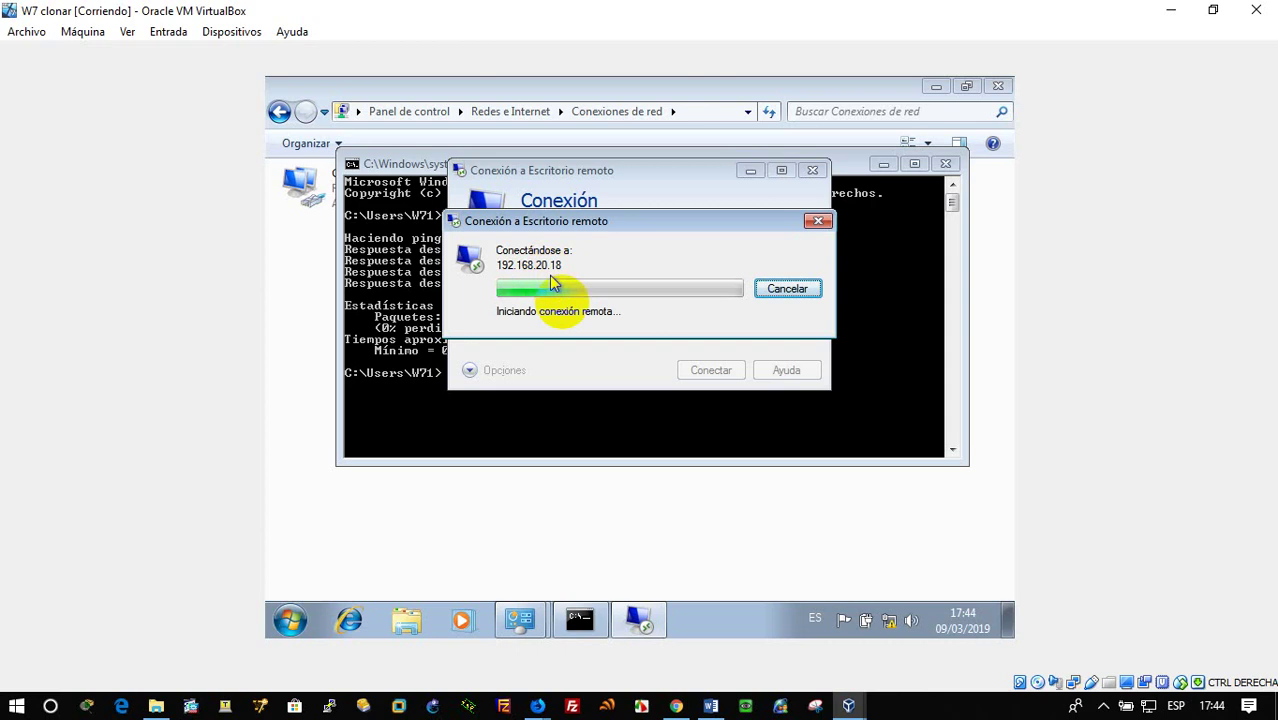
mouse_move(850, 700)
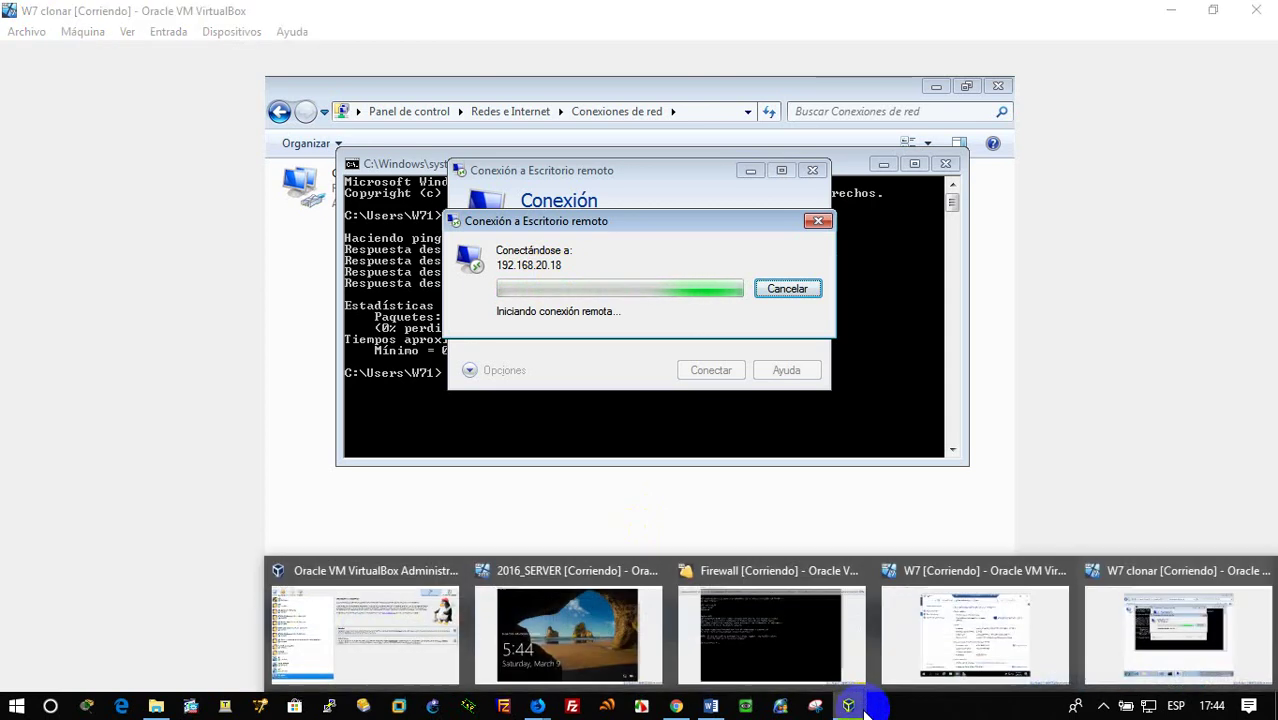
Step: Minimize the System window in the W7 virtual machine's remote session, and dismiss the connection error in W7 clonar
click(922, 651)
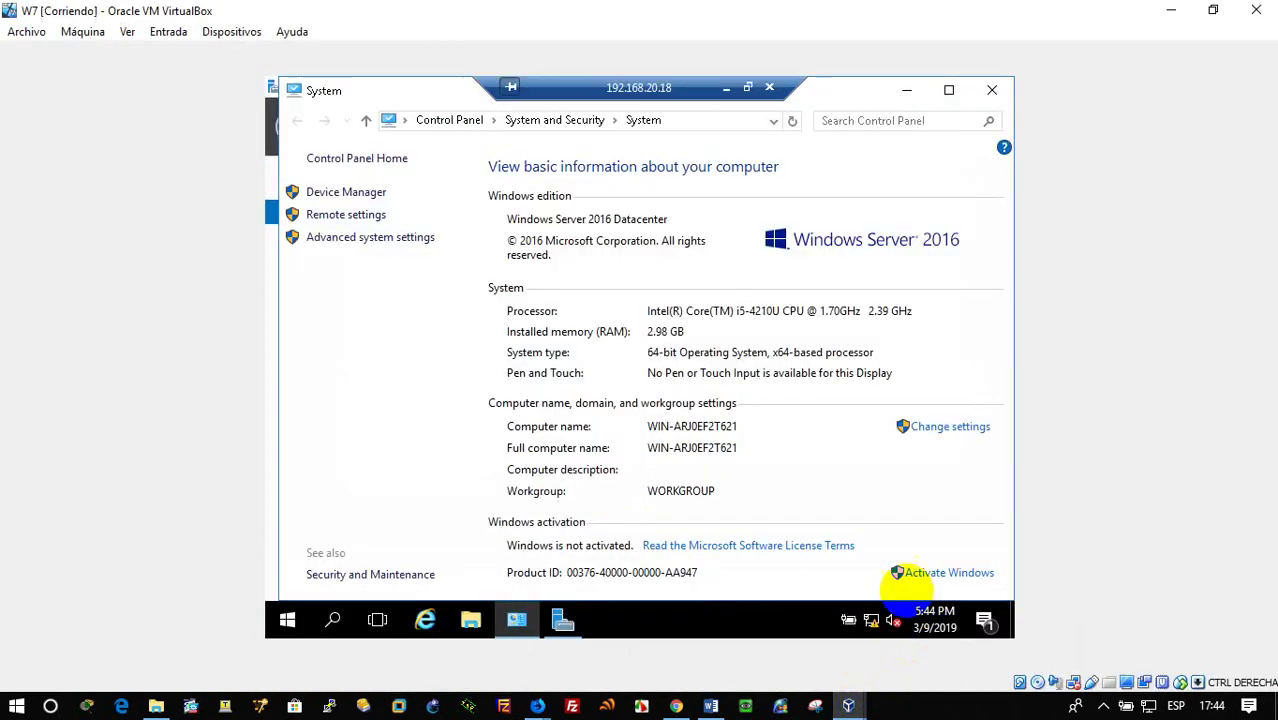
click(908, 91)
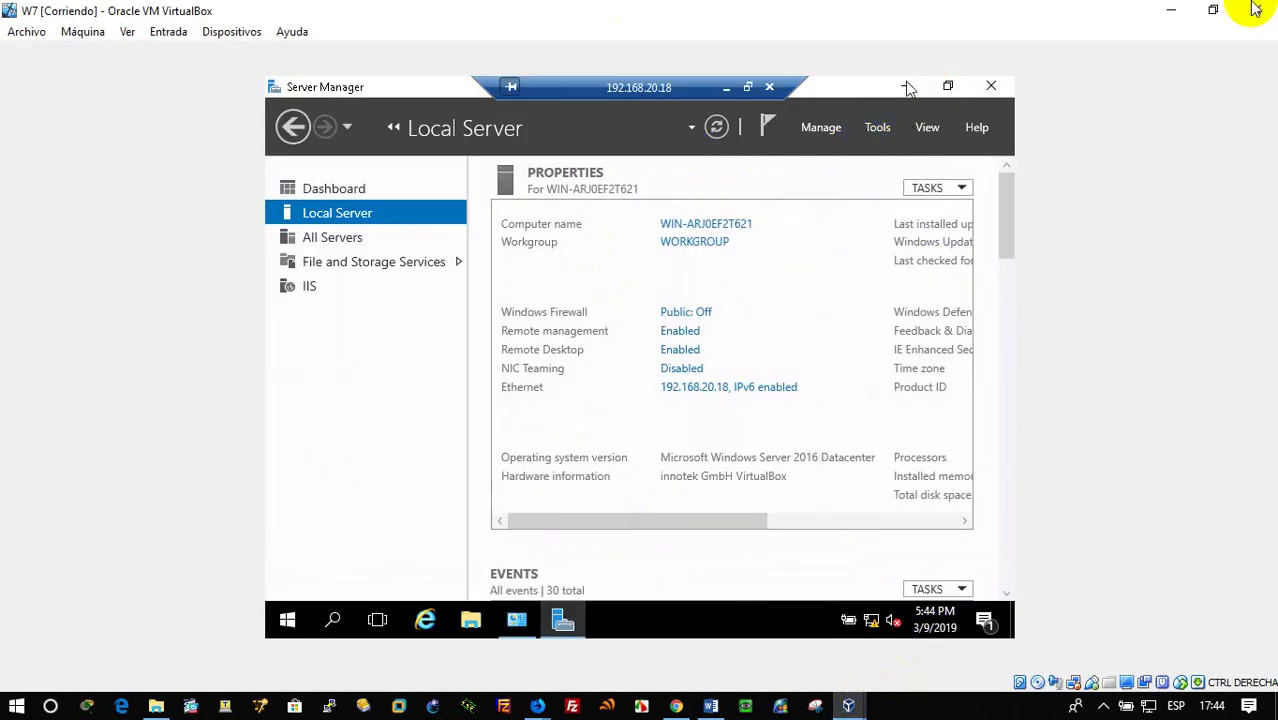
click(1168, 14)
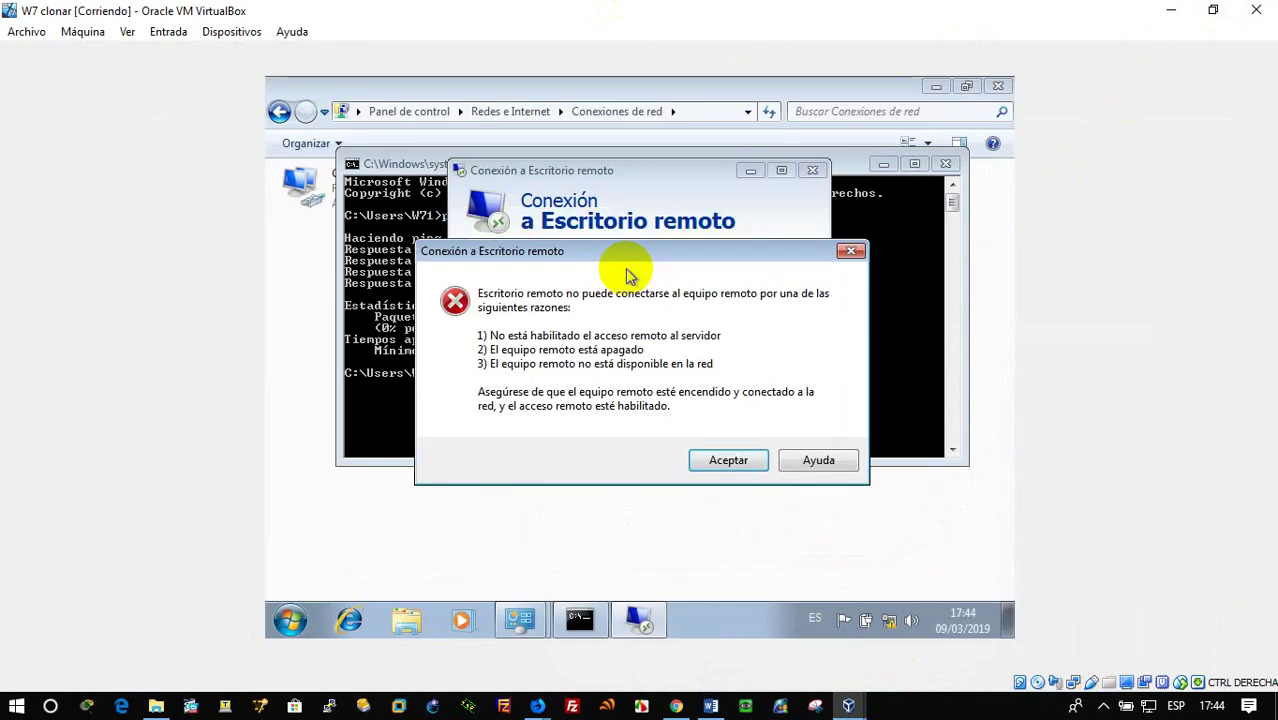
click(729, 461)
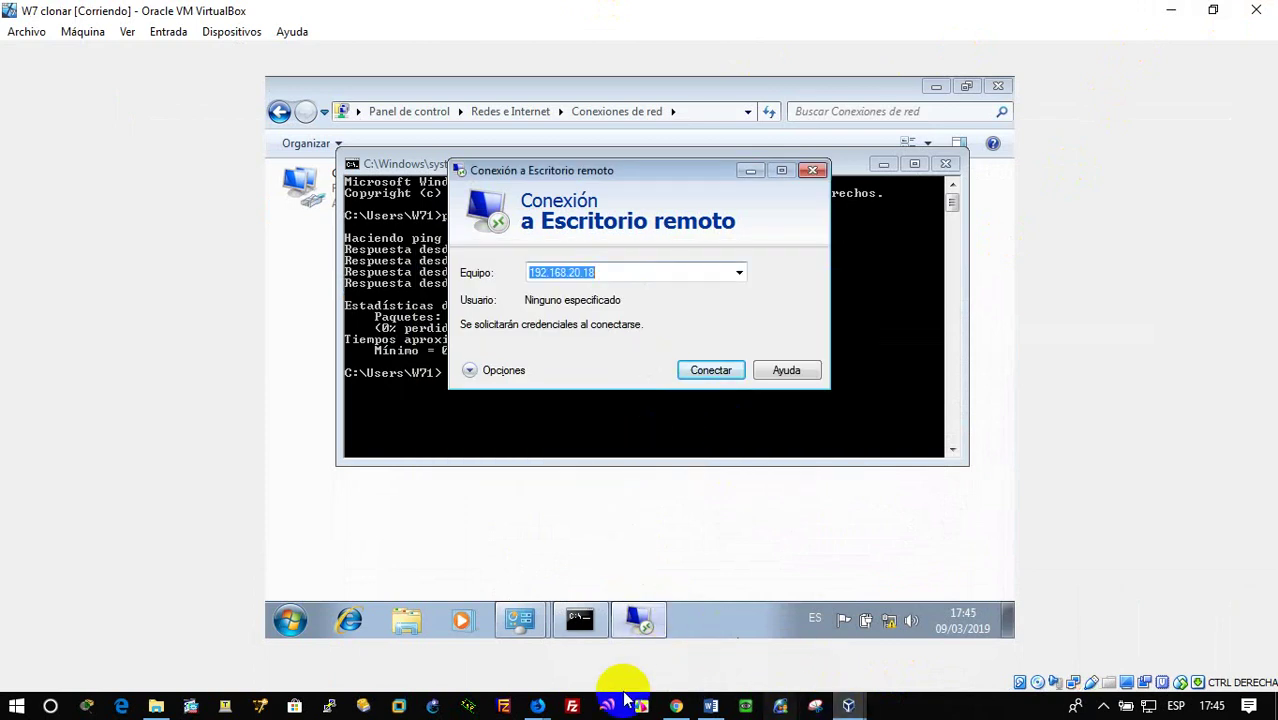
Step: Switch to the Sophos WebAdmin firewall rules in Firefox and disable rule 4, which allows Usuario1 Microsoft Remote Desktop access to SERVER (Network)
click(651, 660)
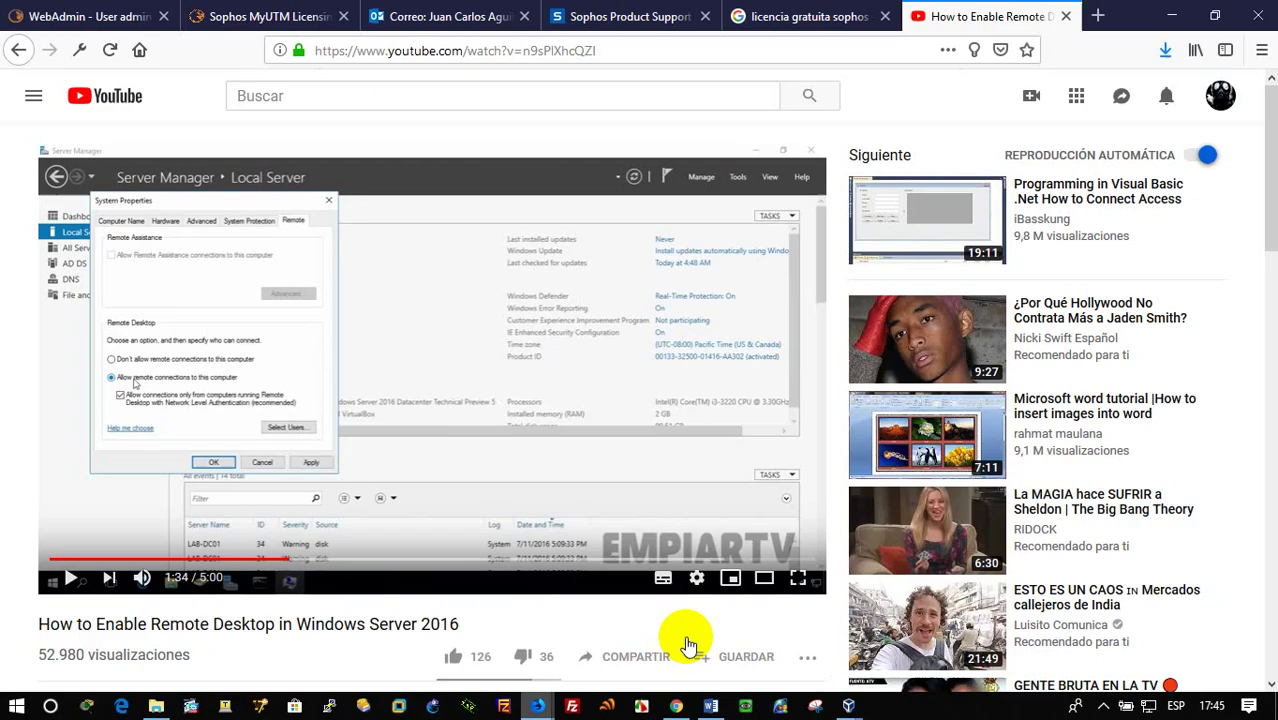
click(80, 16)
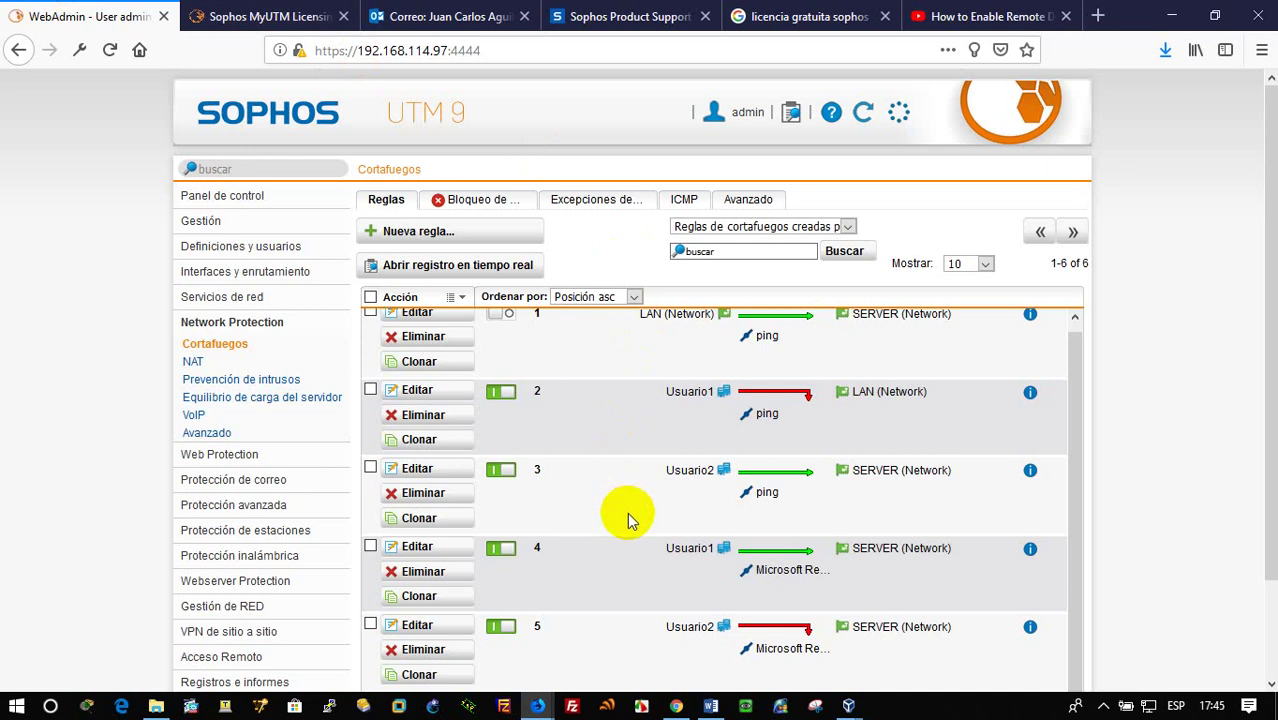
scroll(627, 514, down, 2)
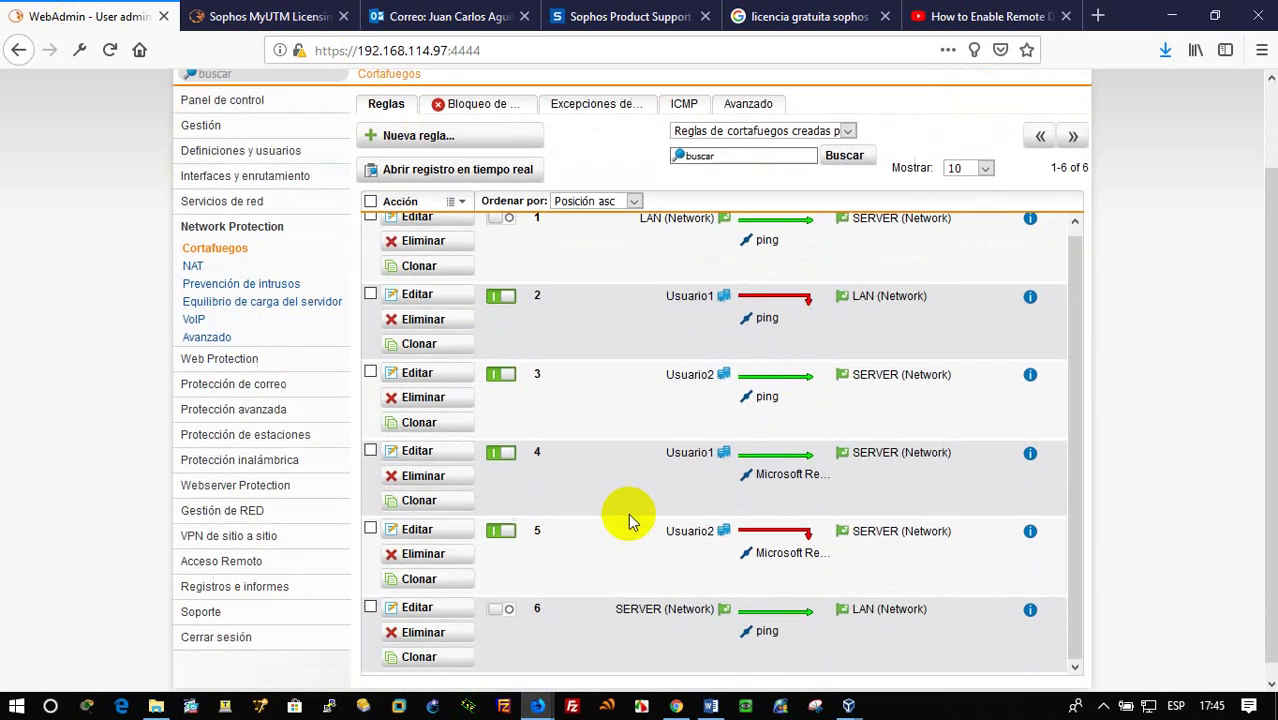
click(500, 455)
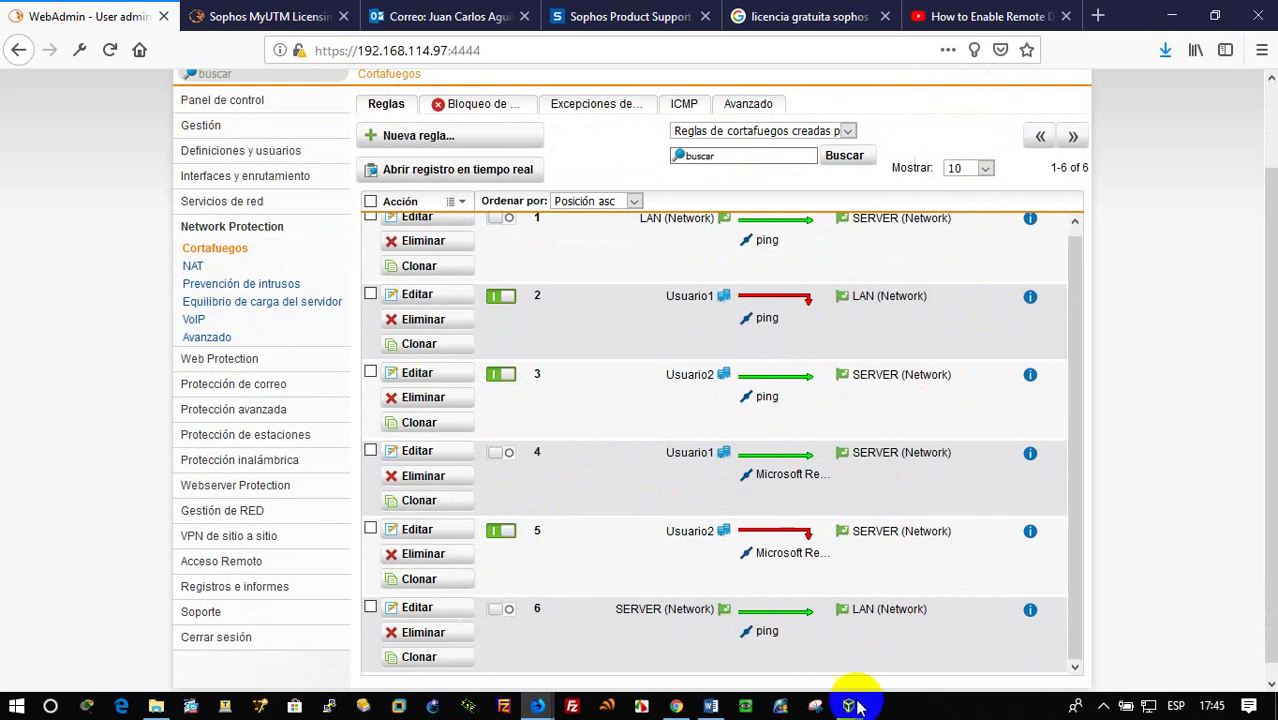
Step: Switch to the W7 virtual machine, close its remote session, and try to reconnect by Remote Desktop to 192.168.20.18
mouse_move(858, 707)
click(935, 622)
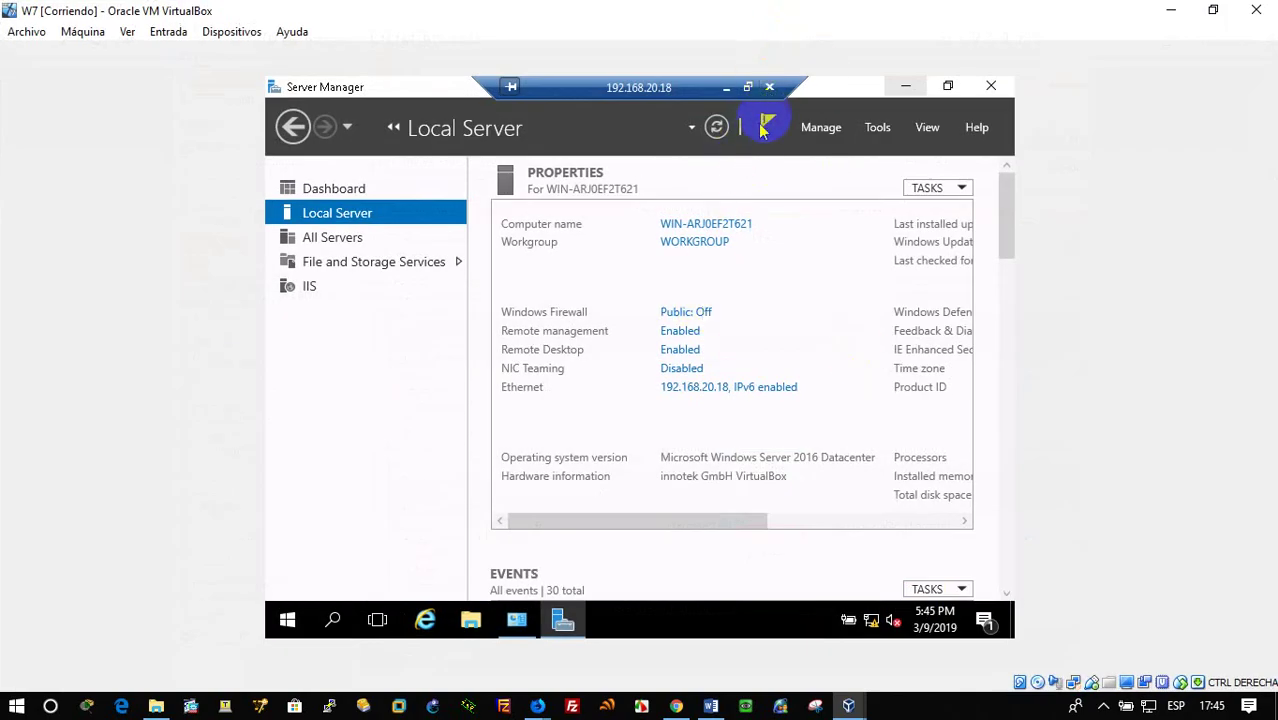
click(769, 88)
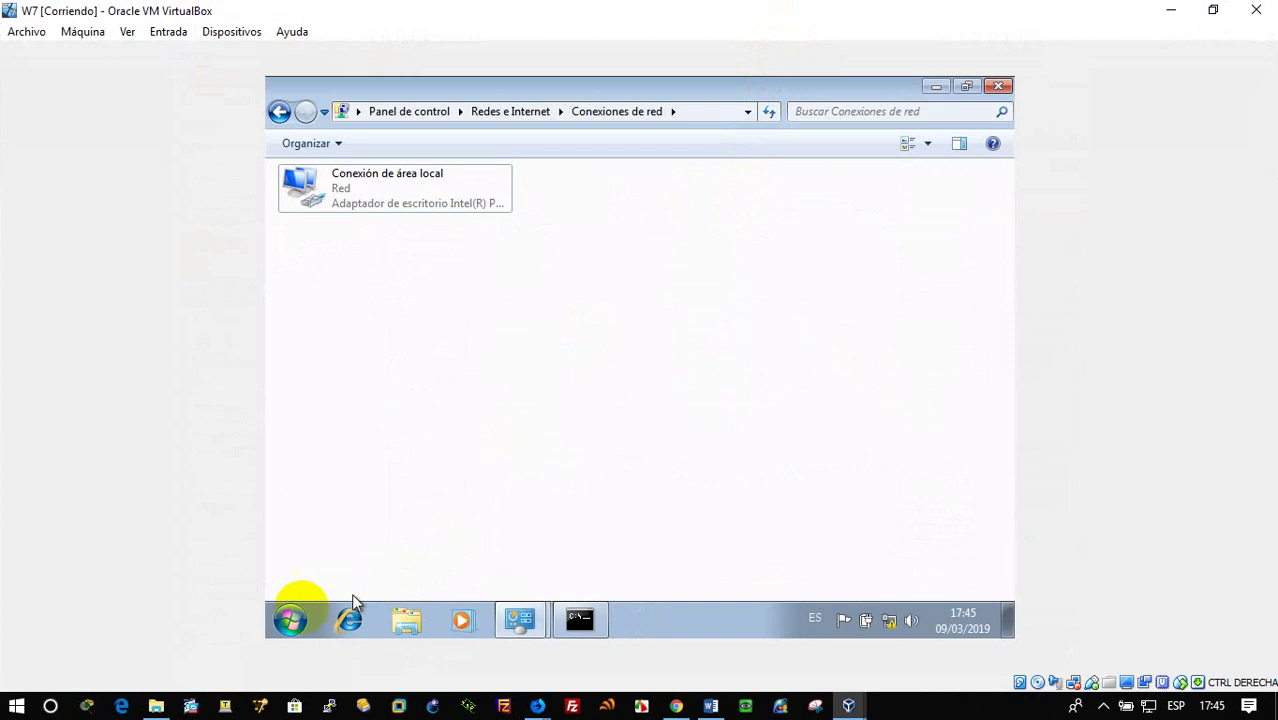
click(287, 622)
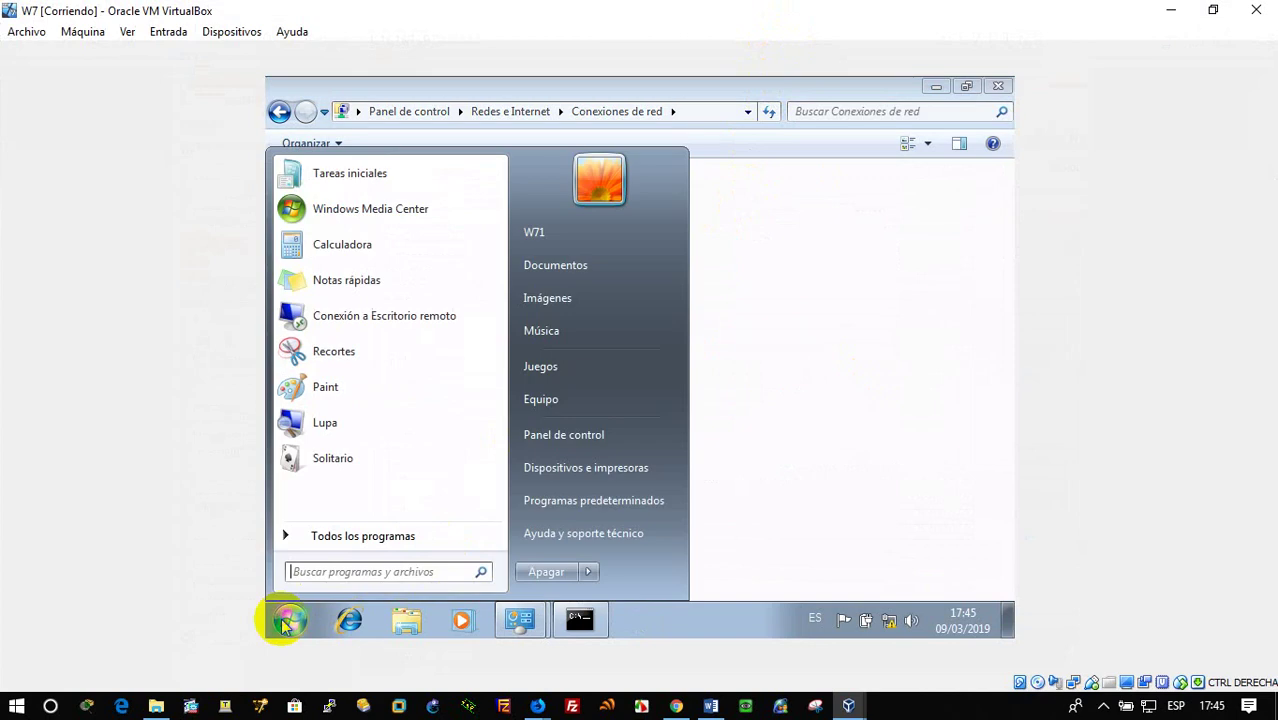
click(405, 318)
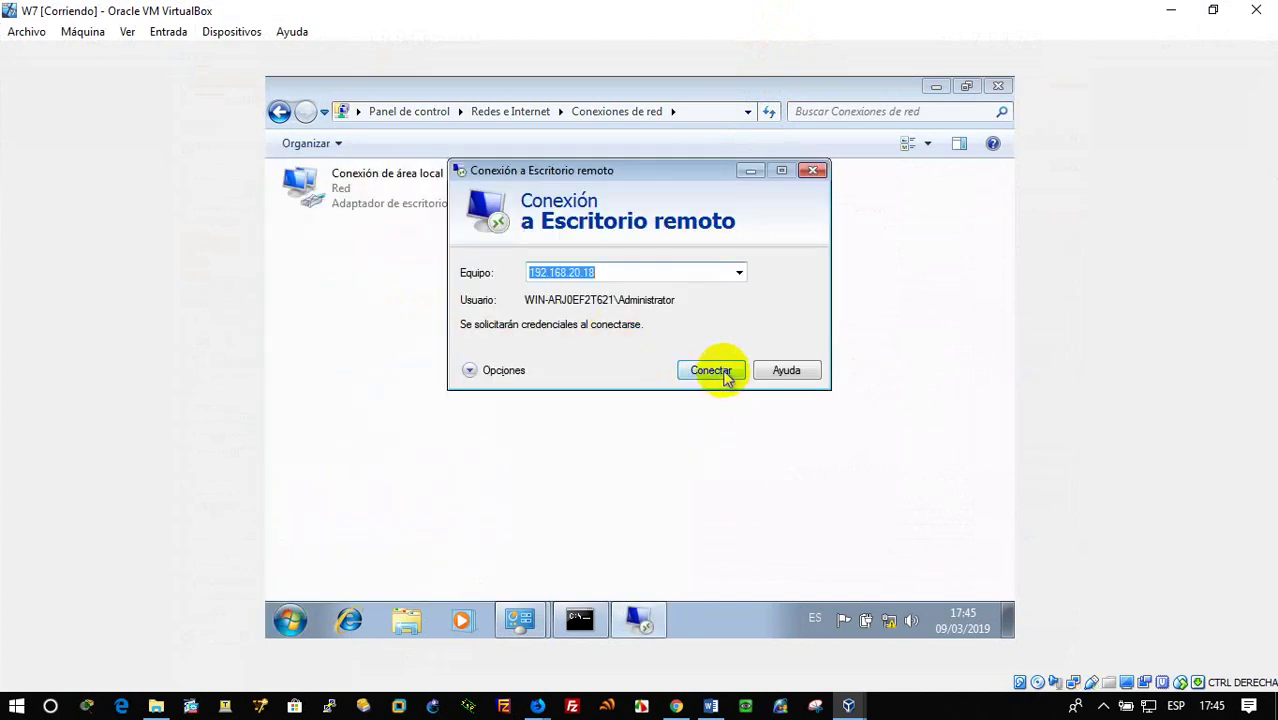
click(724, 372)
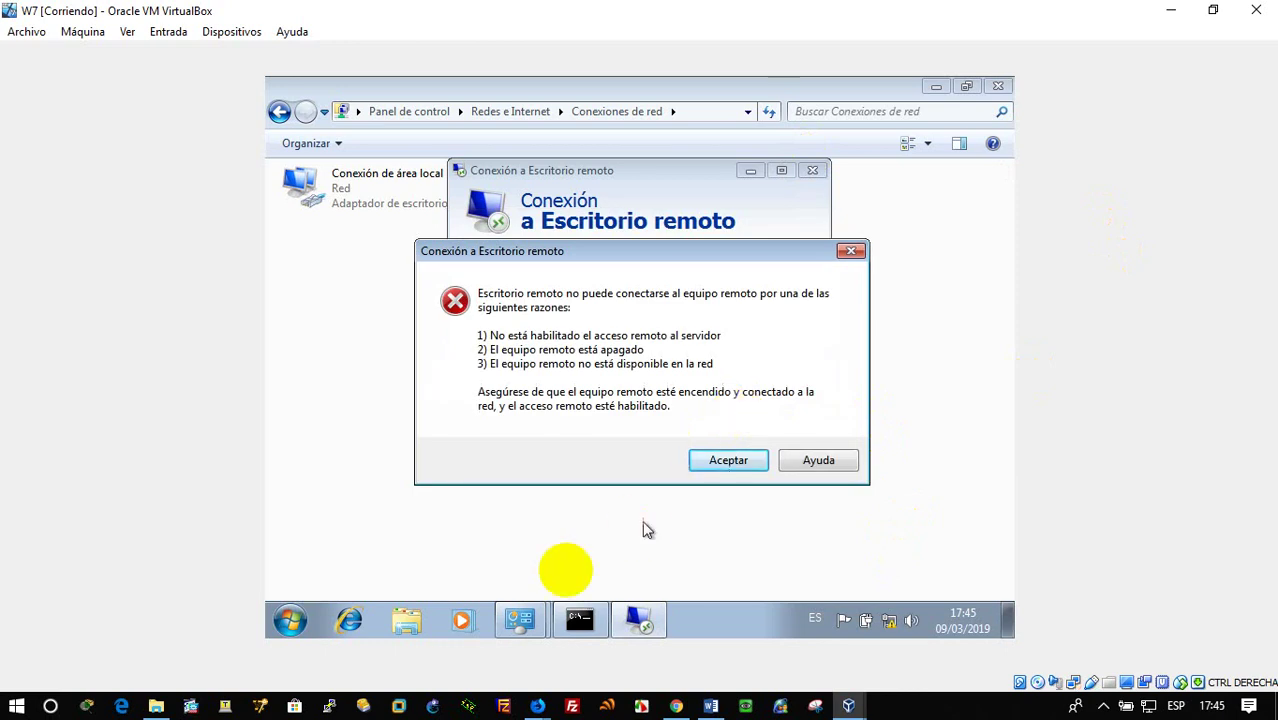
Step: Return to the Sophos WebAdmin firewall rules list in Firefox
mouse_move(540, 710)
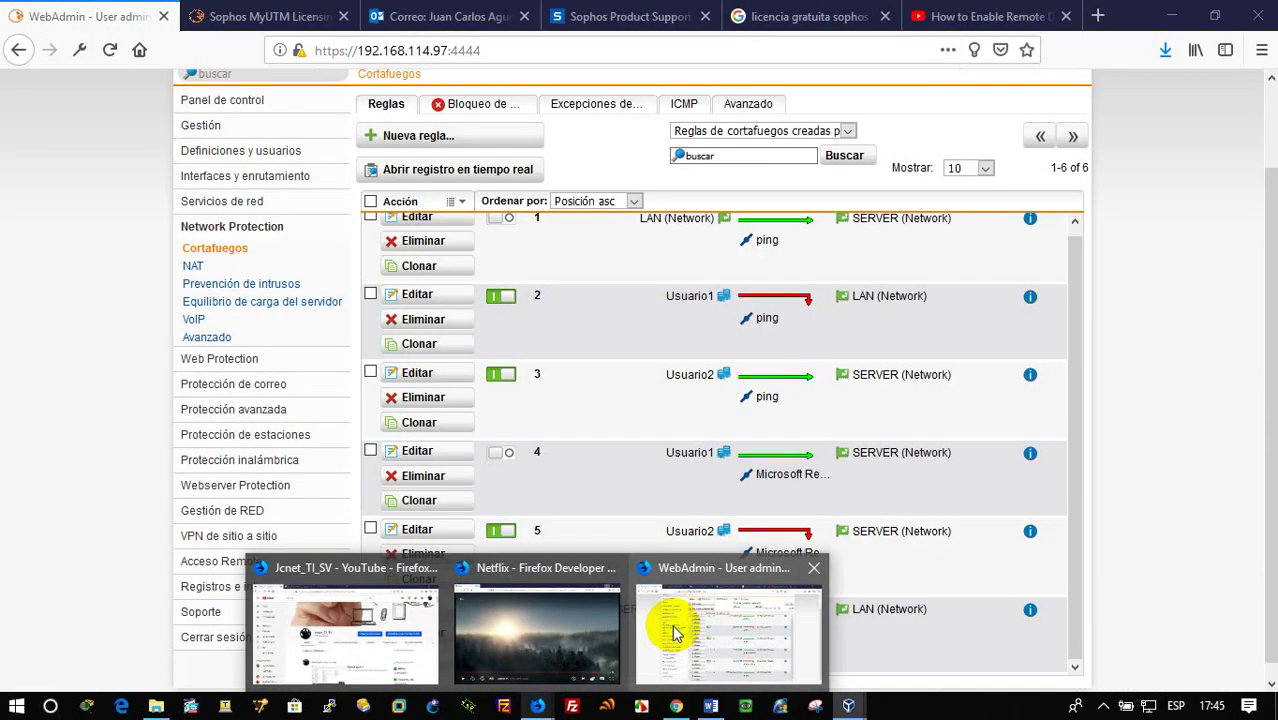
click(673, 632)
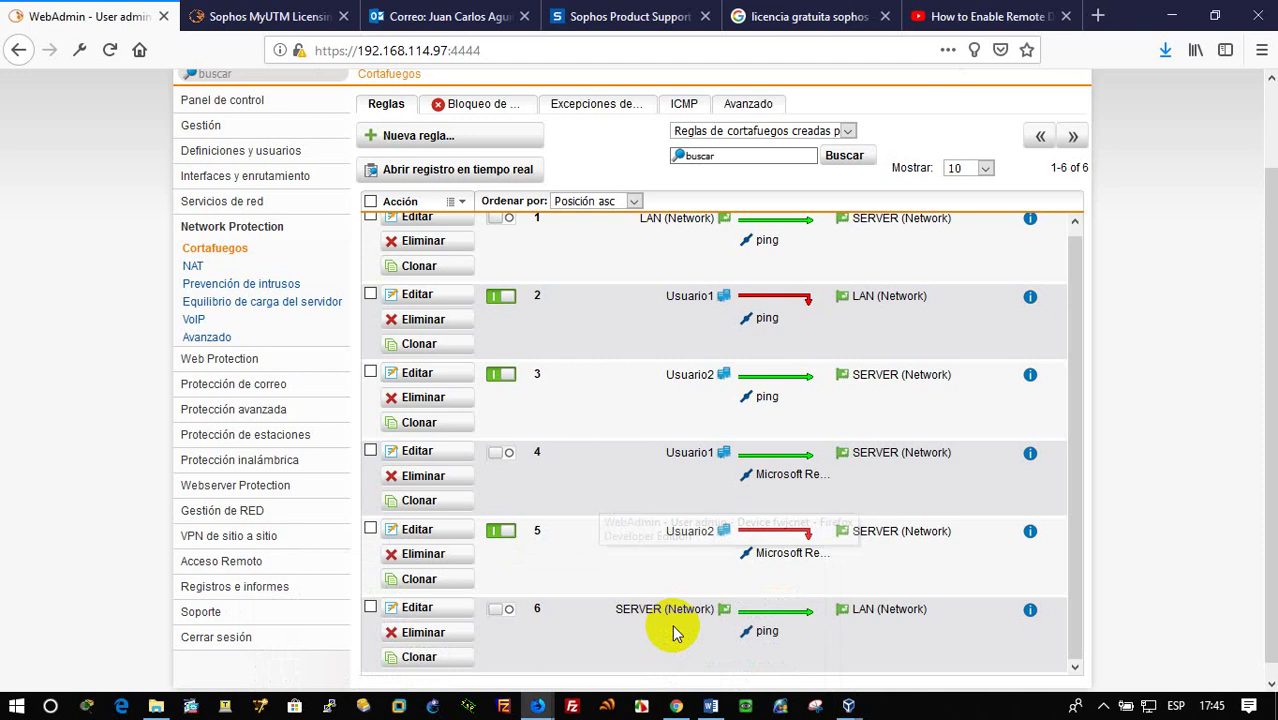